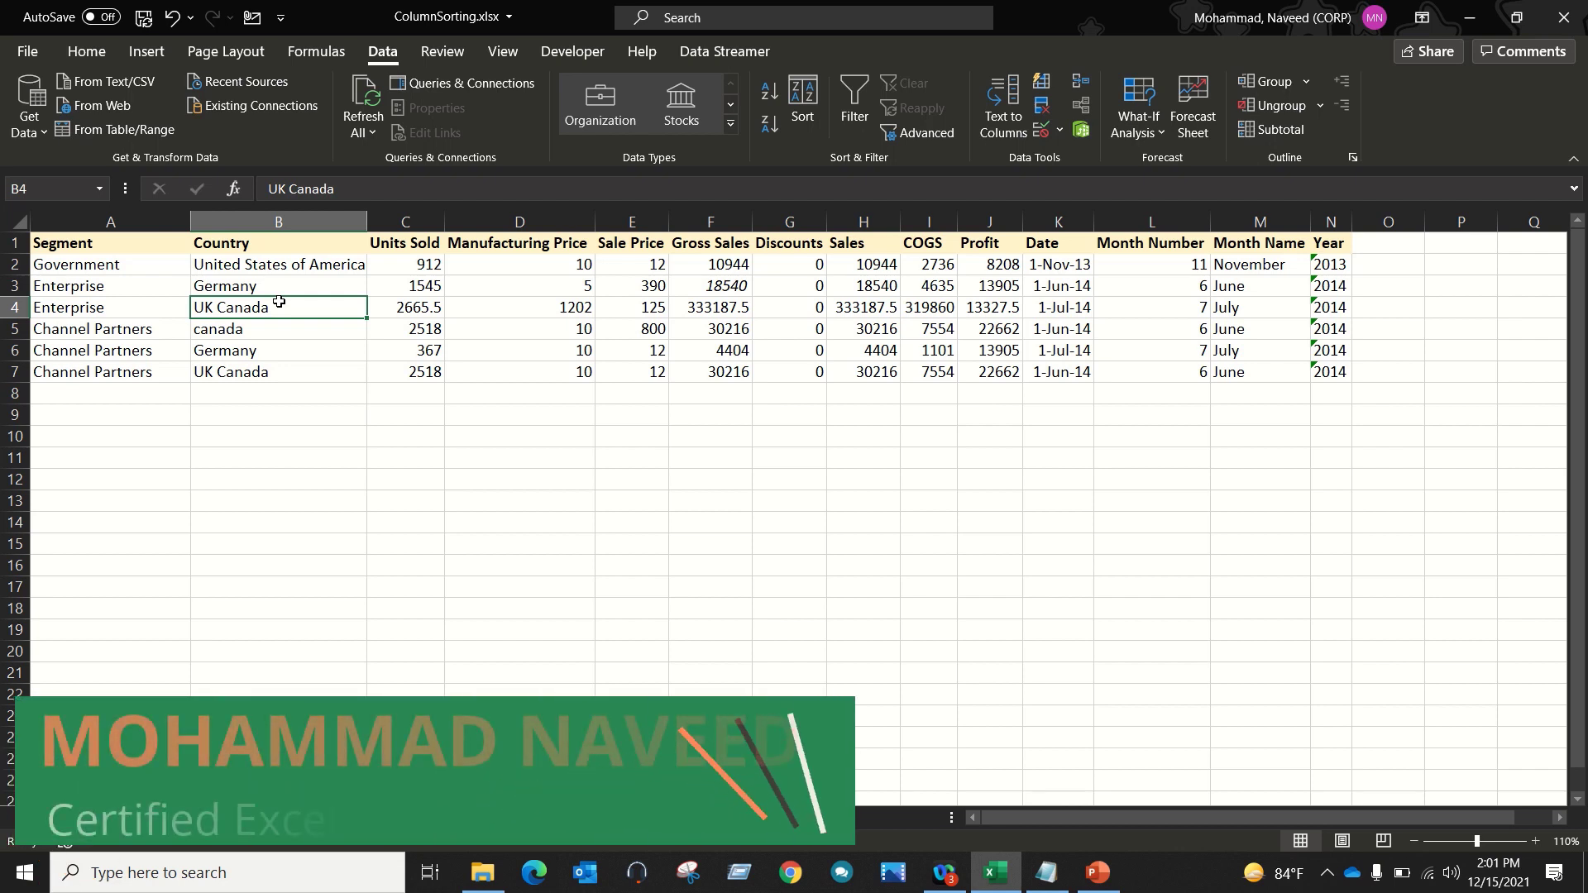
Step: Sort the data table by the Country column from A to Z
{"action": "left_click", "coordinate": [160, 243]}
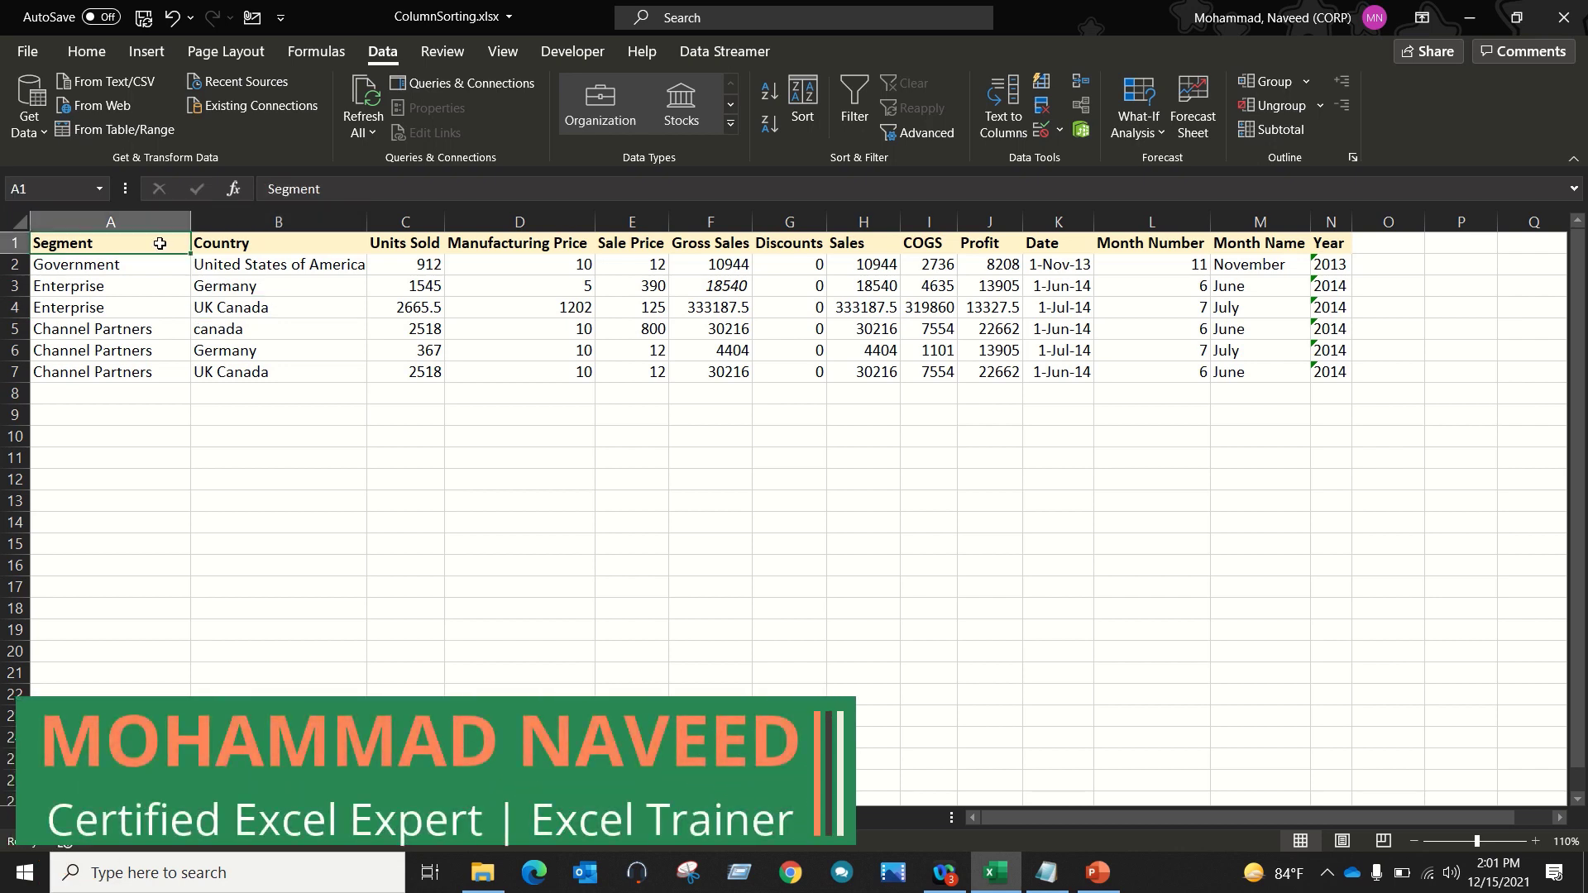
{"action": "left_click", "coordinate": [771, 93]}
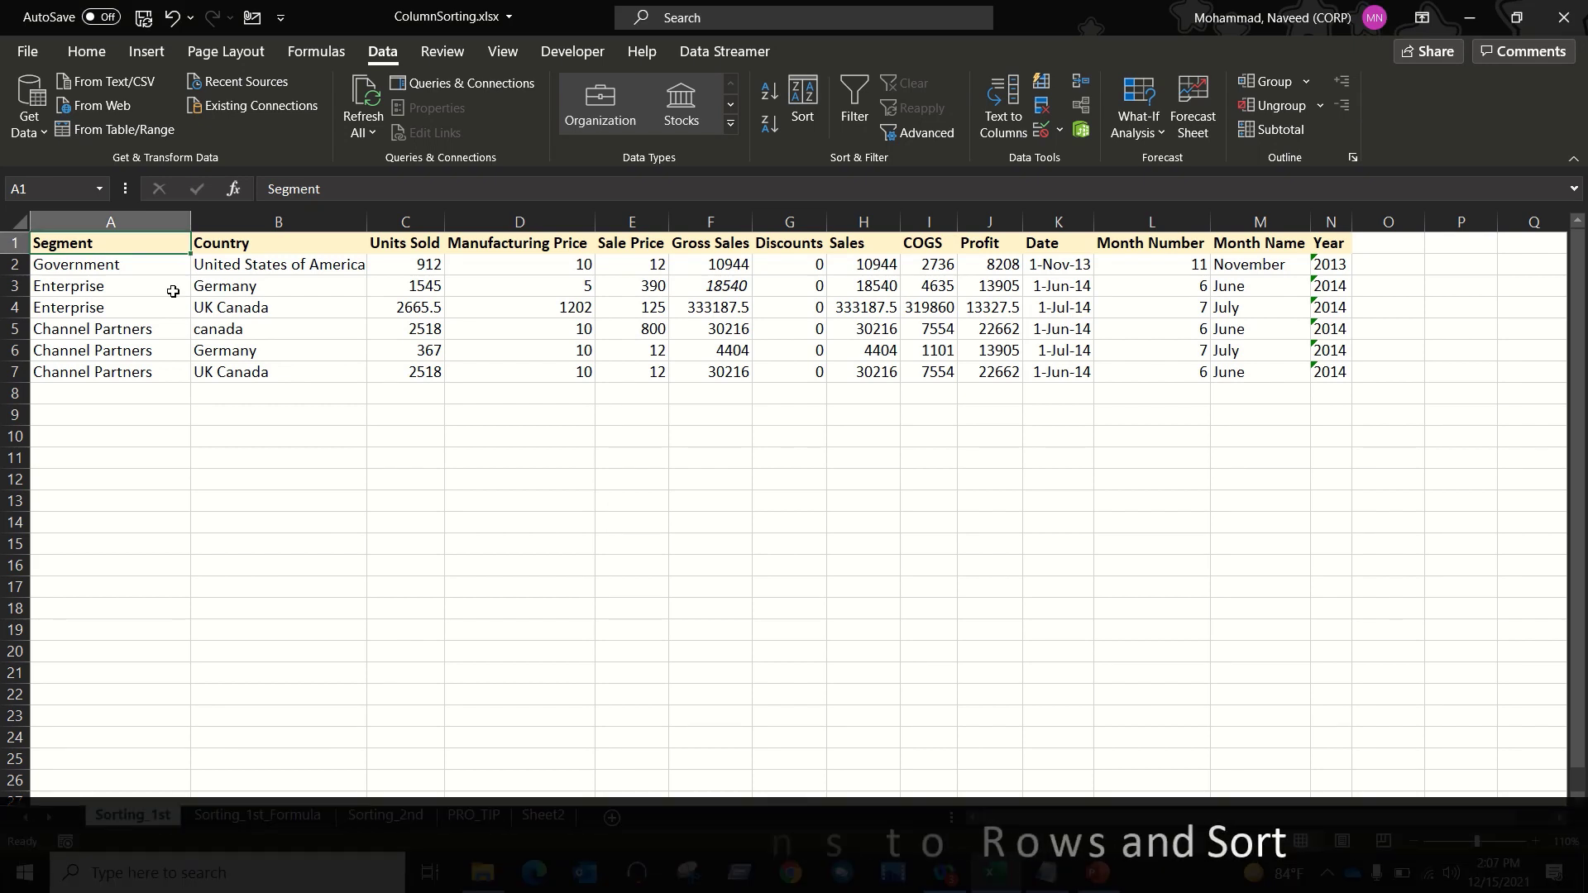
{"action": "left_click", "coordinate": [15, 242]}
{"action": "left_click_drag", "start_coordinate": [71, 265], "coordinate": [1204, 364]}
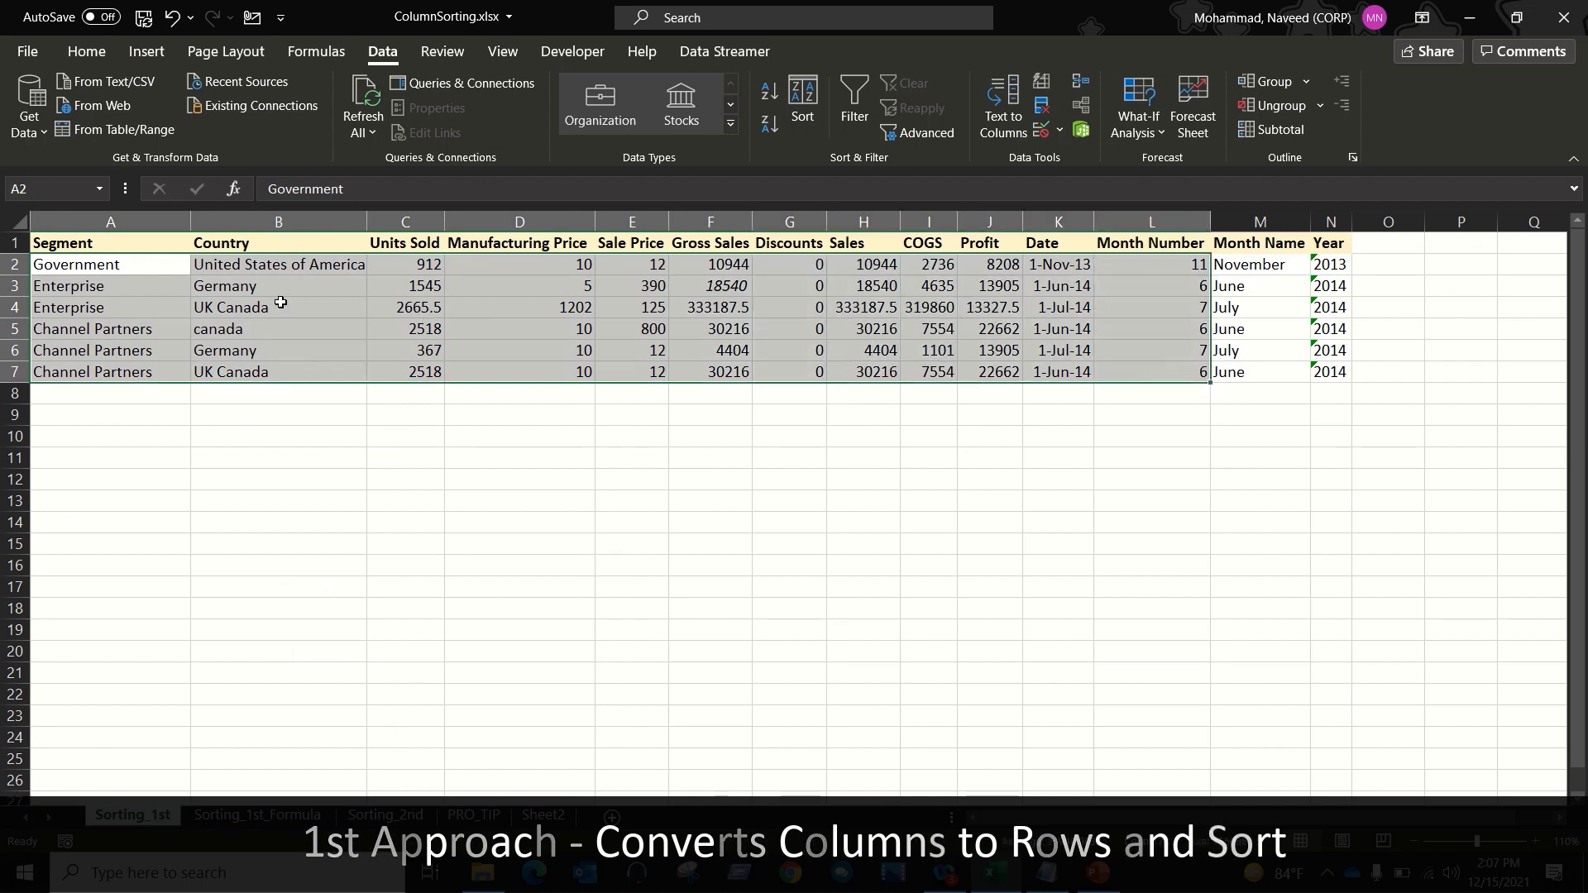
{"action": "left_click", "coordinate": [199, 302]}
{"action": "left_click", "coordinate": [229, 244]}
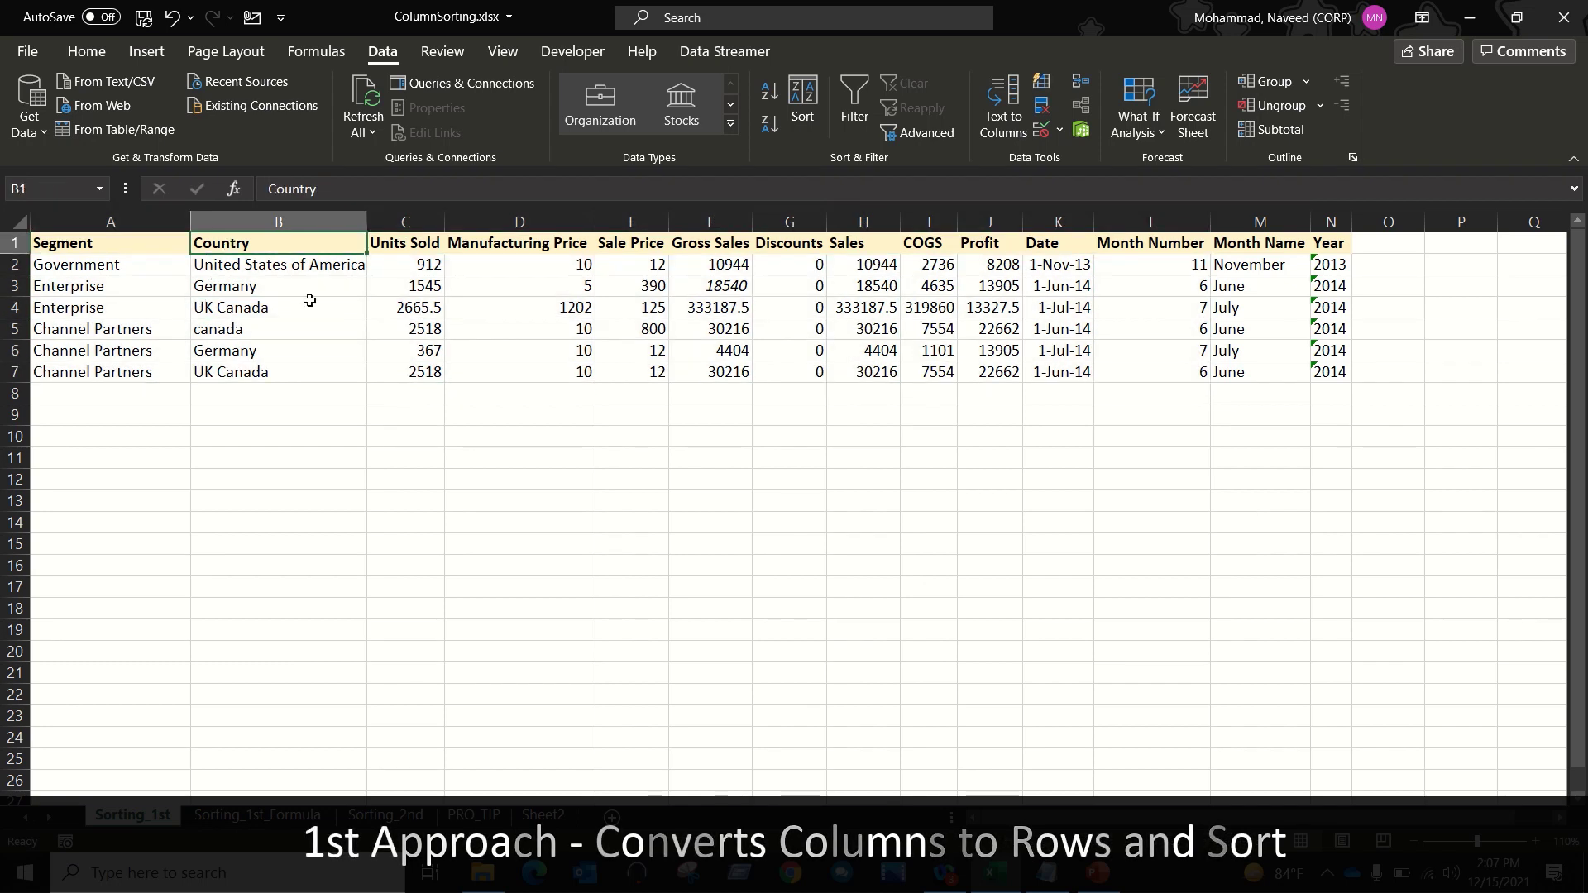
{"action": "left_click", "coordinate": [774, 95]}
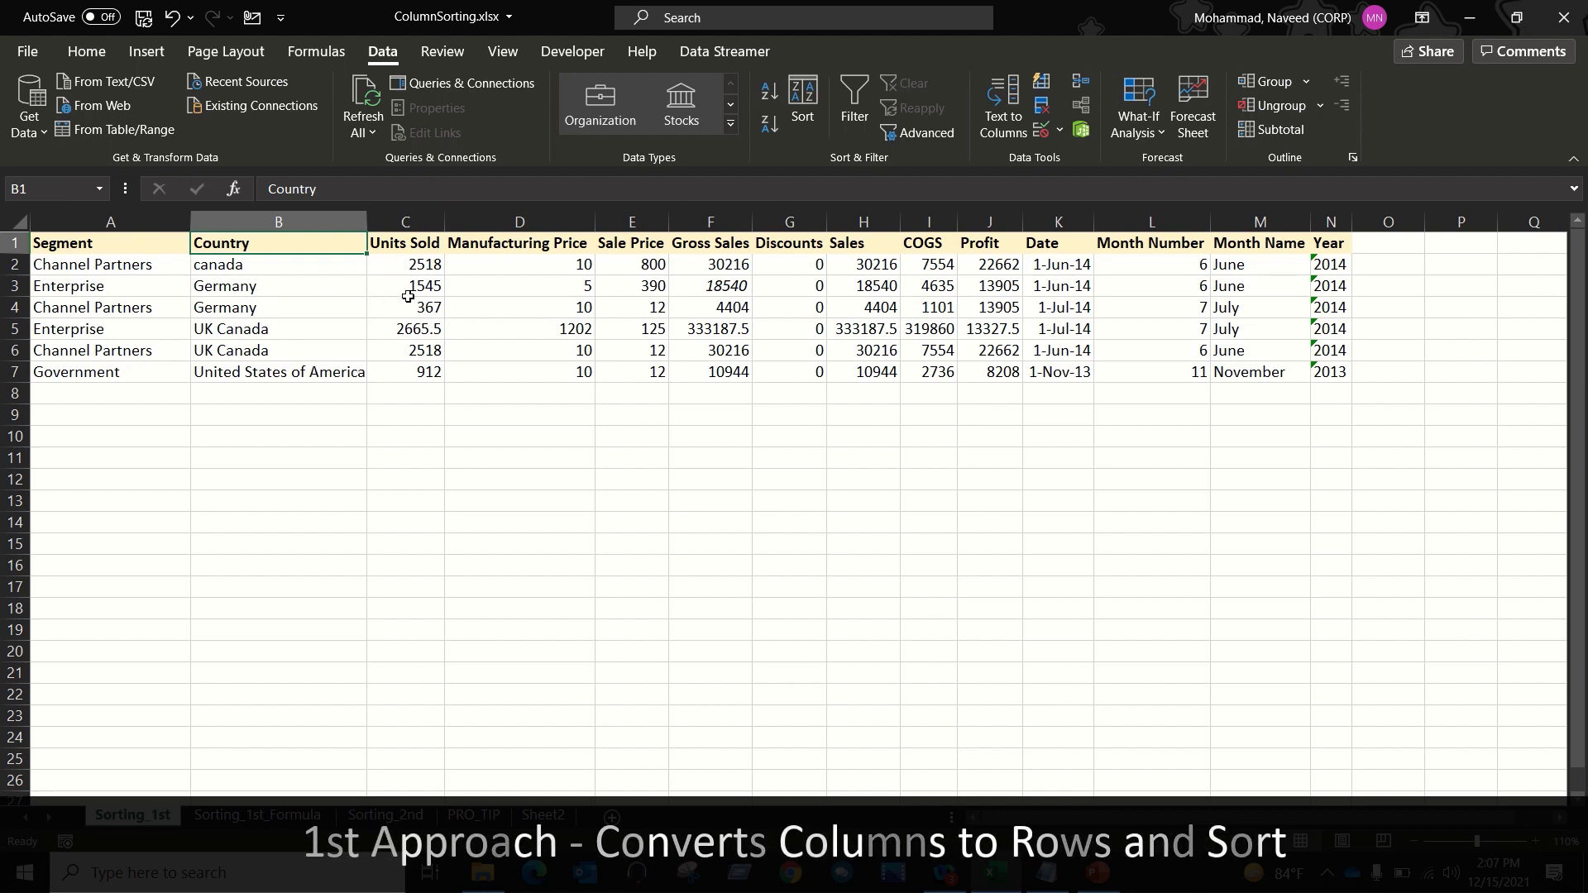
Step: Copy the whole table A1:N7 and paste it transposed at cell A10
{"action": "left_click", "coordinate": [157, 246]}
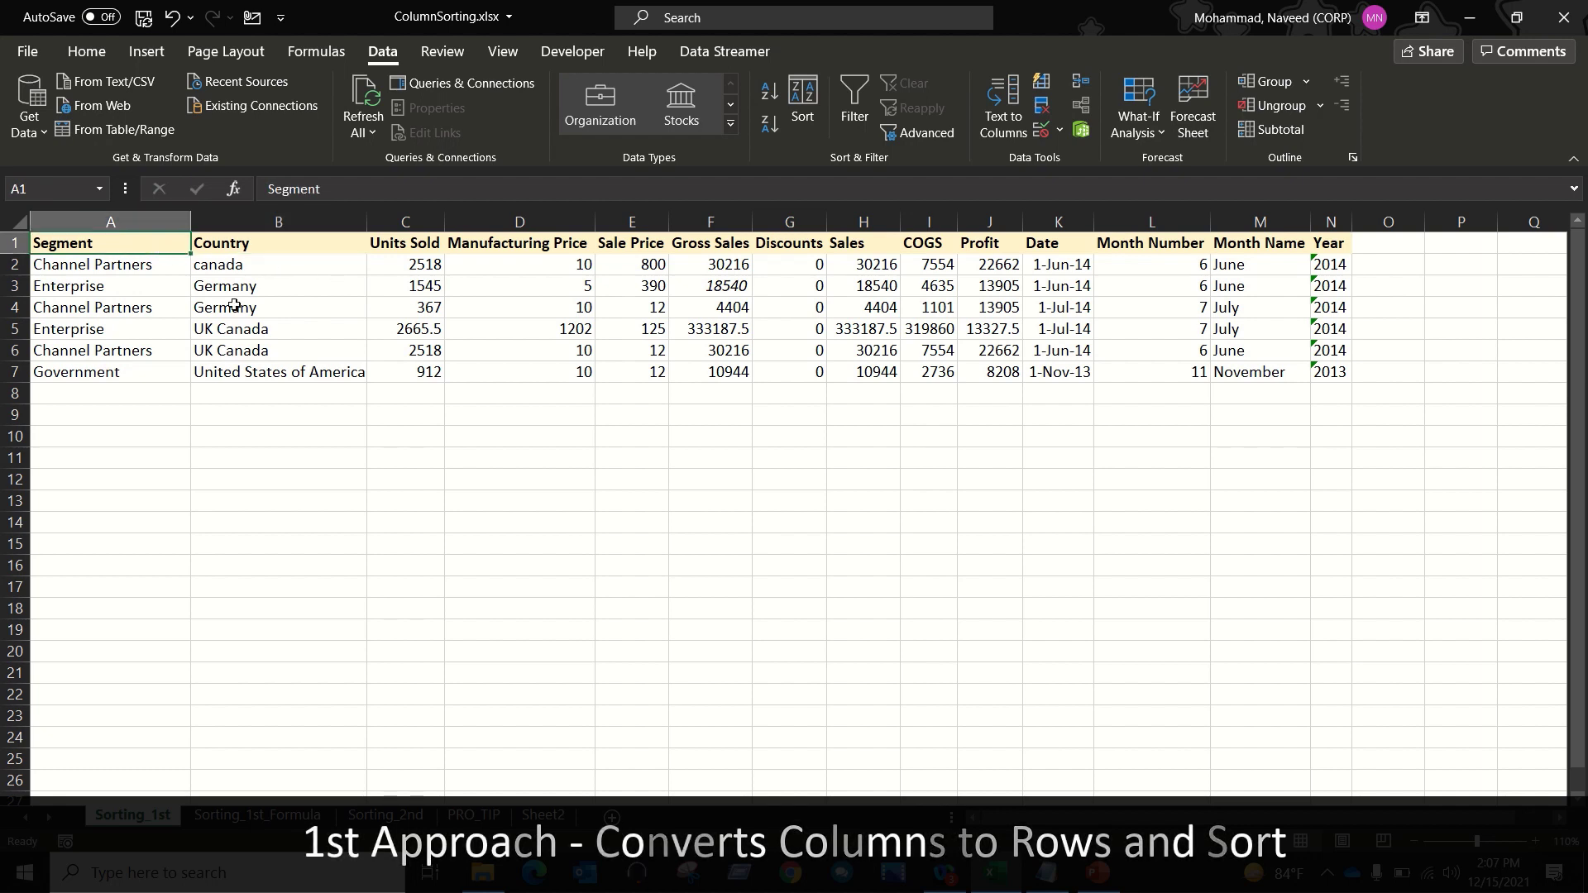
{"action": "key", "text": "ctrl+shift+Right"}
{"action": "key", "text": "ctrl+shift+Down"}
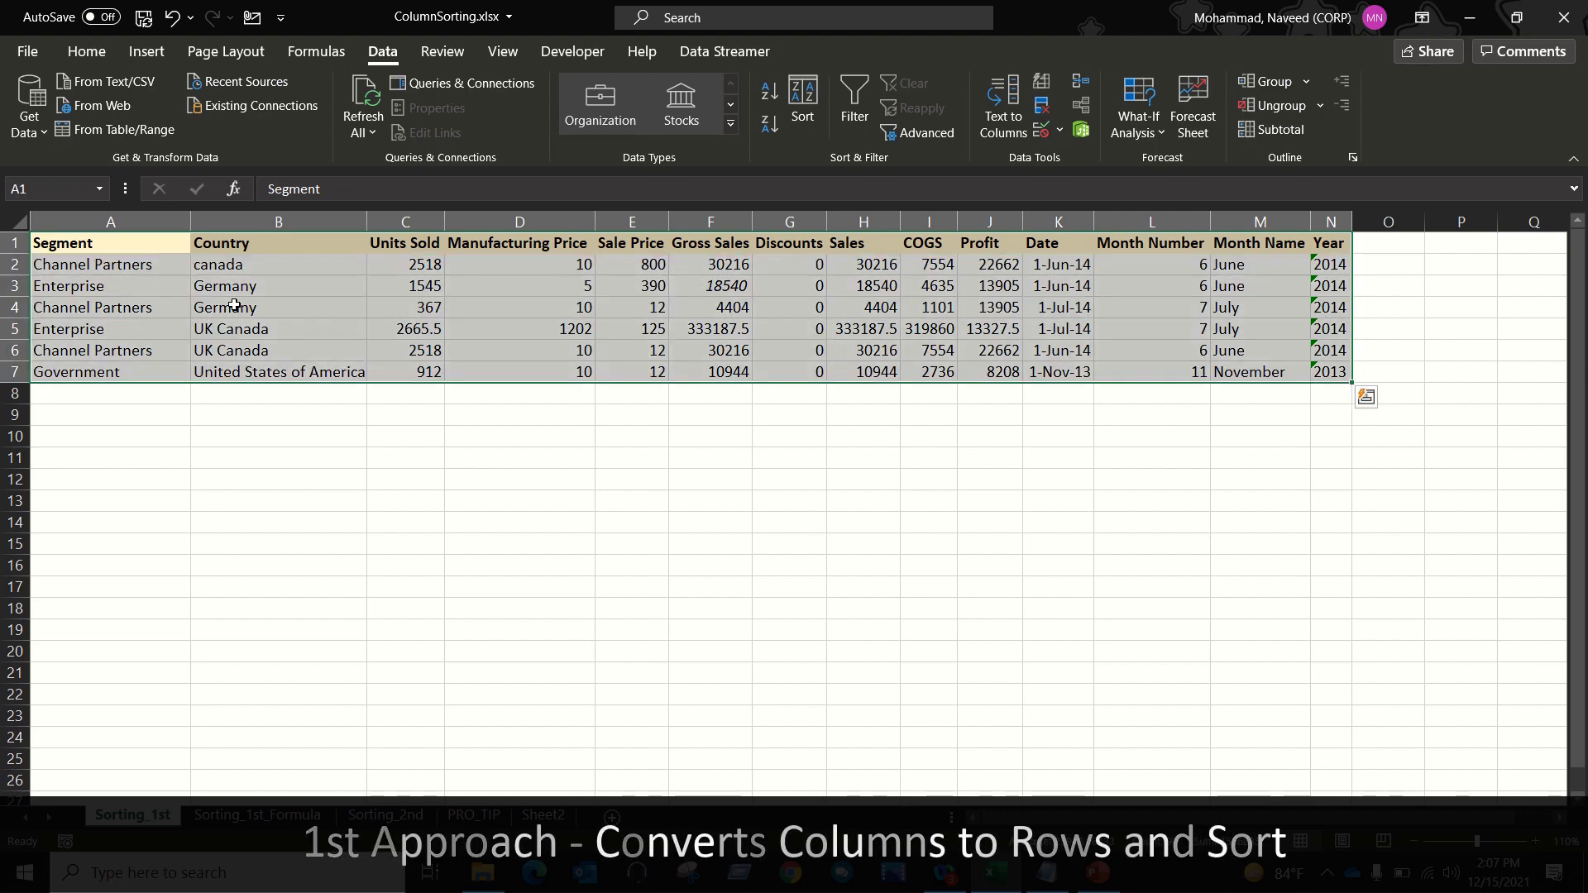
{"action": "key", "text": "ctrl+c"}
{"action": "left_click", "coordinate": [137, 438]}
{"action": "key", "text": "alt+e"}
{"action": "key", "text": "s"}
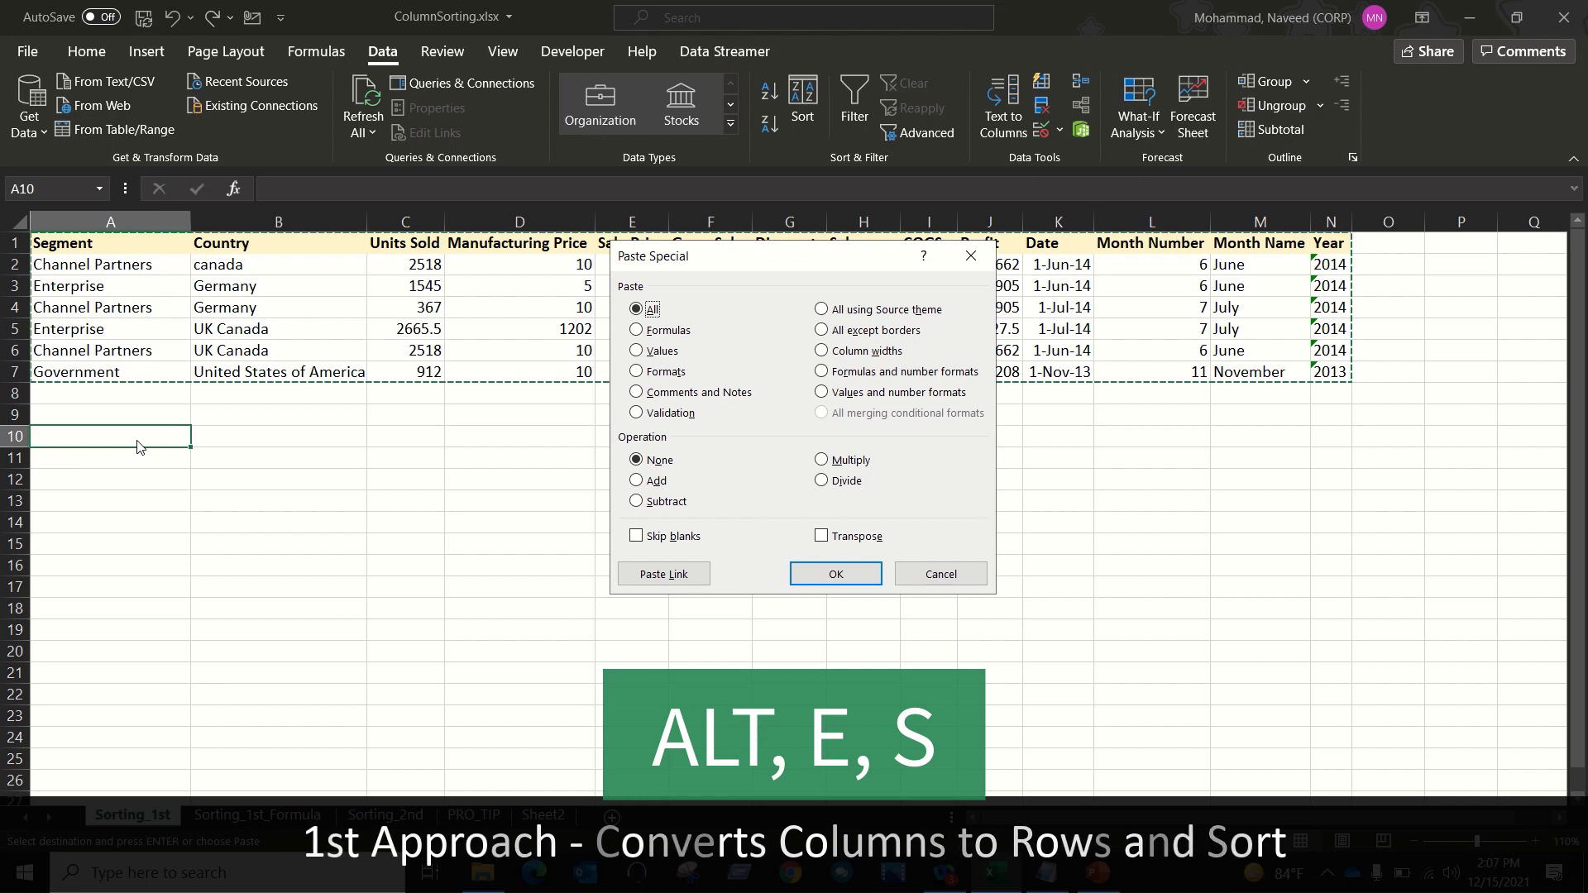
{"action": "left_click_drag", "start_coordinate": [720, 263], "coordinate": [585, 282]}
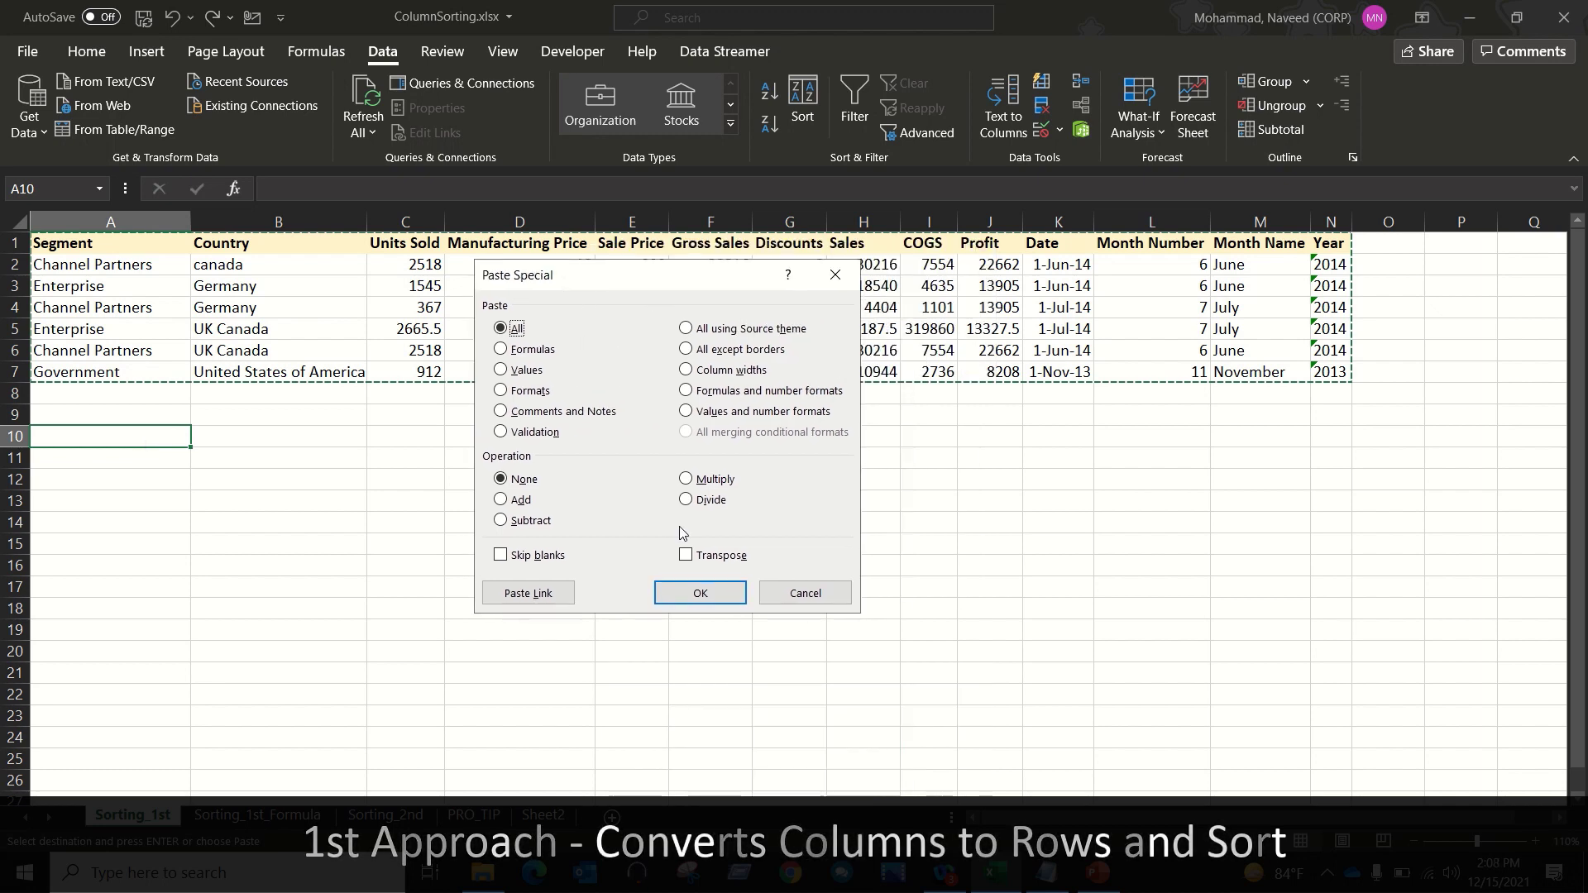
{"action": "left_click", "coordinate": [707, 563]}
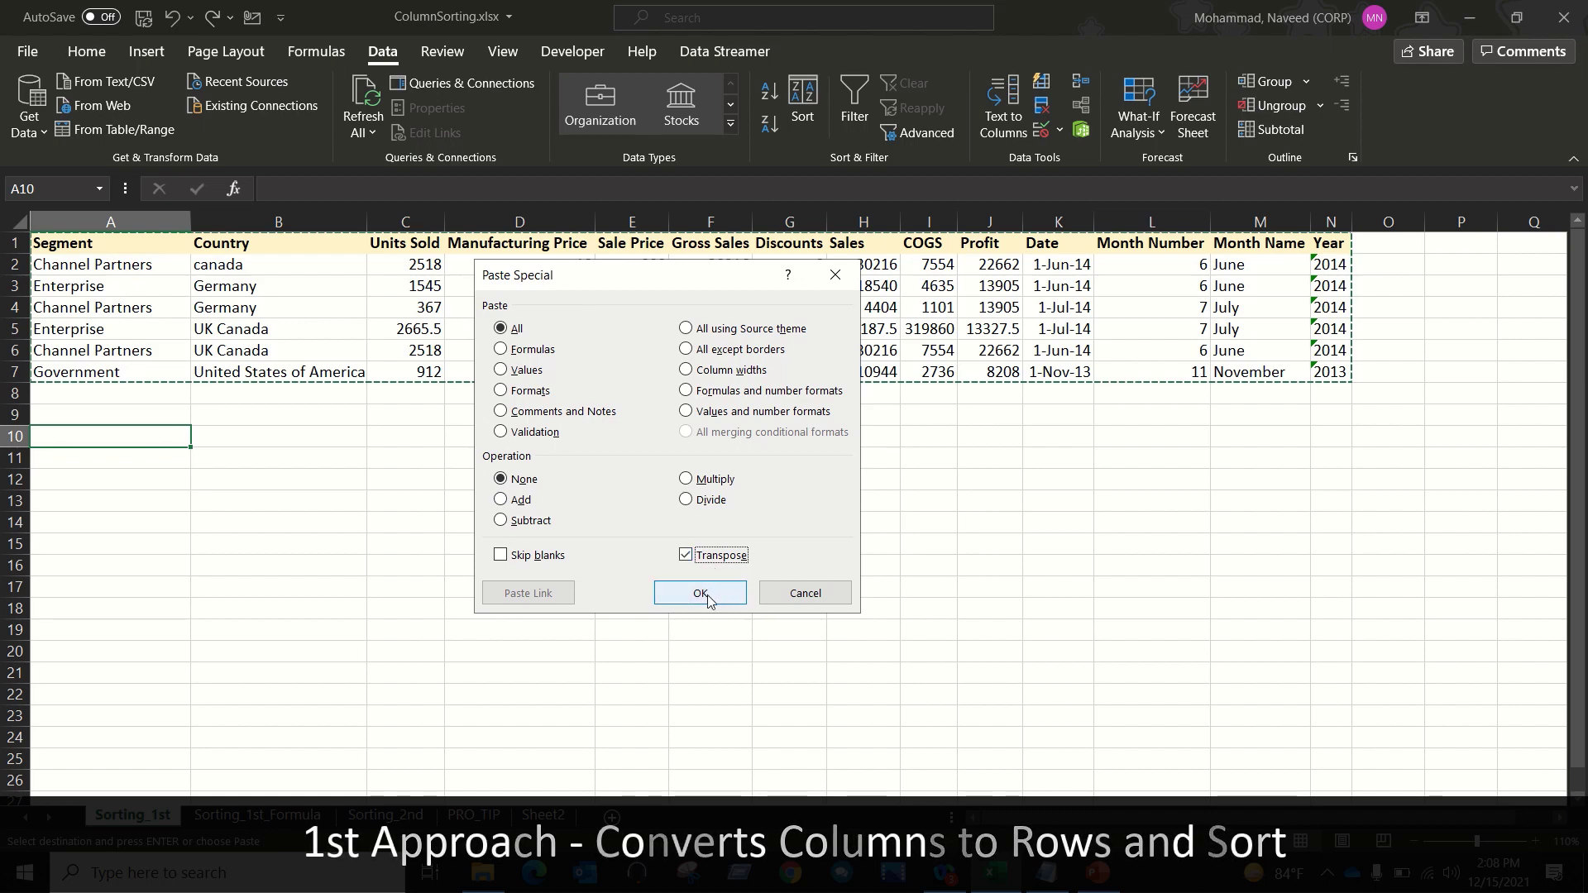
{"action": "left_click", "coordinate": [700, 593]}
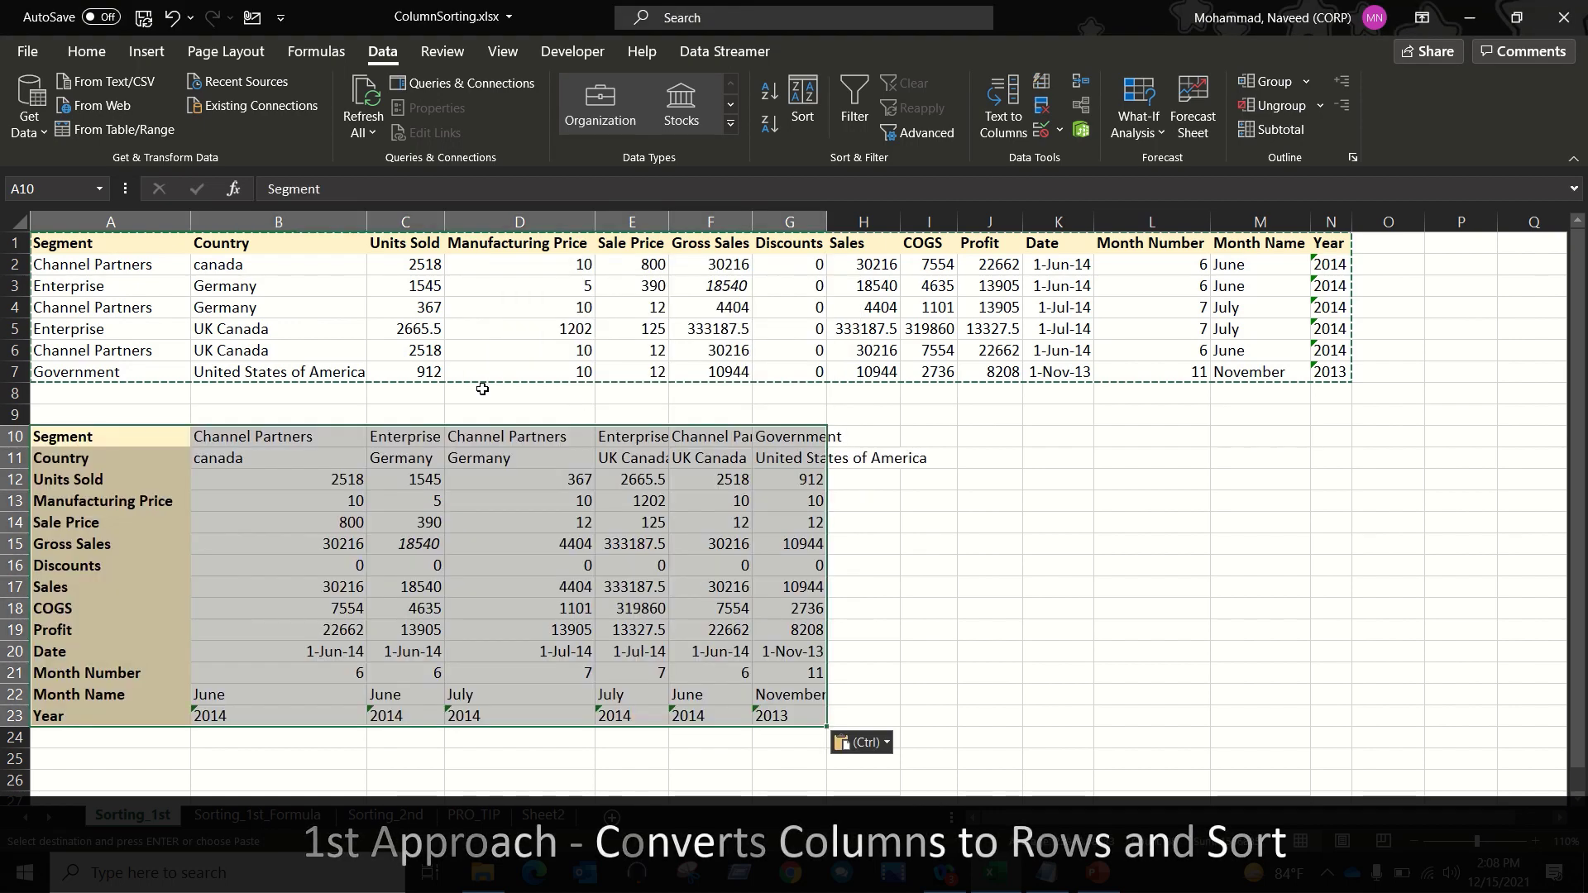
{"action": "left_click", "coordinate": [131, 304]}
{"action": "left_click_drag", "start_coordinate": [80, 244], "coordinate": [411, 242]}
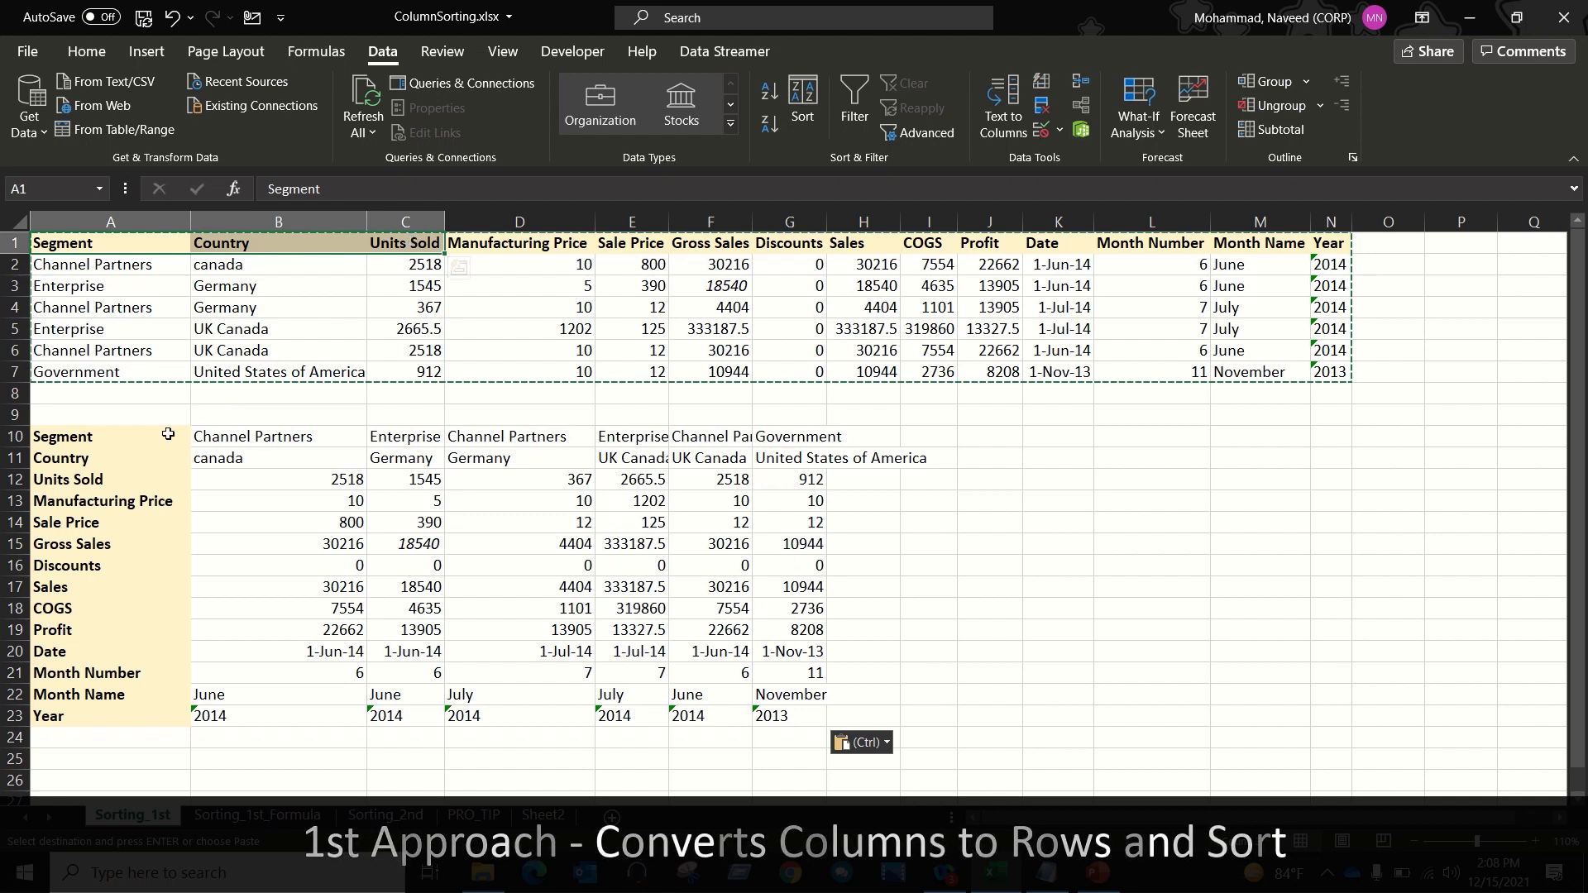
{"action": "left_click_drag", "start_coordinate": [129, 440], "coordinate": [115, 696]}
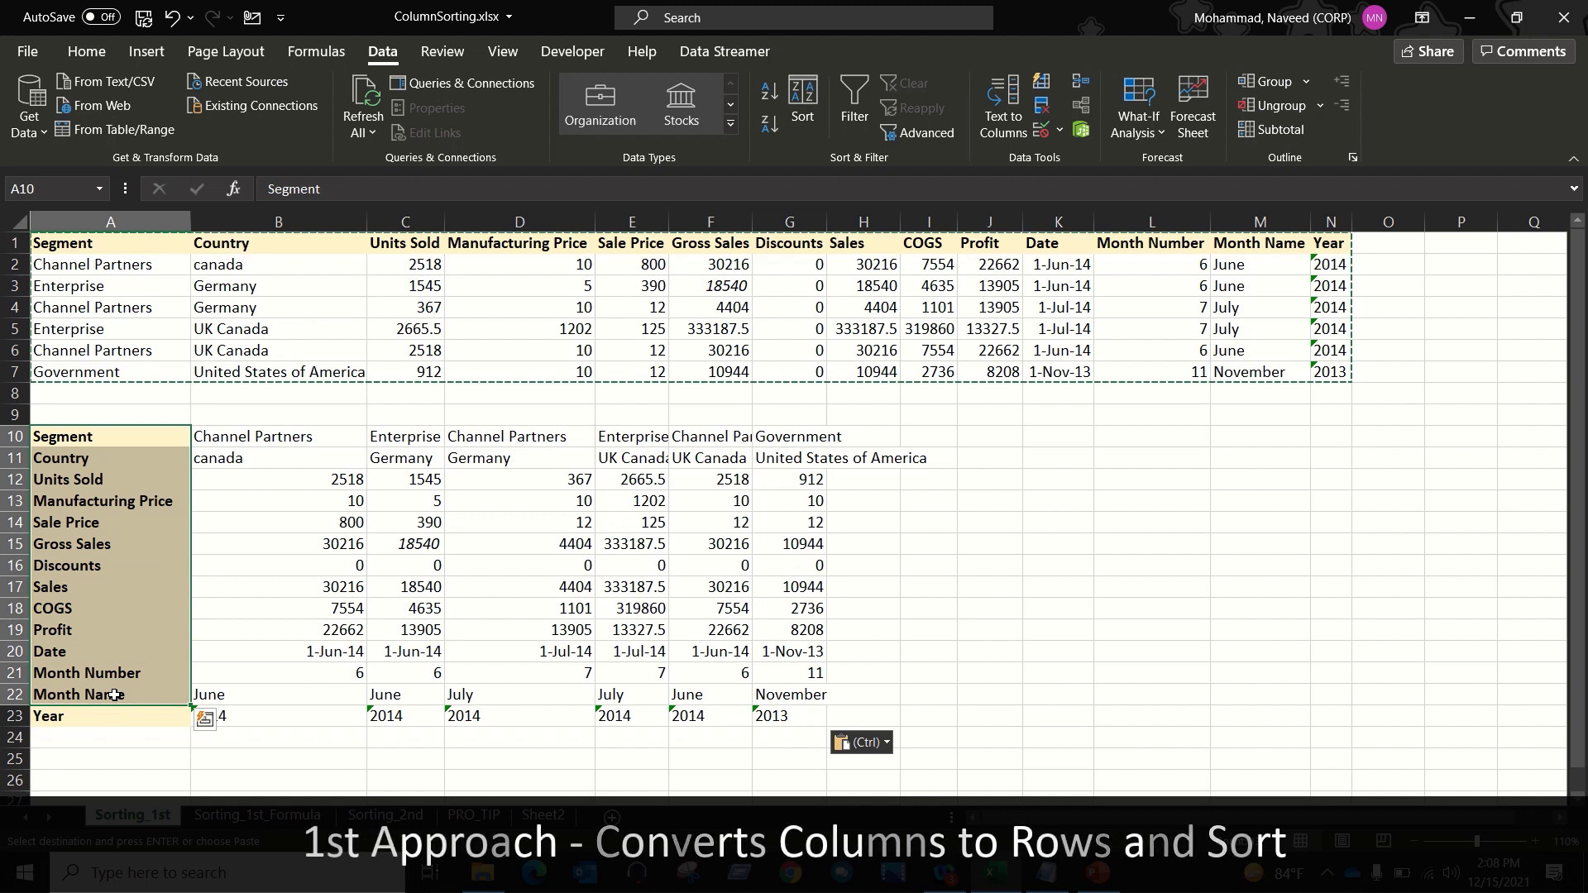
{"action": "left_click", "coordinate": [97, 586]}
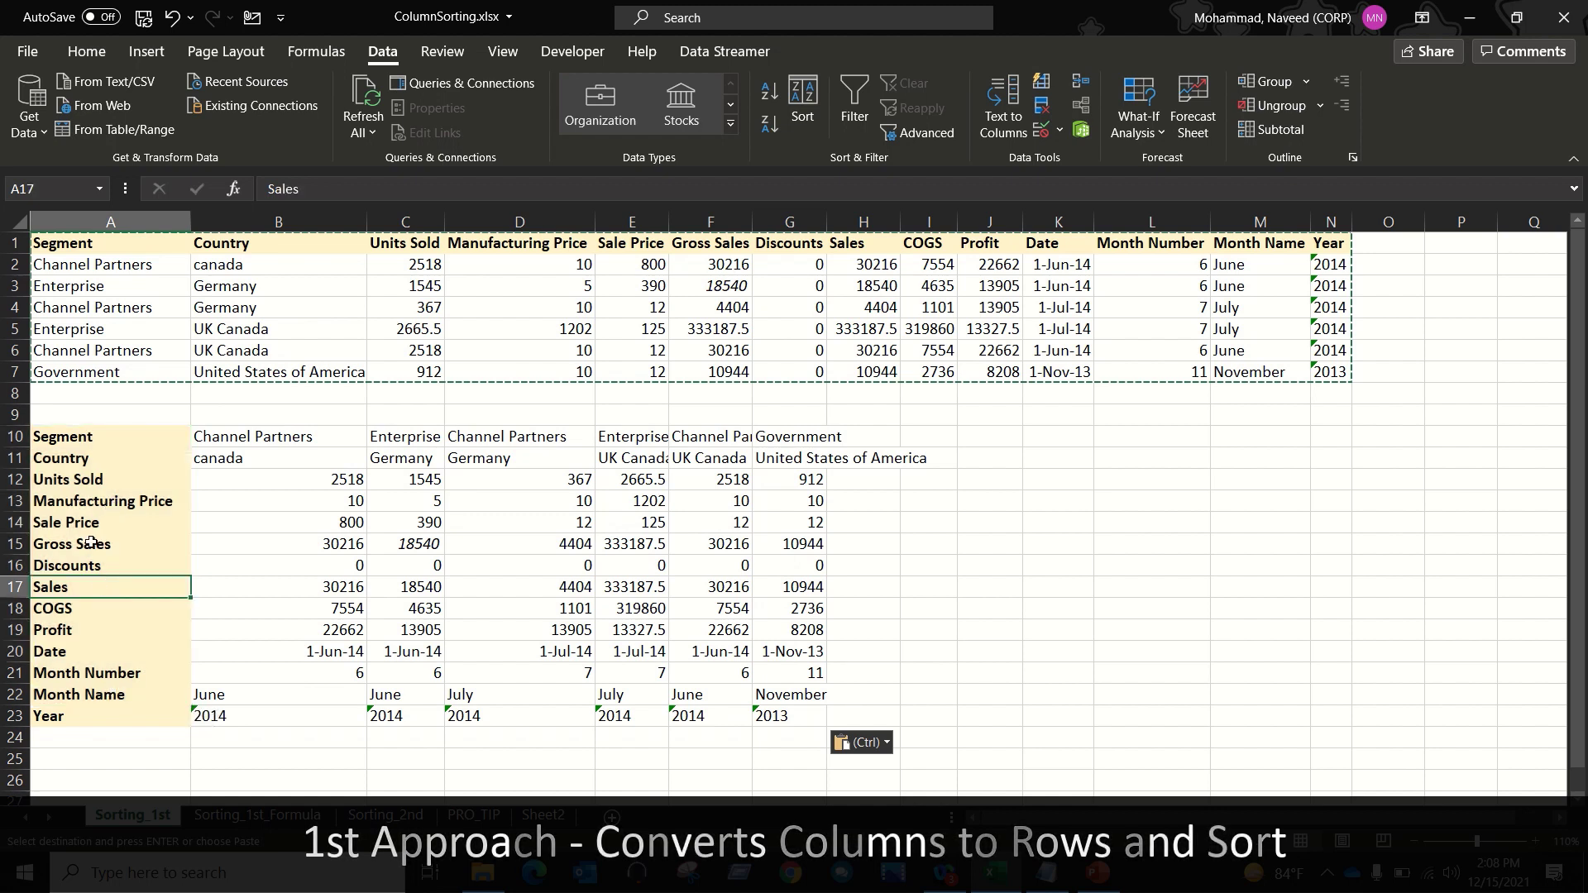
{"action": "left_click_drag", "start_coordinate": [91, 440], "coordinate": [93, 661]}
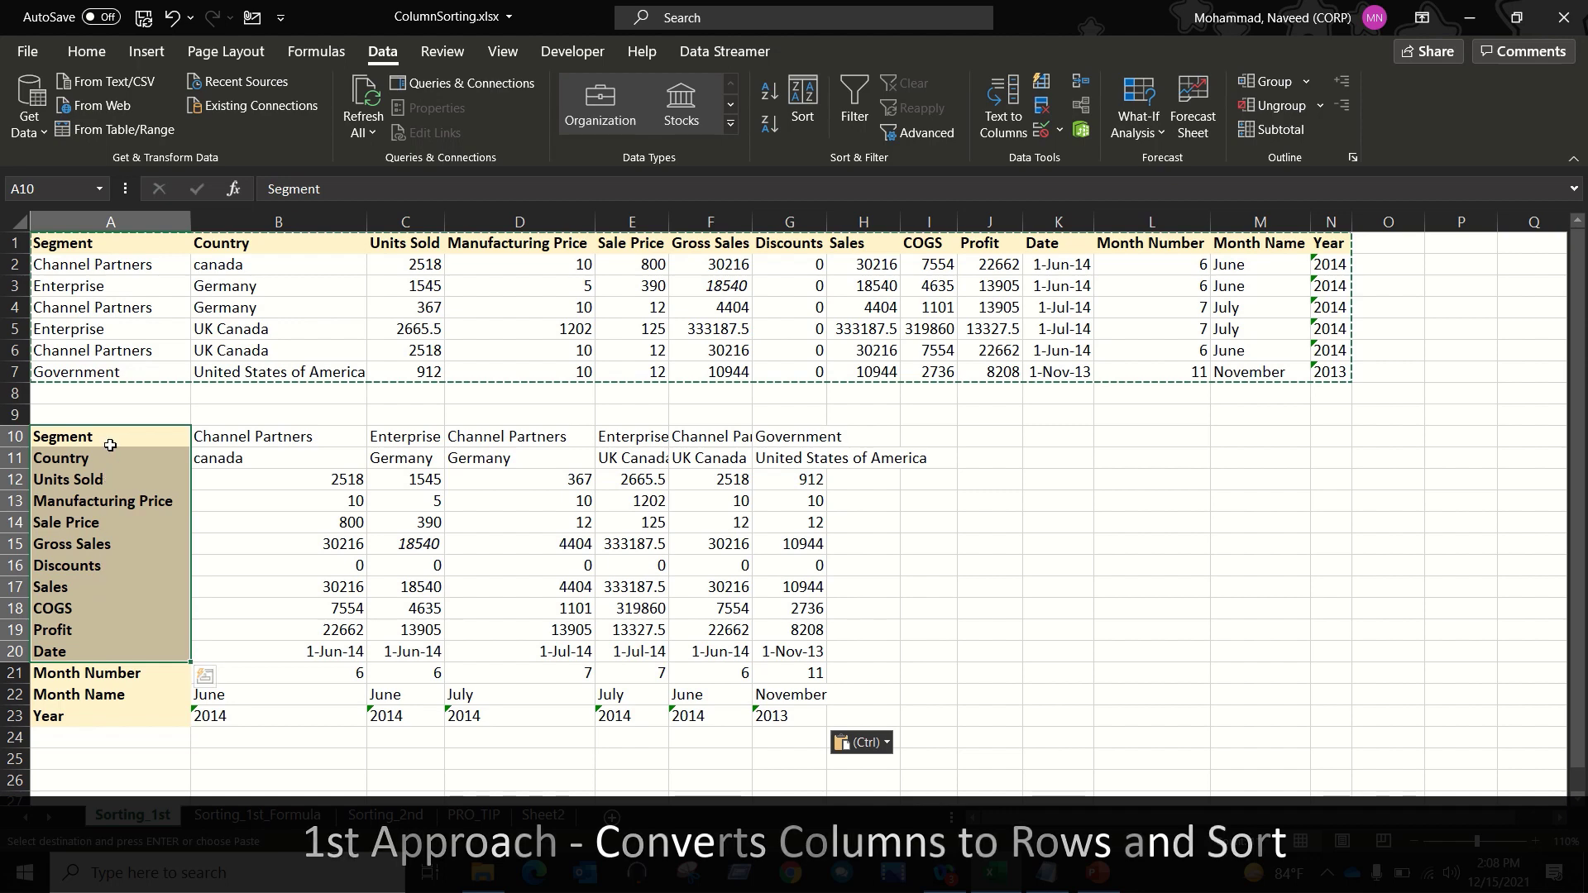
Step: Fill cells A9 to G9 above the transposed data with the placeholder header "d"
{"action": "key", "text": "Up"}
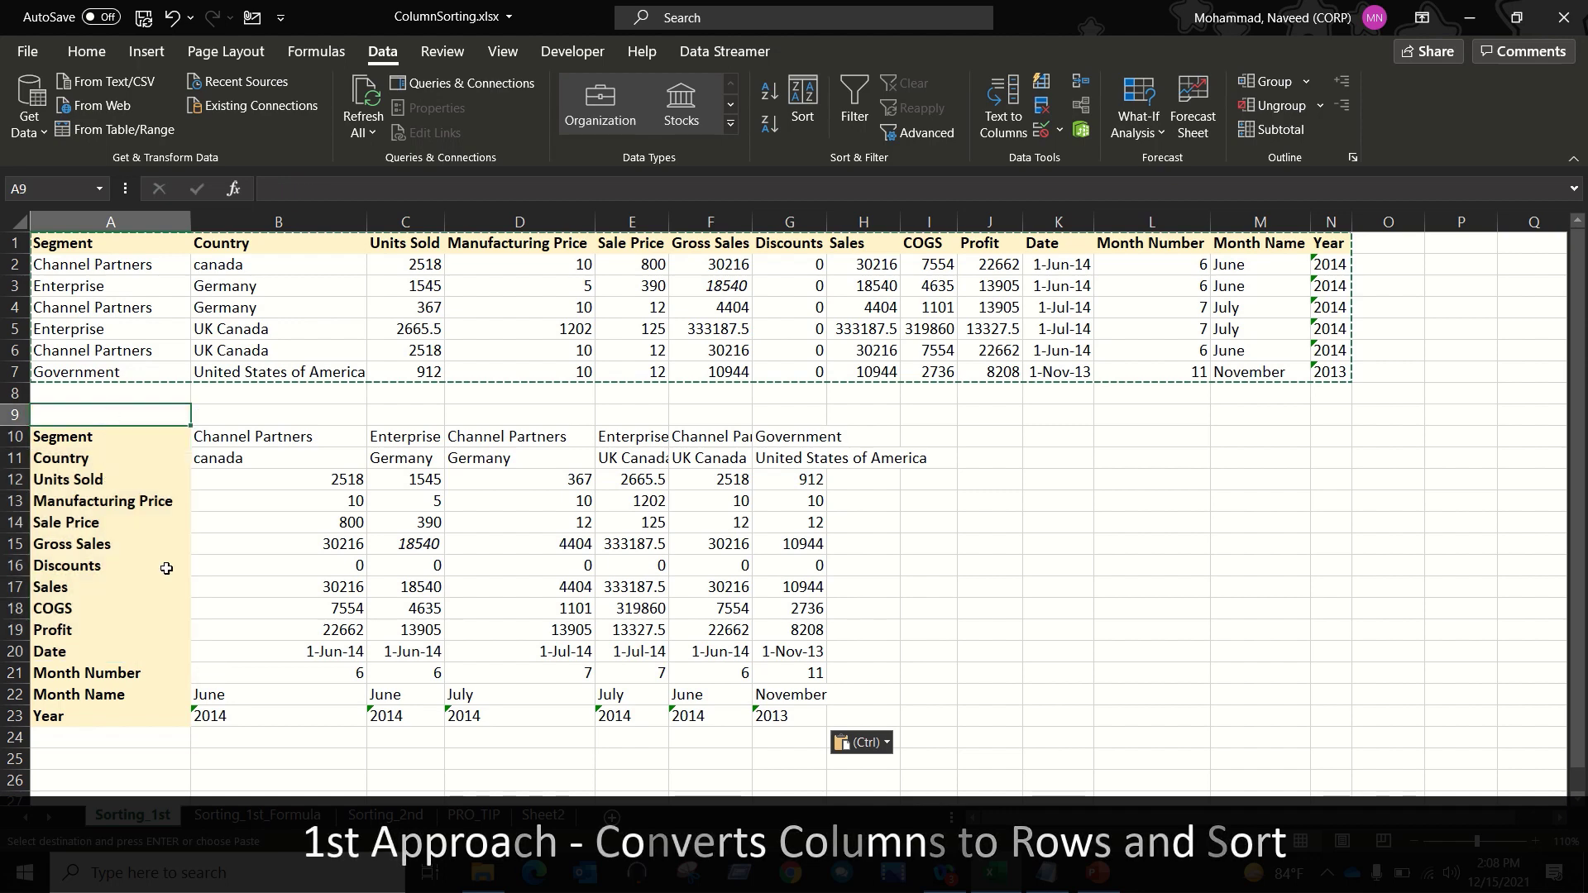
{"action": "type", "text": "d"}
{"action": "key", "text": "Tab"}
{"action": "type", "text": "d"}
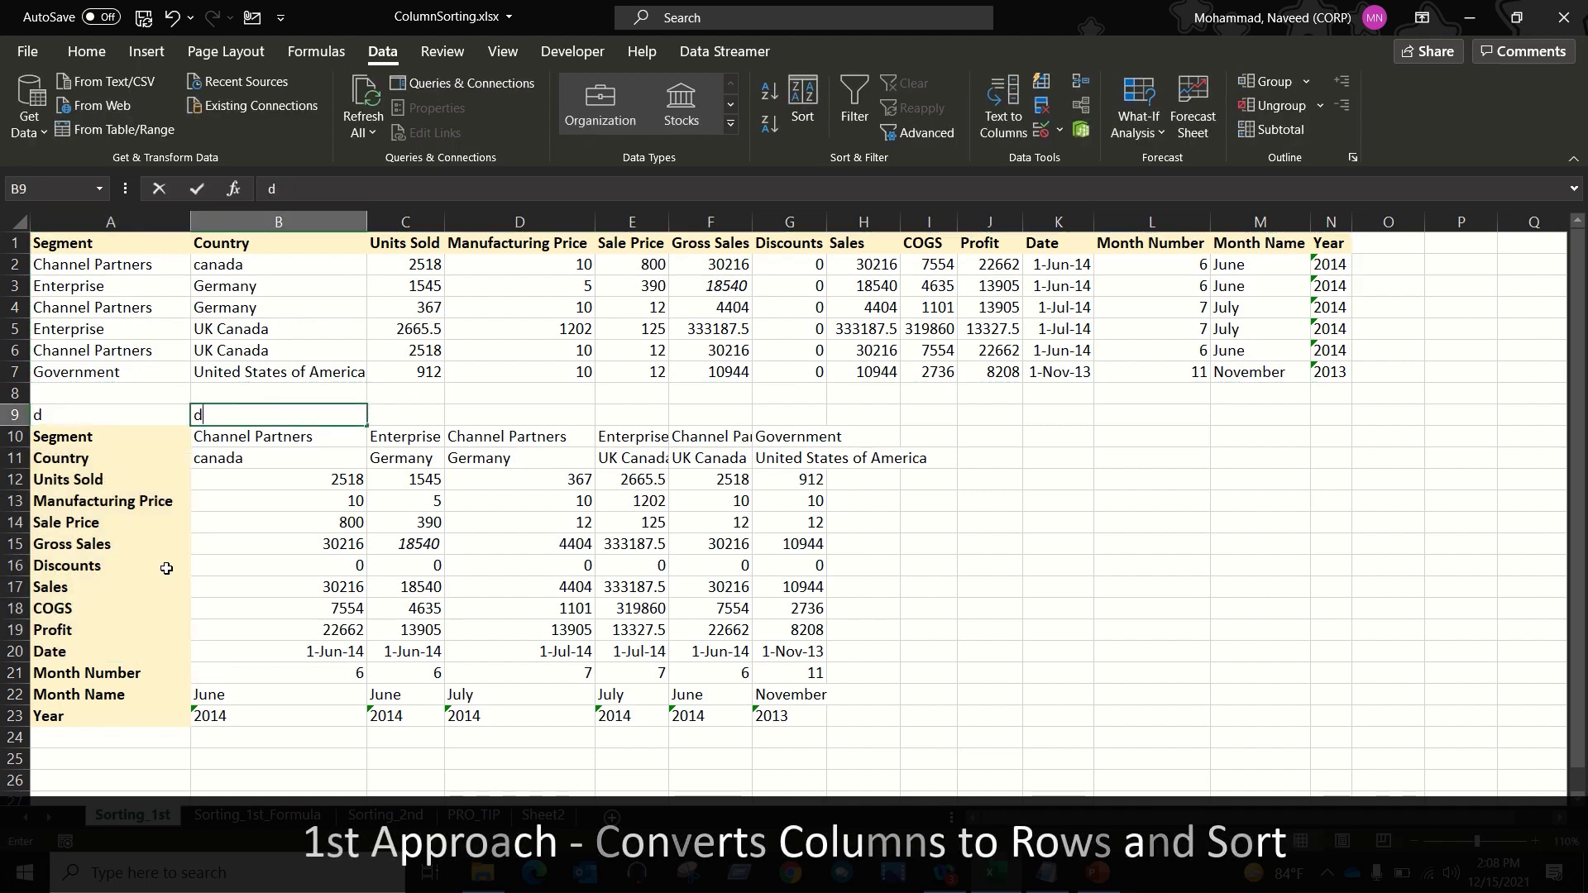
{"action": "key", "text": "Tab"}
{"action": "type", "text": "d"}
{"action": "key", "text": "Tab"}
{"action": "type", "text": "d"}
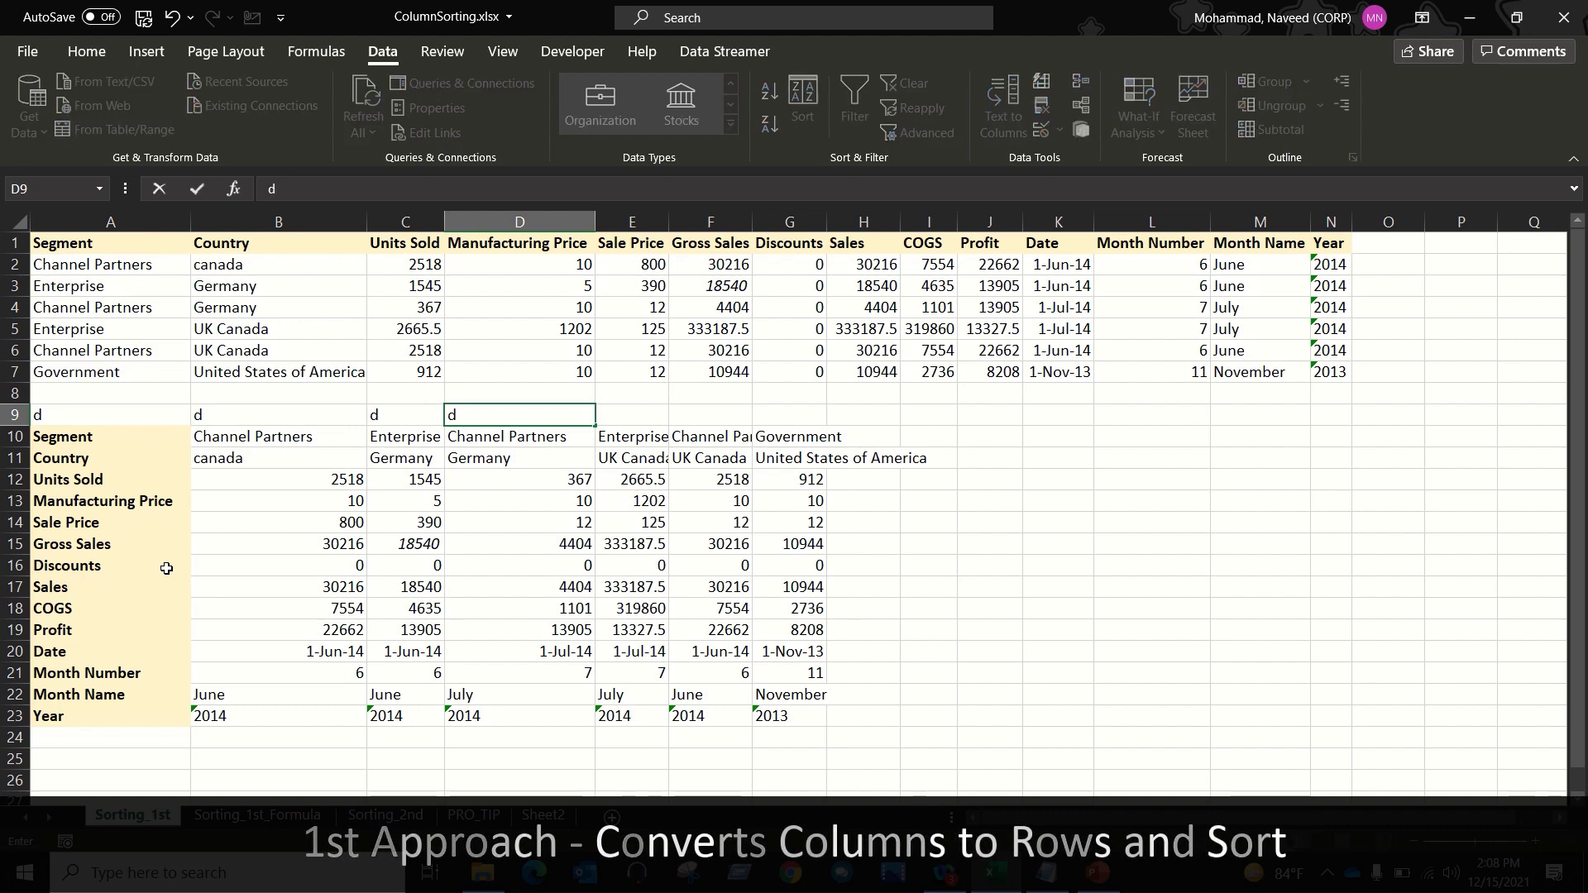
{"action": "key", "text": "Tab"}
{"action": "type", "text": "d"}
{"action": "key", "text": "Tab"}
{"action": "type", "text": "d"}
{"action": "key", "text": "Tab"}
{"action": "type", "text": "d"}
{"action": "key", "text": "ctrl+Return"}
Step: Sort the transposed data below row 9 from A to Z by the field names in column A
{"action": "key", "text": "Left"}
{"action": "key", "text": "Left"}
{"action": "key", "text": "Left"}
{"action": "key", "text": "Left"}
{"action": "key", "text": "Left"}
{"action": "key", "text": "Left"}
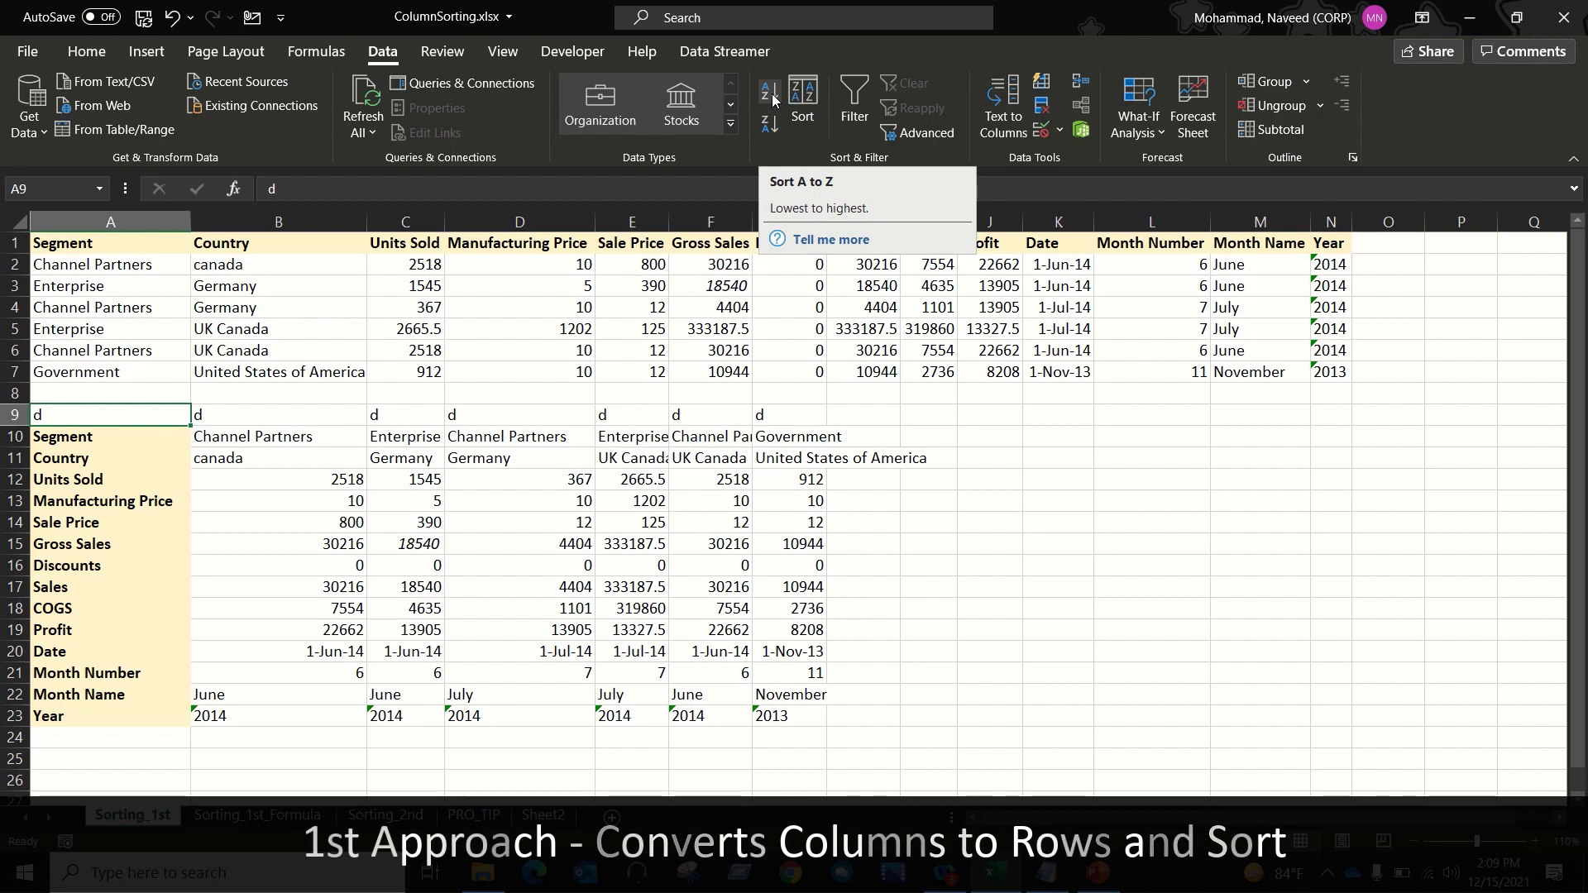
{"action": "left_click", "coordinate": [774, 100]}
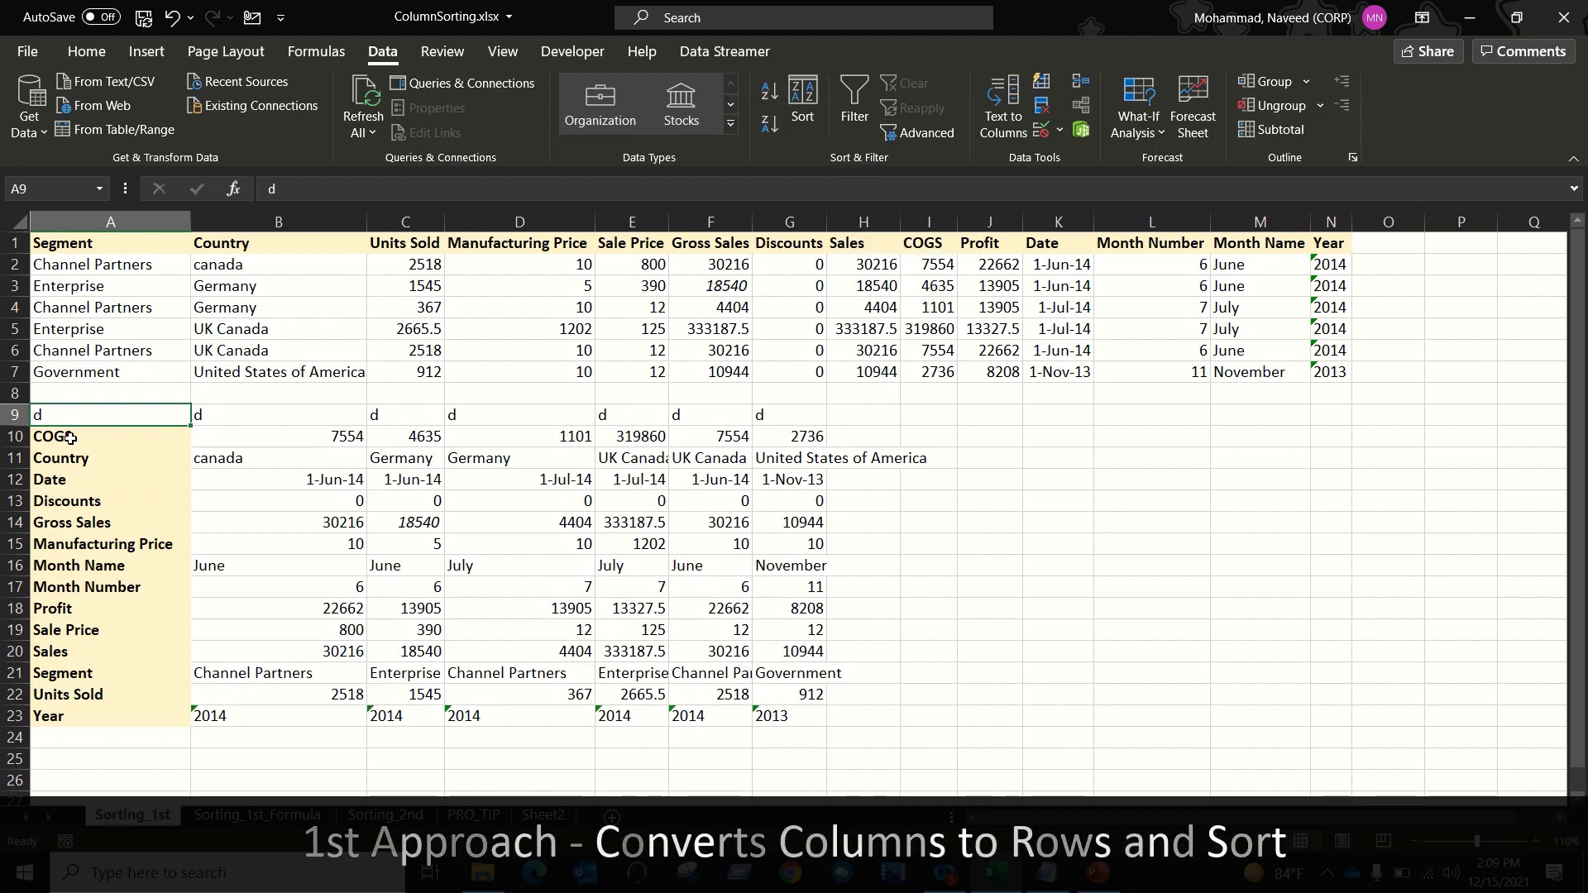
{"action": "left_click_drag", "start_coordinate": [70, 438], "coordinate": [72, 712]}
{"action": "left_click", "coordinate": [86, 543]}
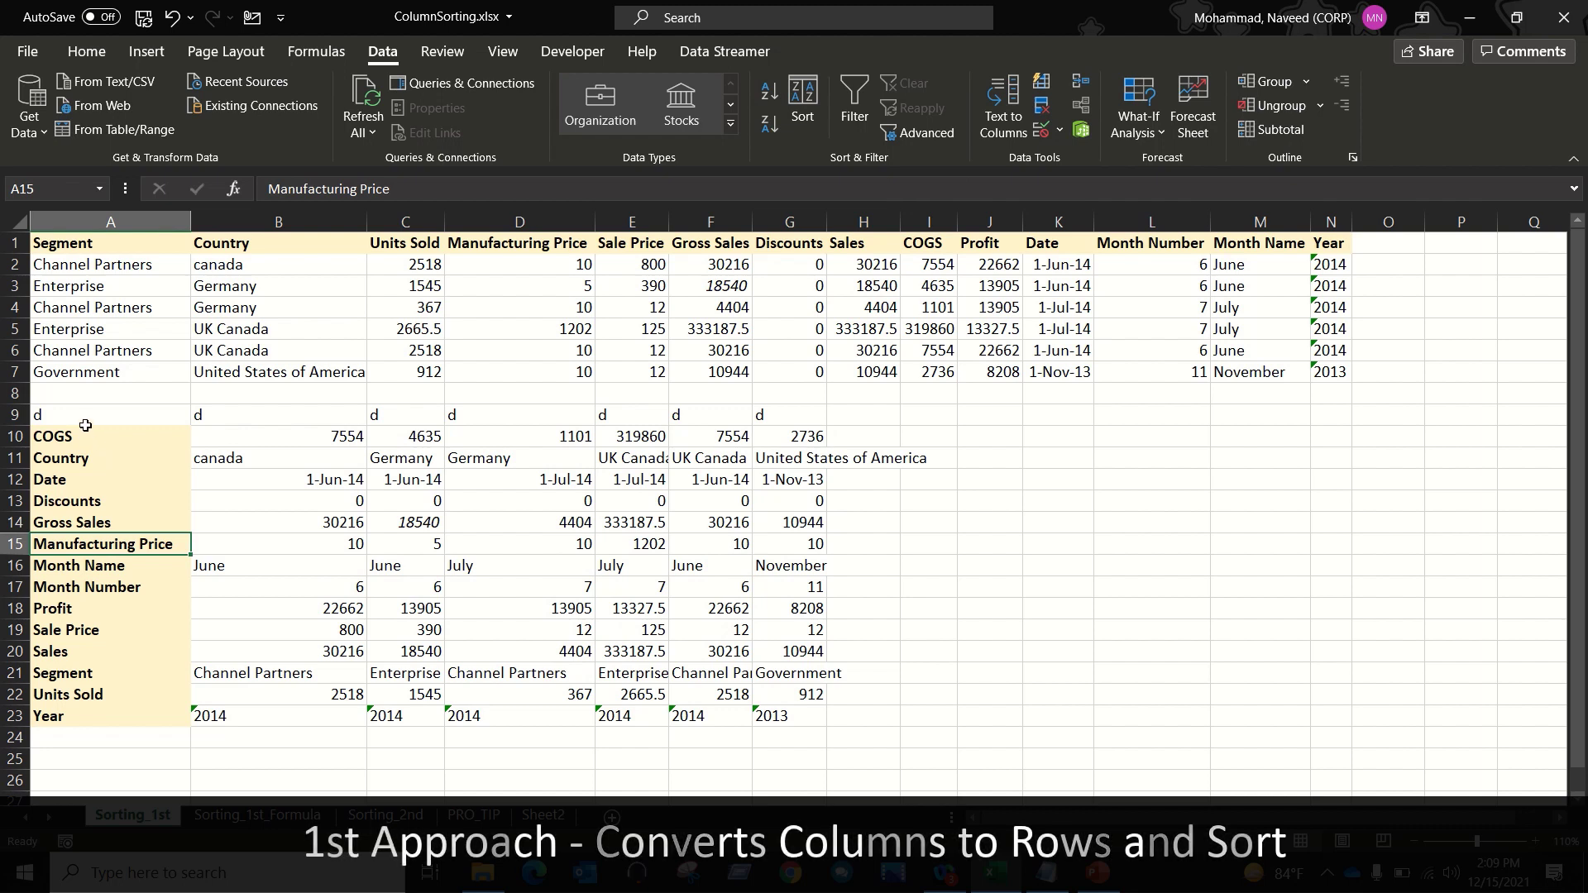
Step: Copy the sorted range A10:G23, without the placeholder row, and paste it transposed at cell A26
{"action": "left_click", "coordinate": [85, 437]}
{"action": "key", "text": "End"}
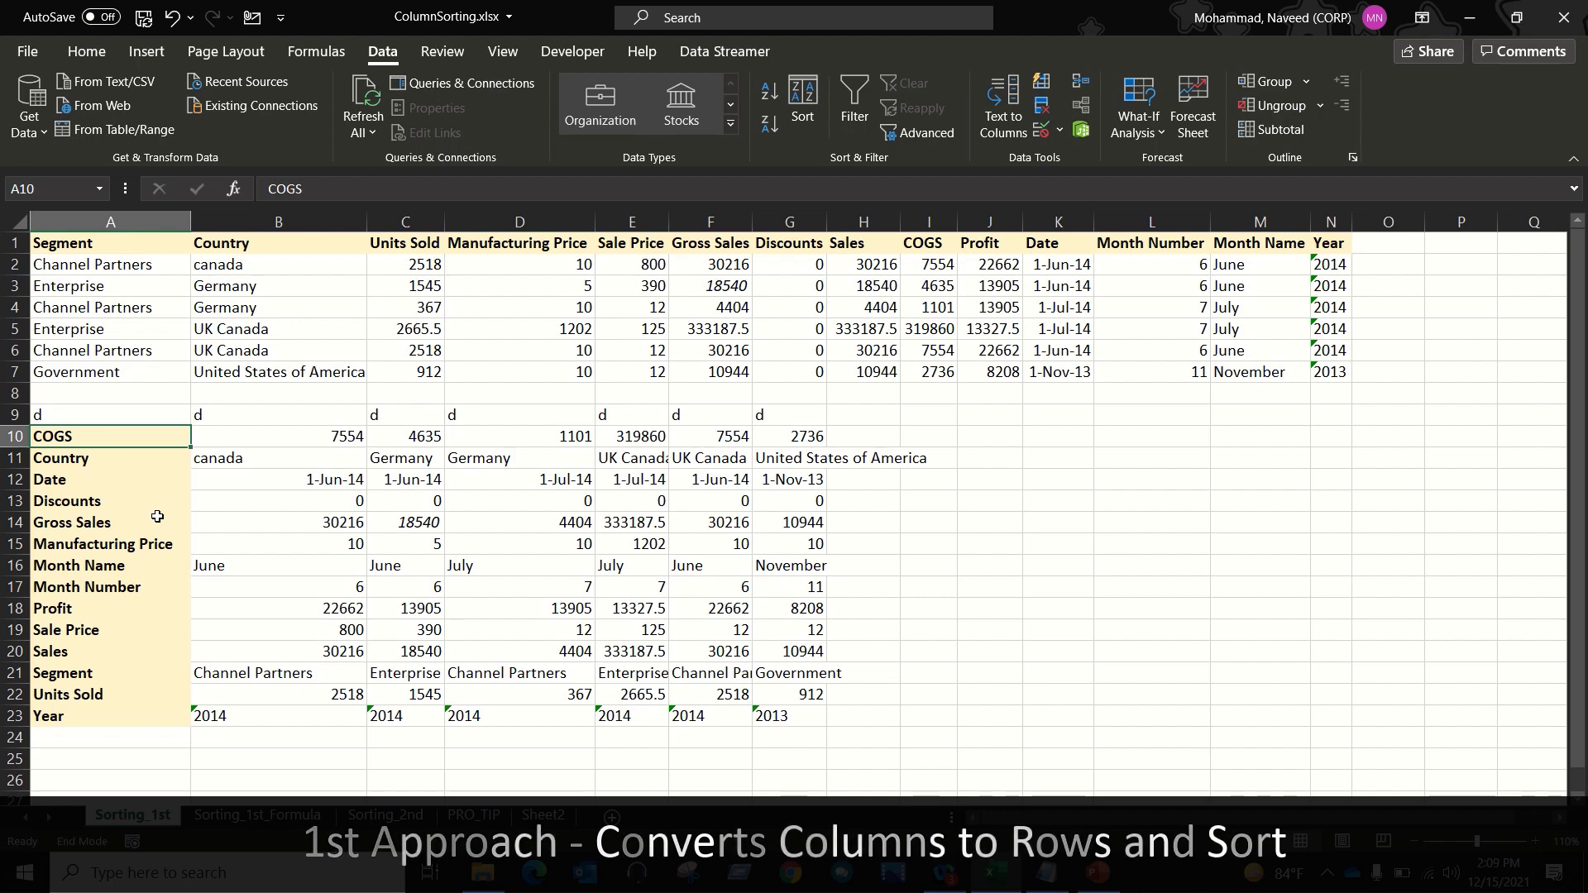
{"action": "key", "text": "shift+Right"}
{"action": "key", "text": "ctrl+shift+Down"}
{"action": "key", "text": "ctrl+c"}
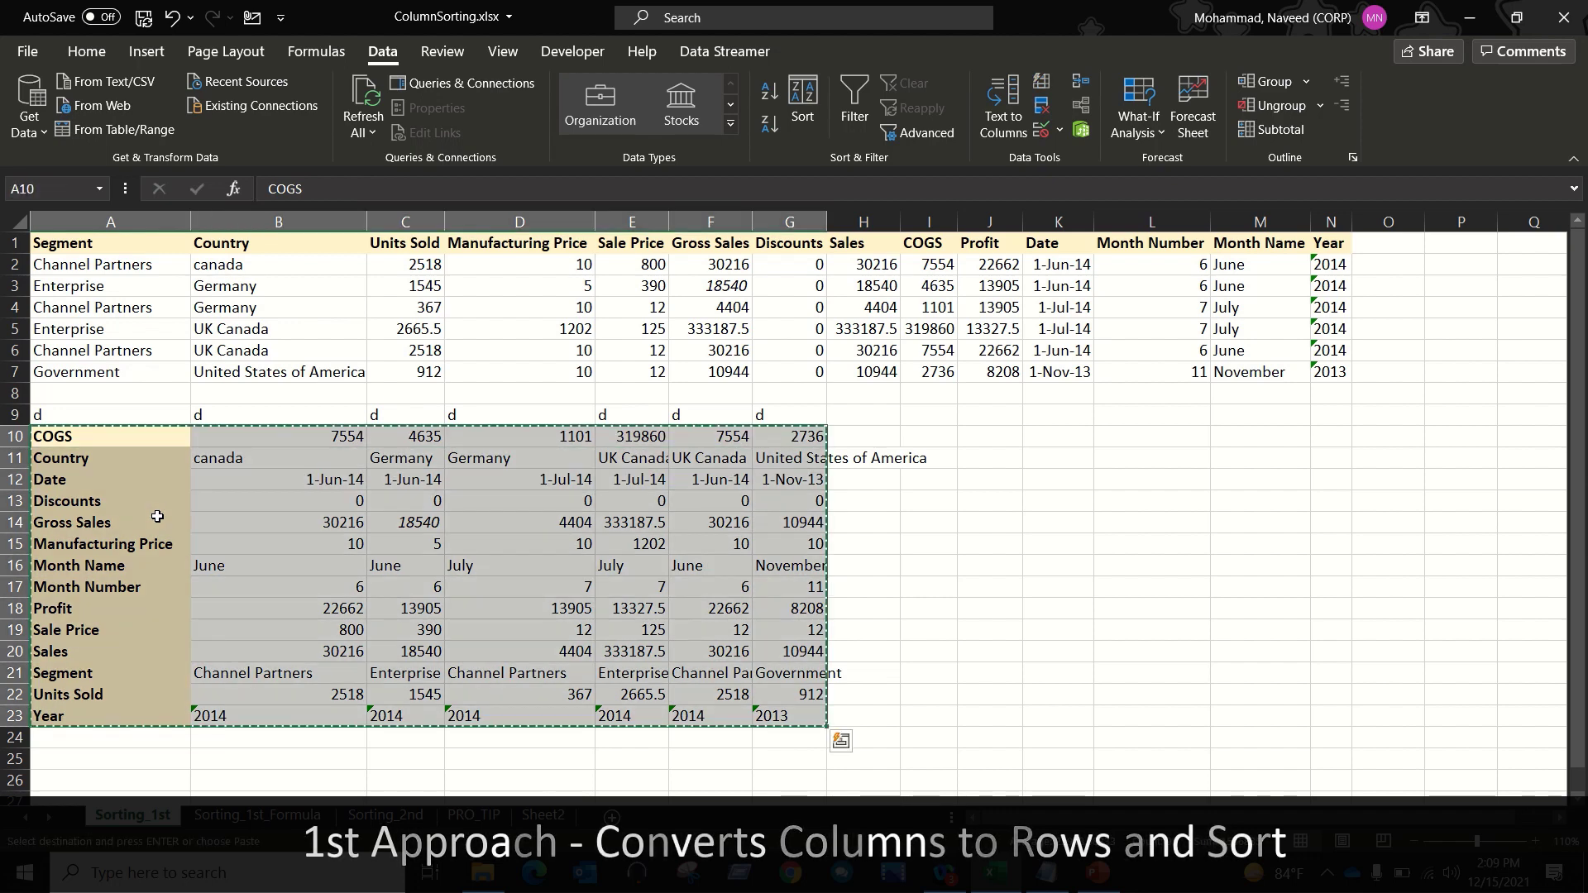
{"action": "scroll", "coordinate": [157, 517], "scroll_direction": "down", "scroll_amount": 3}
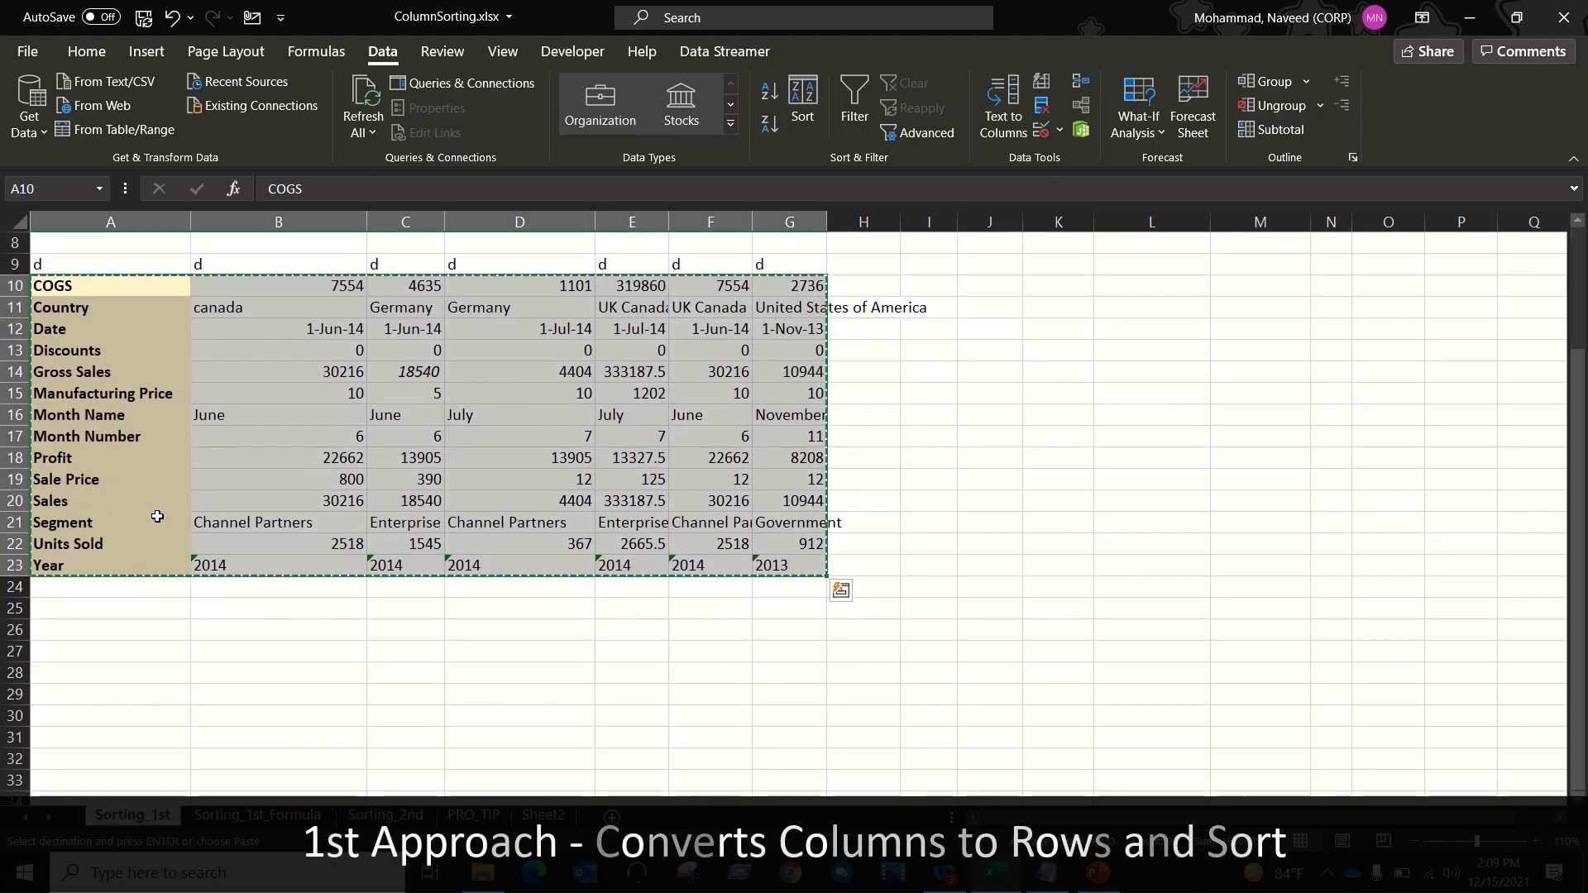
{"action": "left_click", "coordinate": [127, 630]}
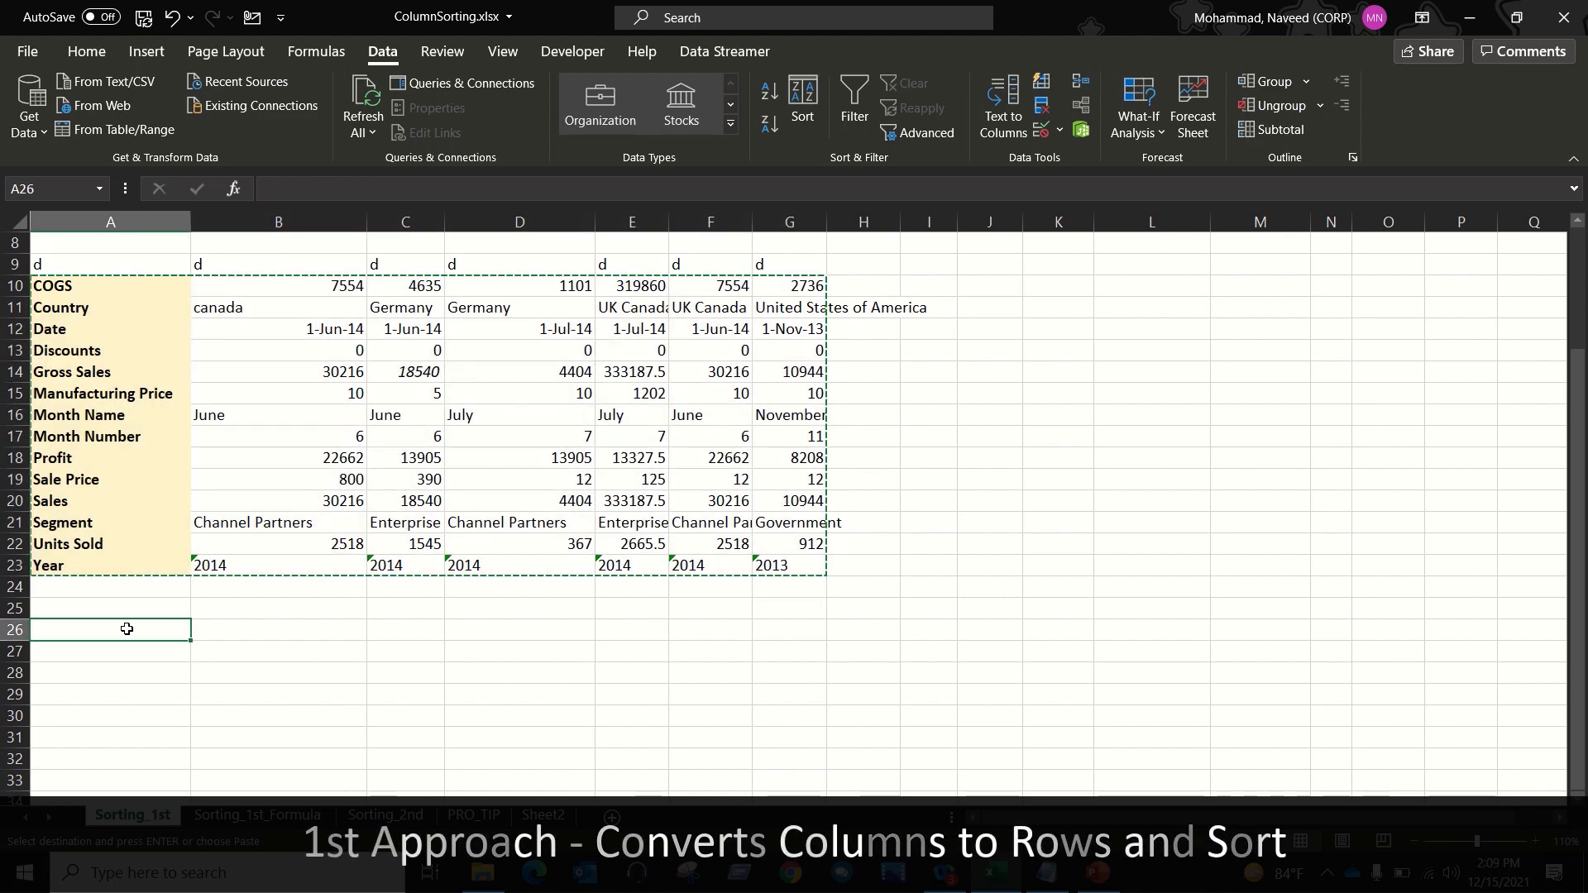
{"action": "key", "text": "alt+e"}
{"action": "key", "text": "s"}
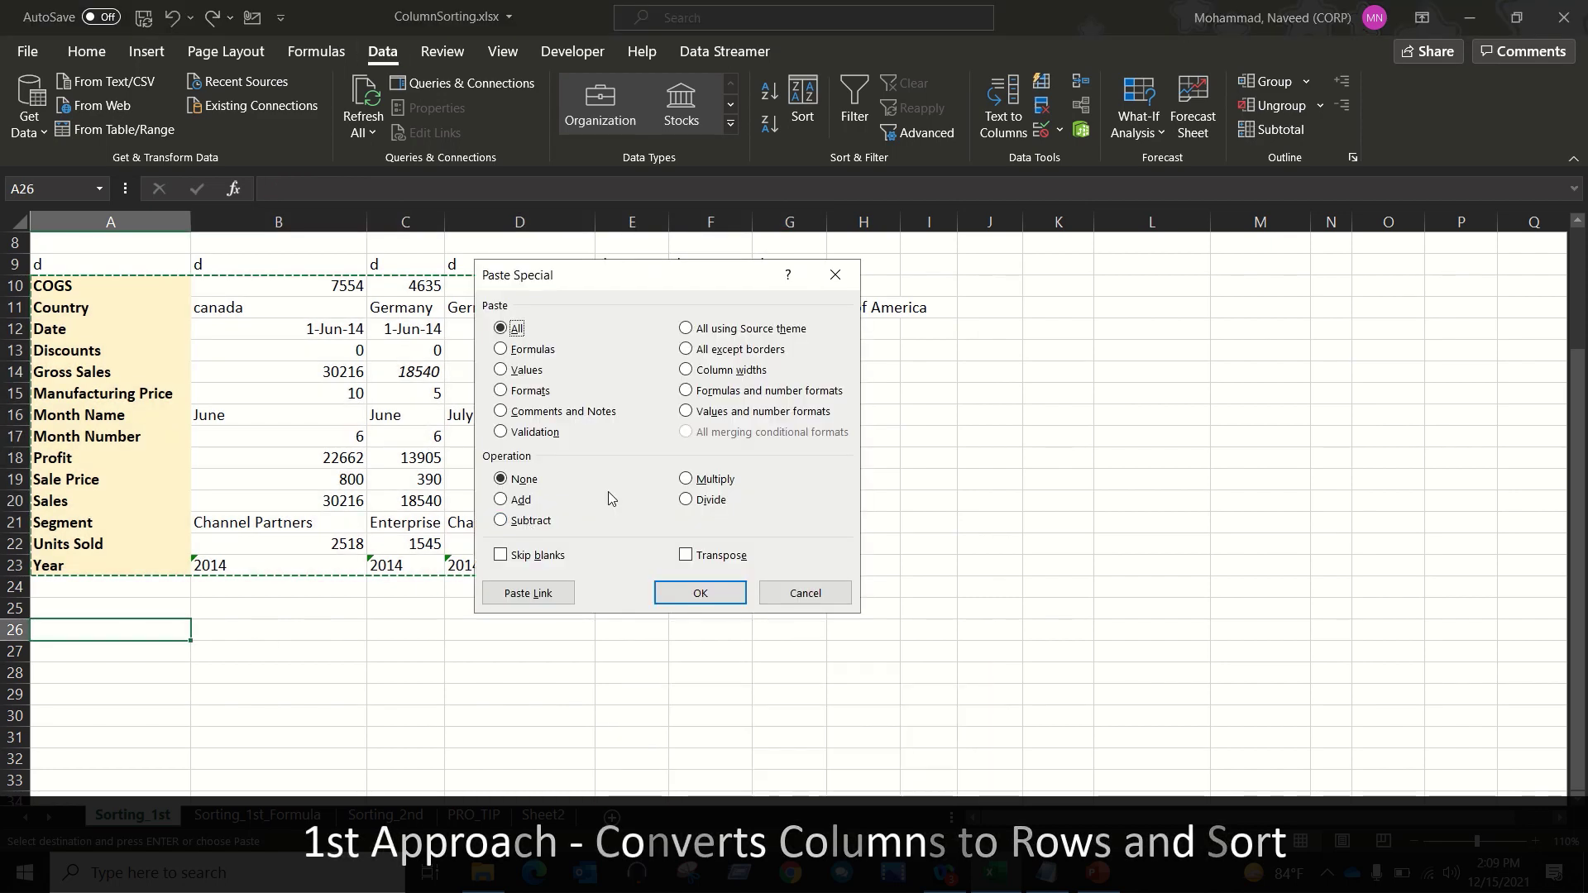
{"action": "left_click", "coordinate": [700, 554]}
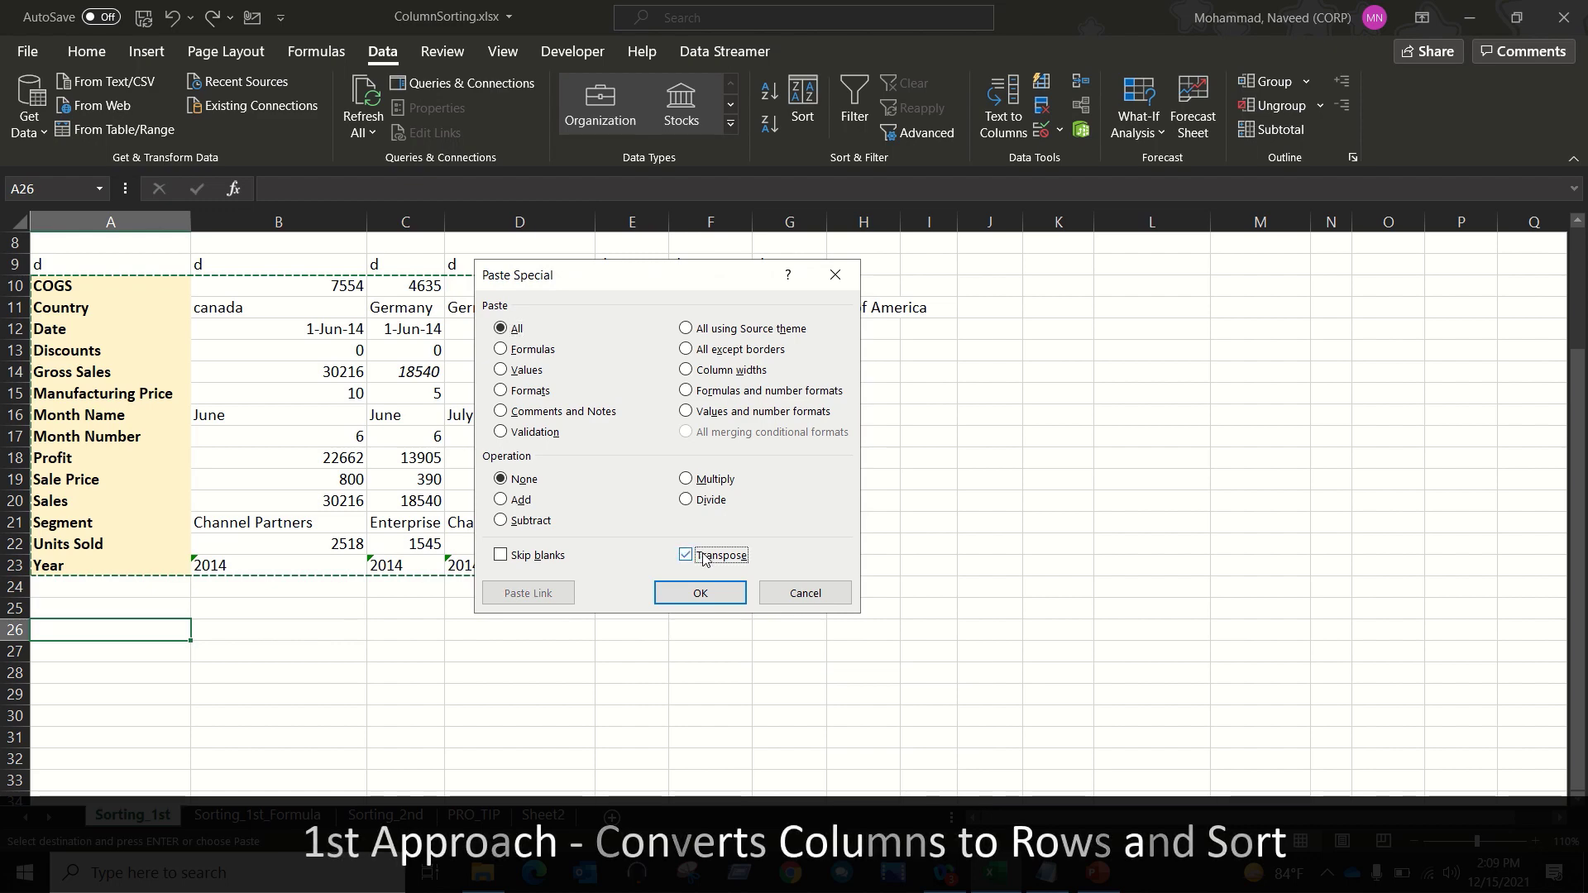
{"action": "left_click", "coordinate": [699, 594]}
{"action": "scroll", "coordinate": [699, 599], "scroll_direction": "down", "scroll_amount": 1}
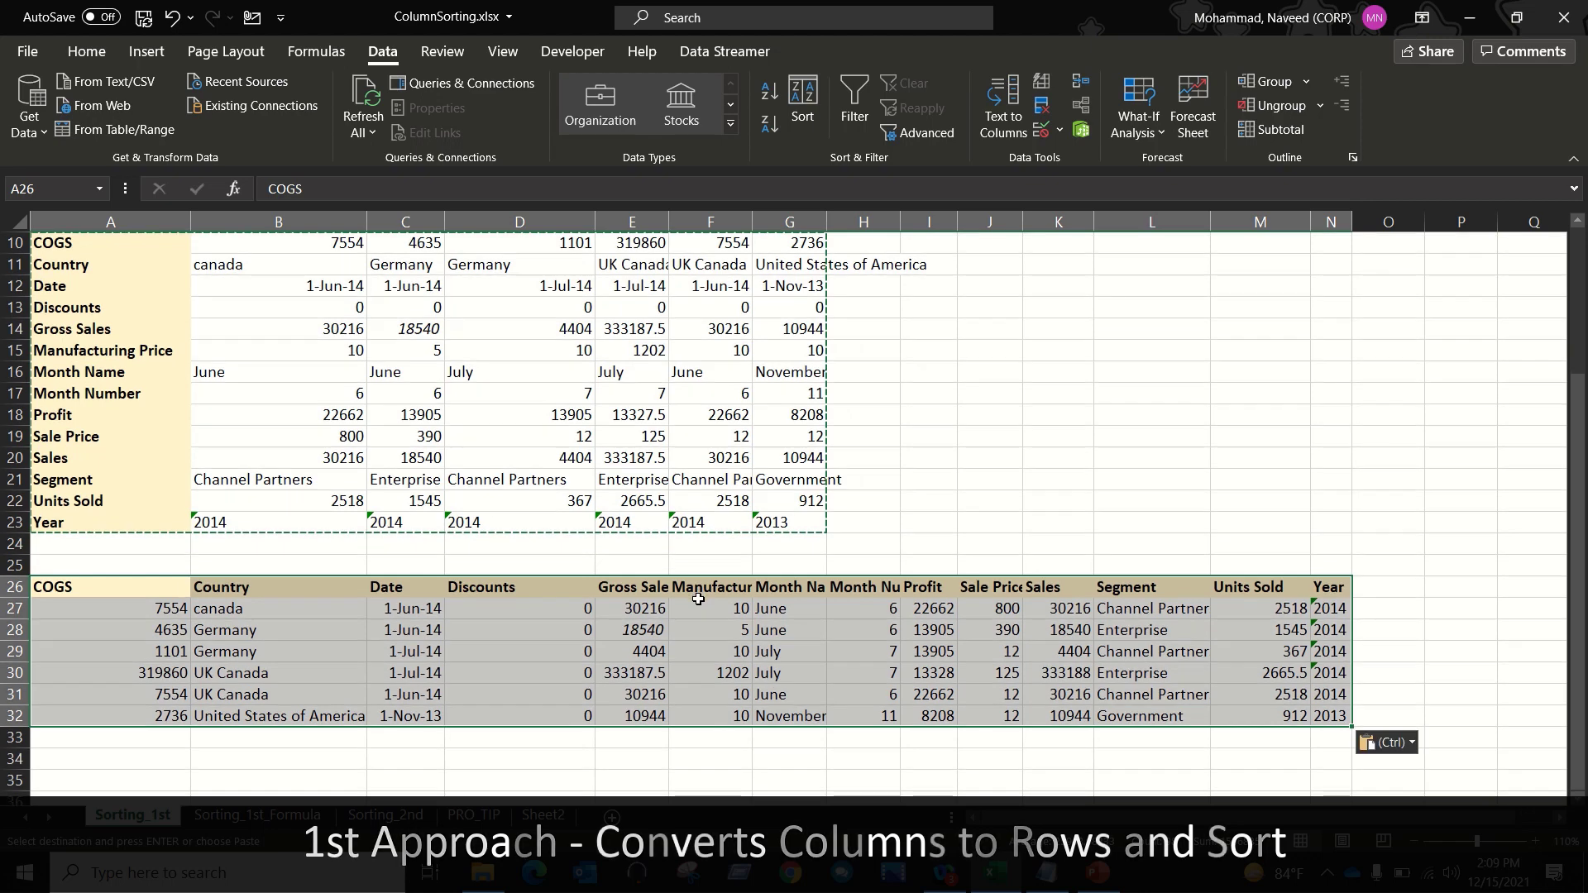
Step: Examine the column order of the table starting at A26 against the original table and the sorted field names
{"action": "left_click", "coordinate": [281, 668]}
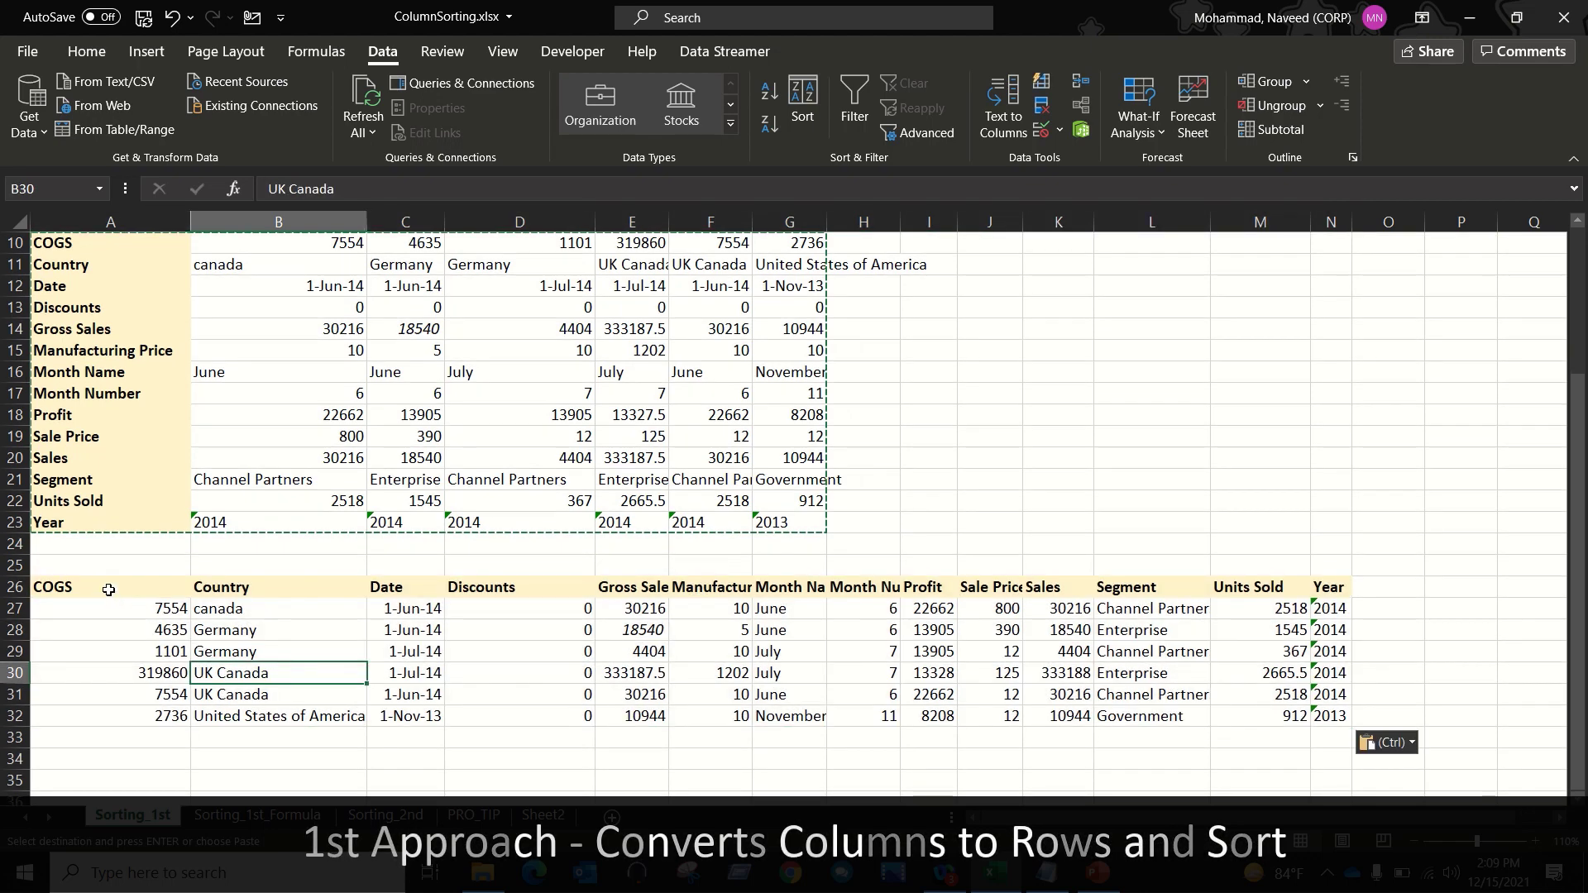
{"action": "left_click_drag", "start_coordinate": [108, 590], "coordinate": [1278, 589]}
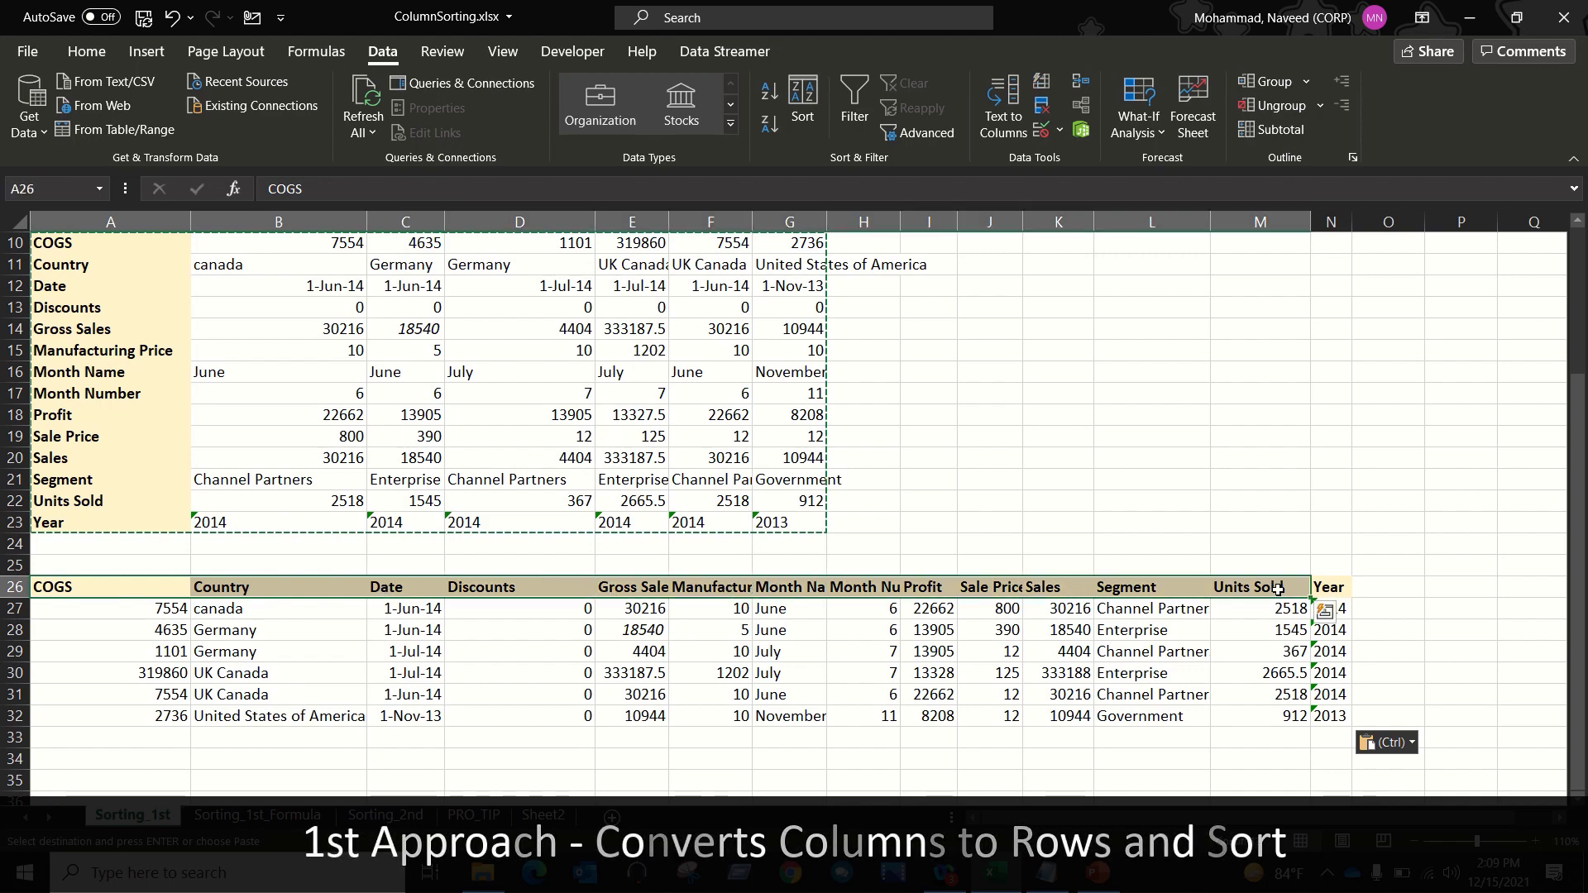
{"action": "left_click", "coordinate": [165, 676]}
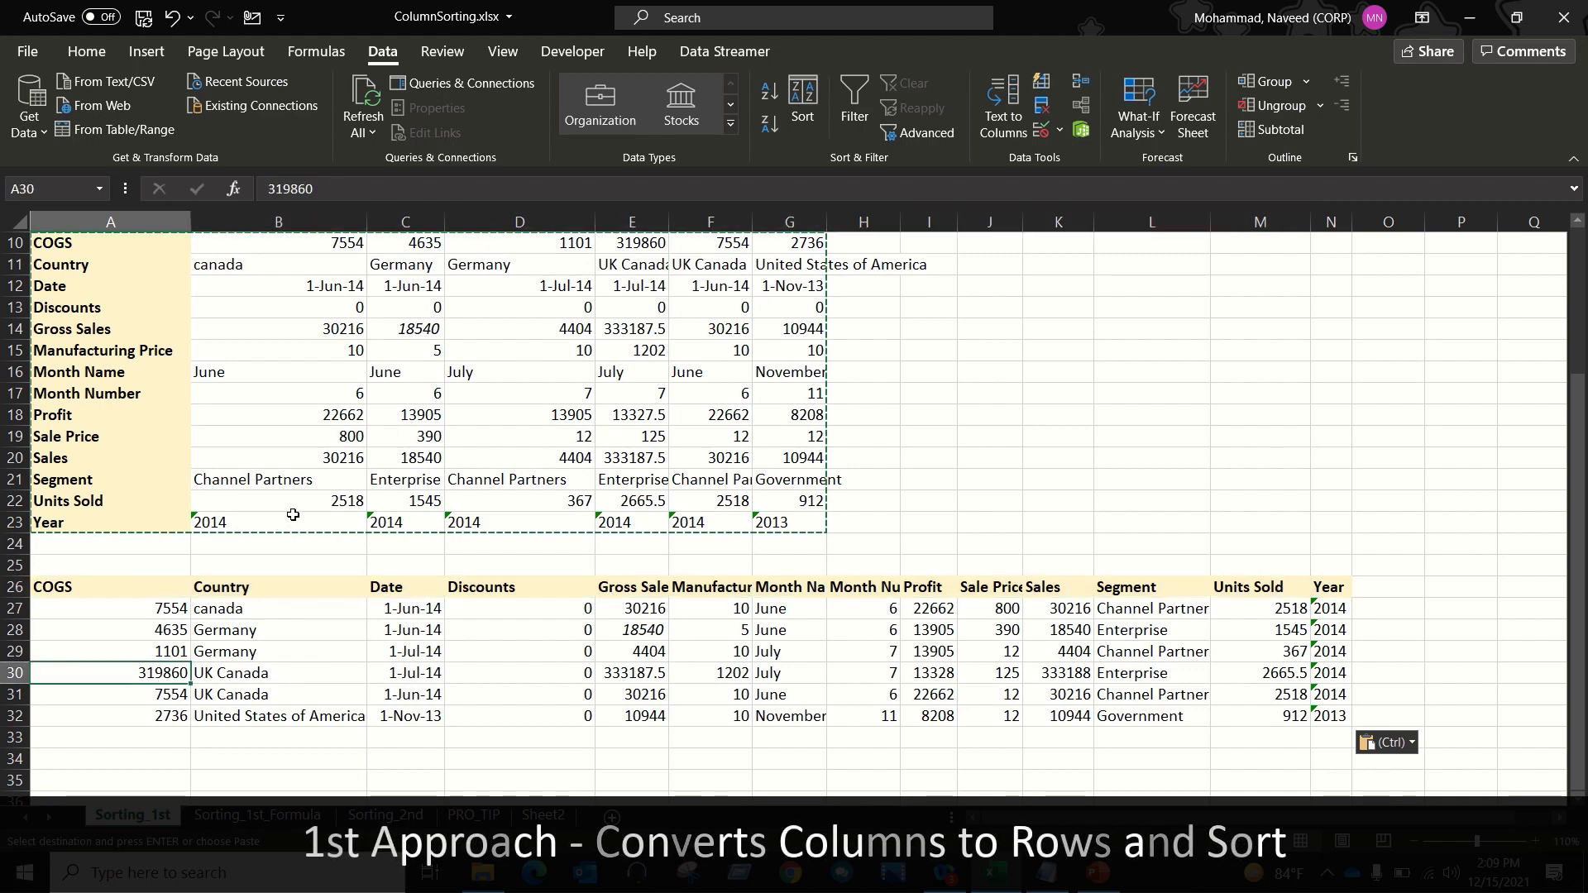
{"action": "scroll", "coordinate": [293, 515], "scroll_direction": "up", "scroll_amount": 3}
{"action": "left_click", "coordinate": [195, 310]}
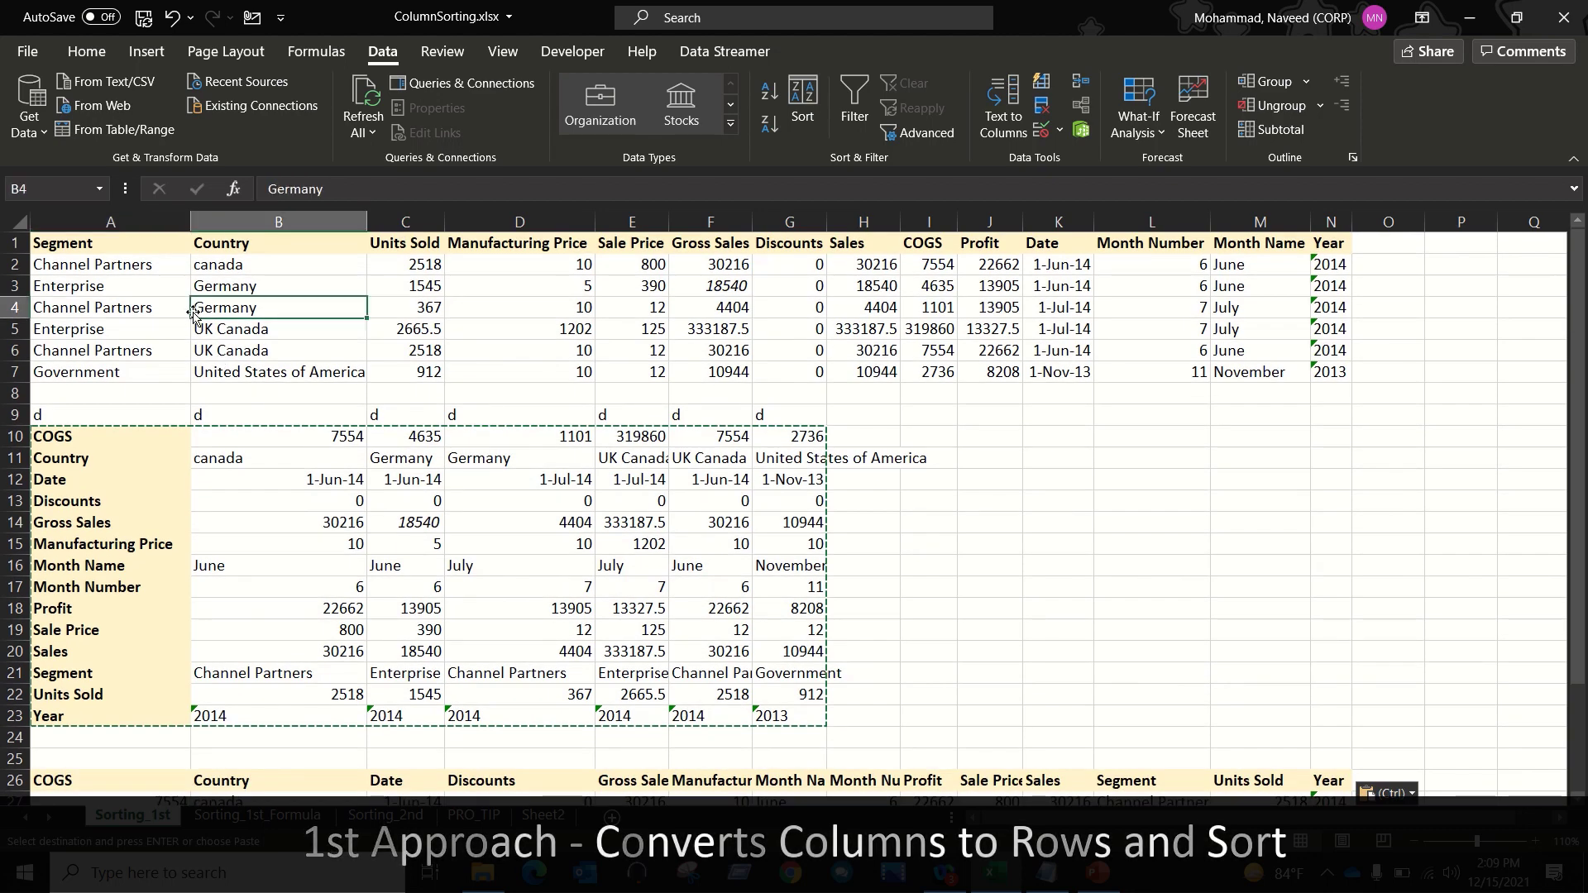
{"action": "left_click_drag", "start_coordinate": [106, 438], "coordinate": [89, 685]}
{"action": "scroll", "coordinate": [89, 683], "scroll_direction": "down", "scroll_amount": 2}
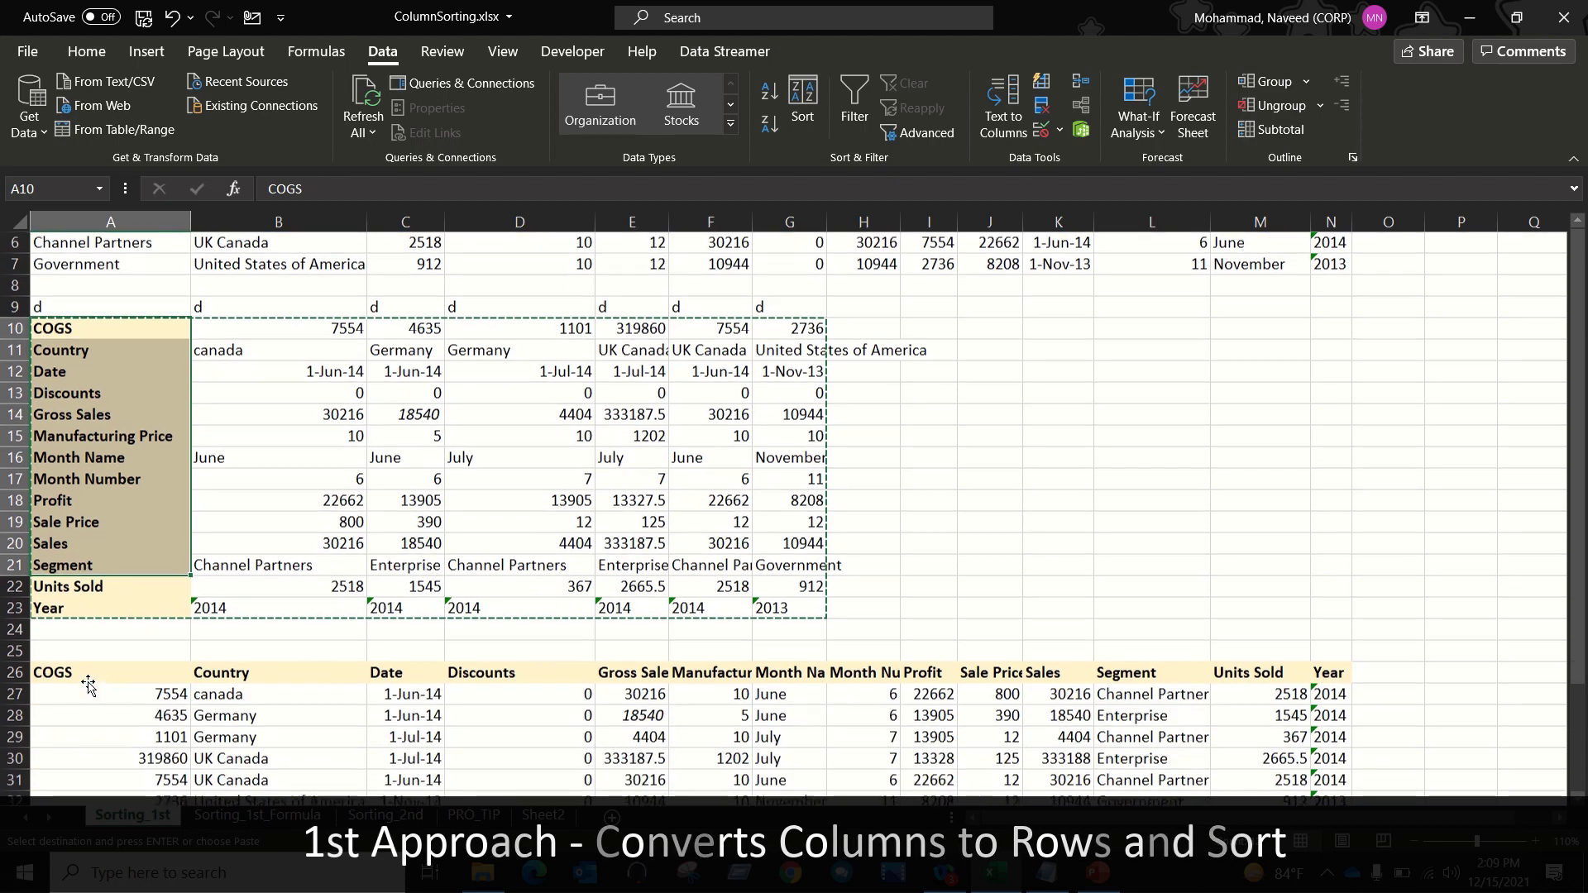
{"action": "scroll", "coordinate": [101, 618], "scroll_direction": "down", "scroll_amount": 1}
{"action": "left_click_drag", "start_coordinate": [102, 630], "coordinate": [915, 745]}
{"action": "left_click_drag", "start_coordinate": [1084, 733], "coordinate": [1365, 759]}
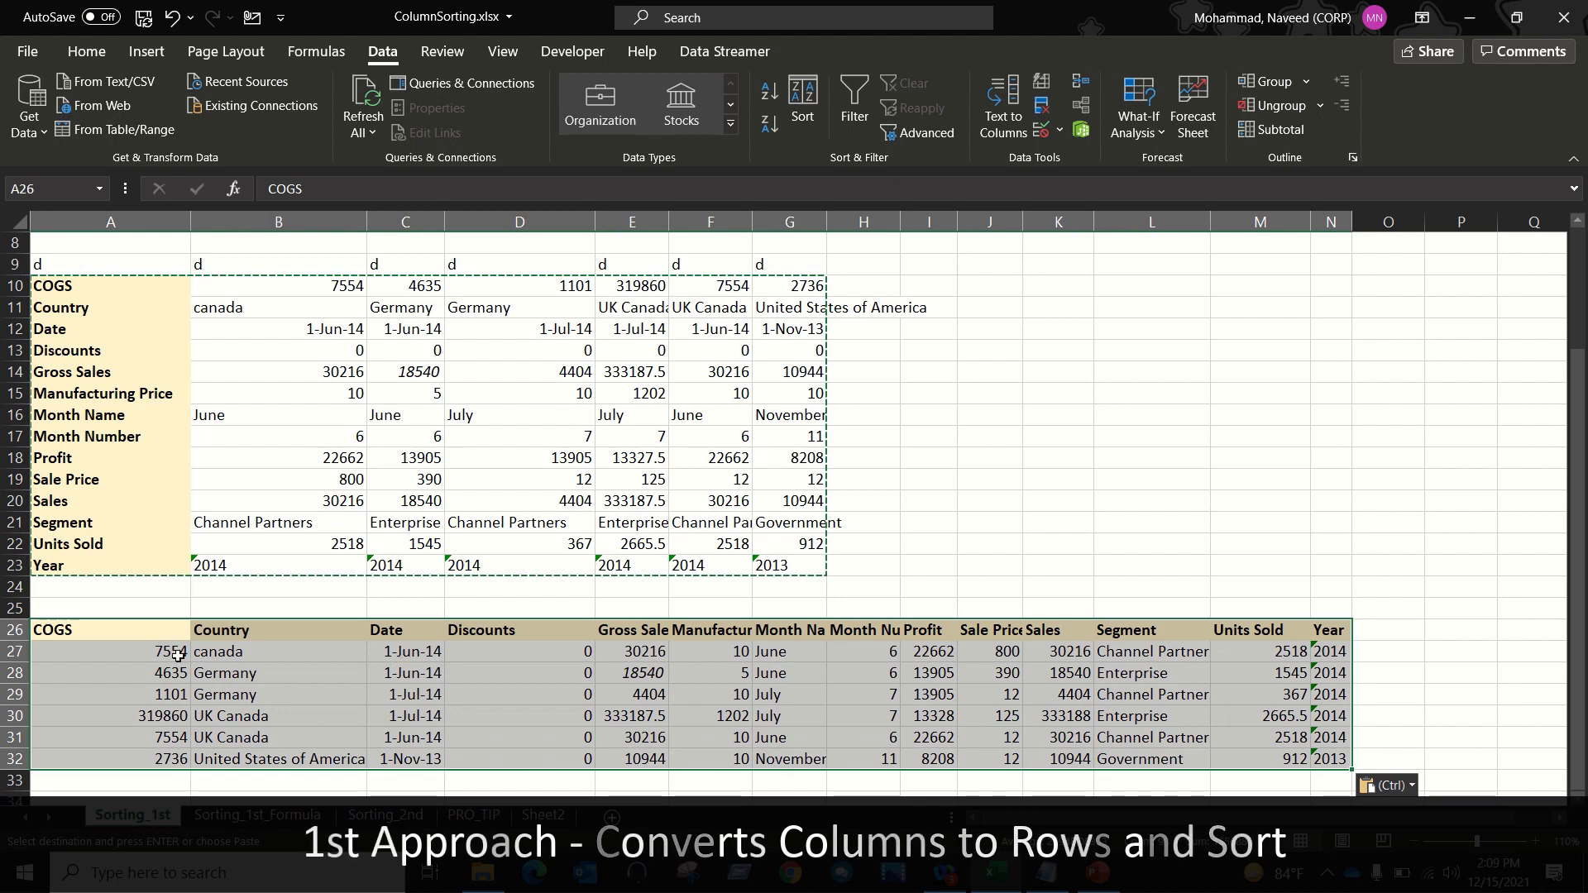
{"action": "left_click", "coordinate": [135, 639]}
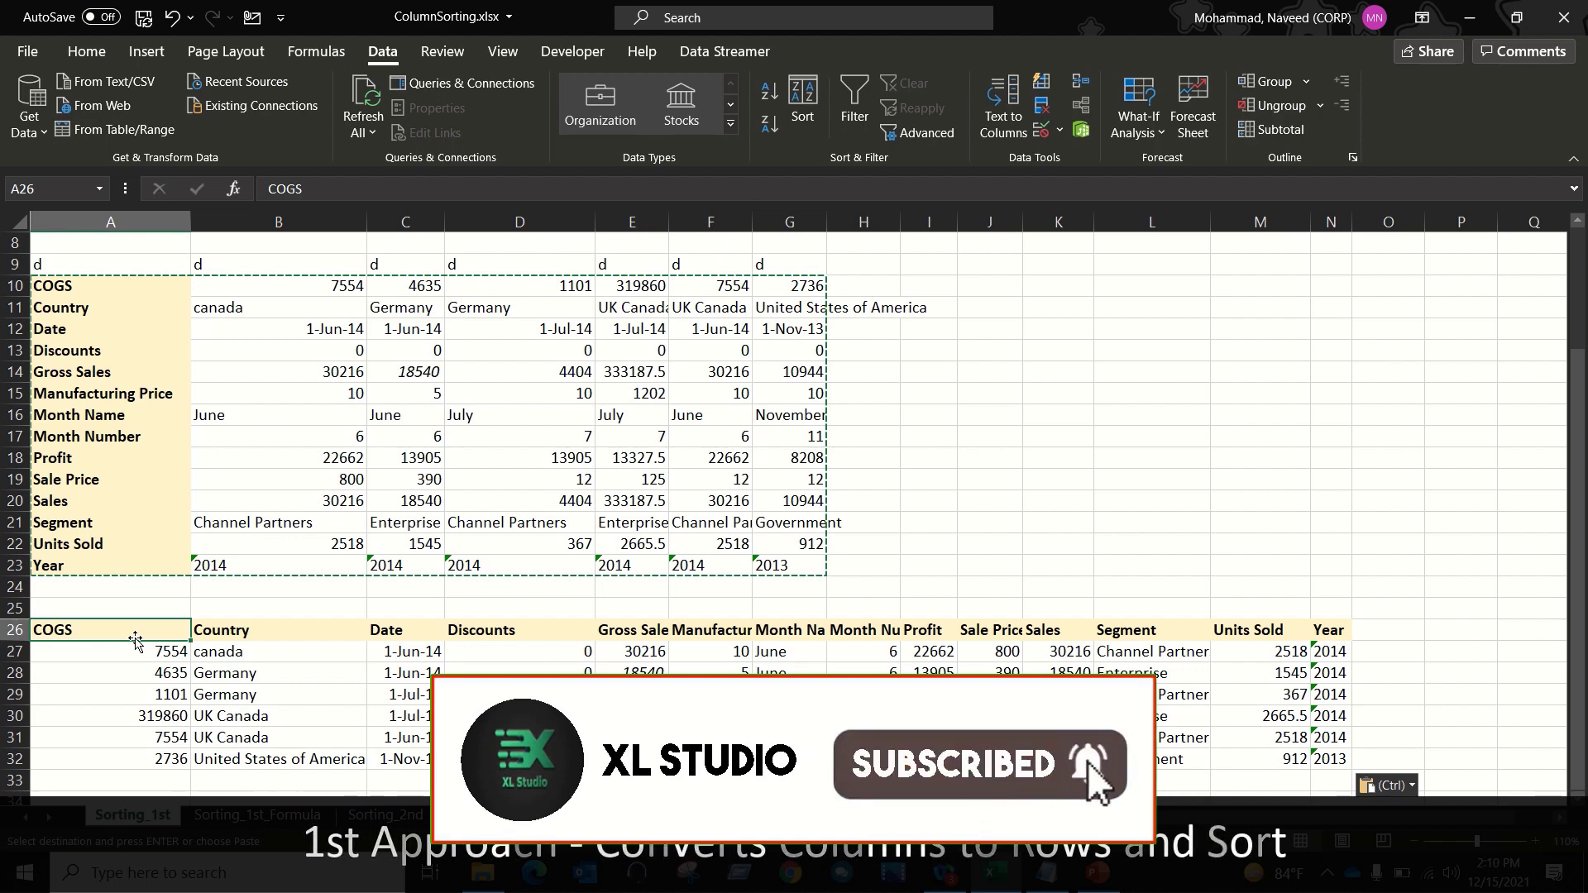
{"action": "scroll", "coordinate": [350, 529], "scroll_direction": "up", "scroll_amount": 3}
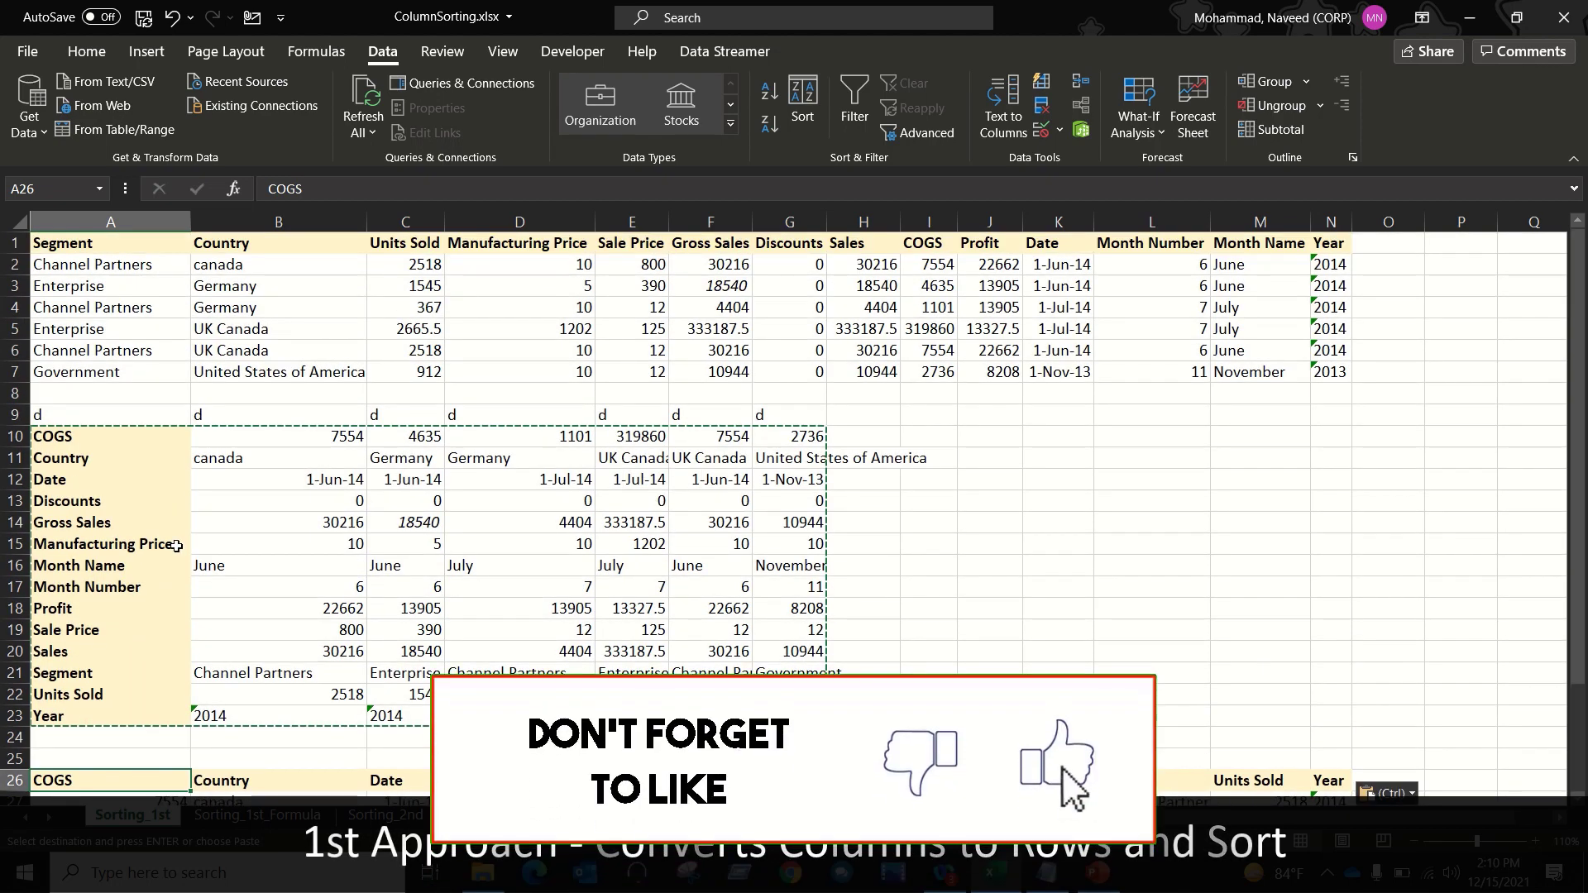
{"action": "scroll", "coordinate": [176, 546], "scroll_direction": "down", "scroll_amount": 2}
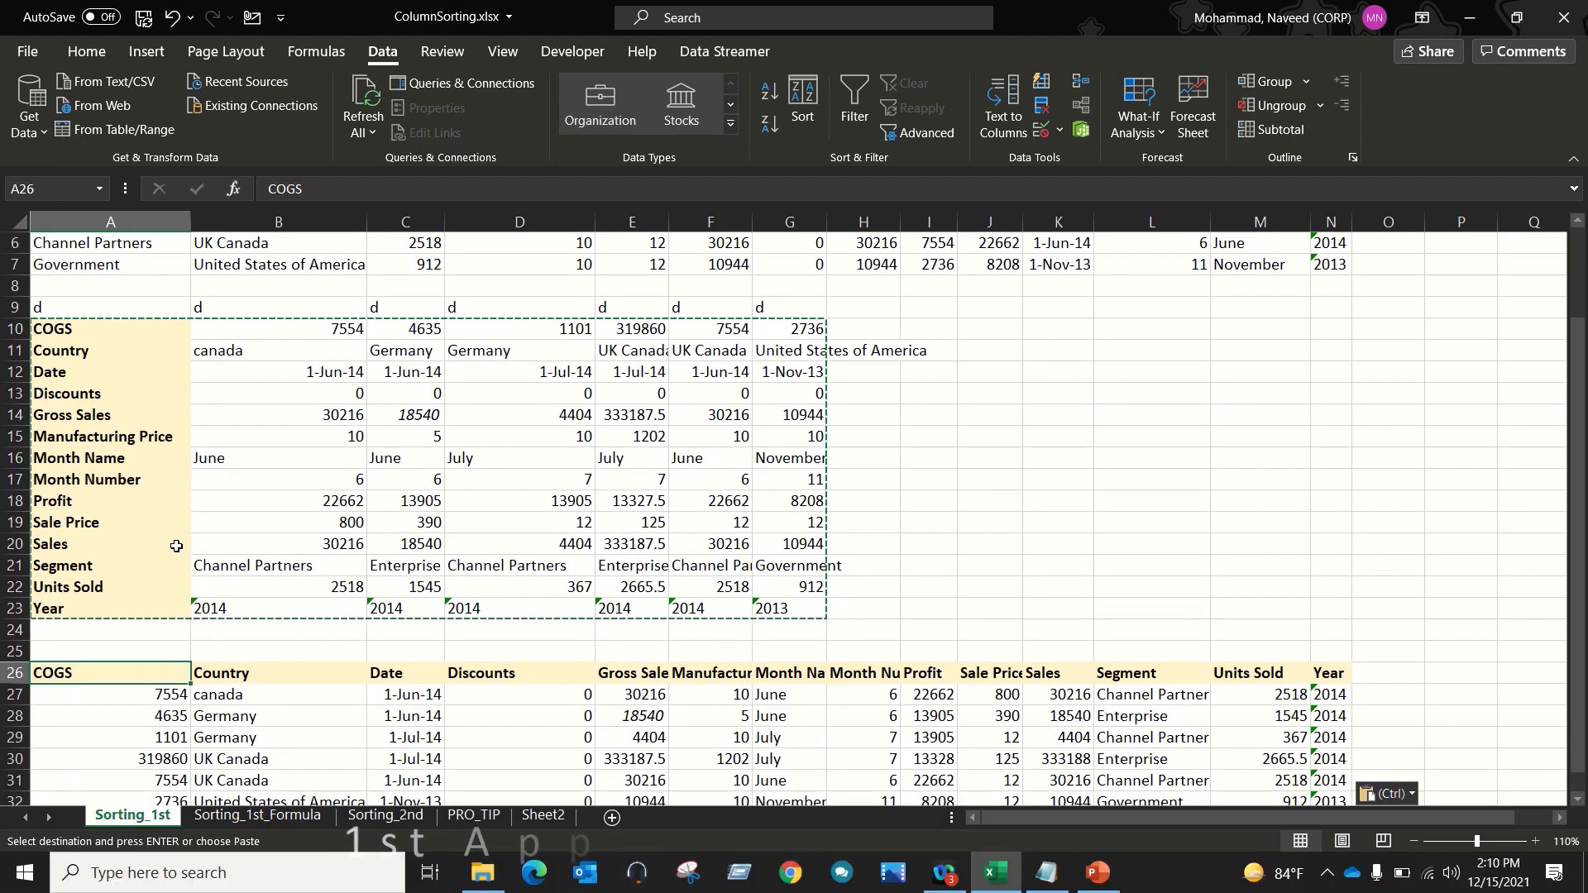
{"action": "scroll", "coordinate": [176, 546], "scroll_direction": "up", "scroll_amount": 2}
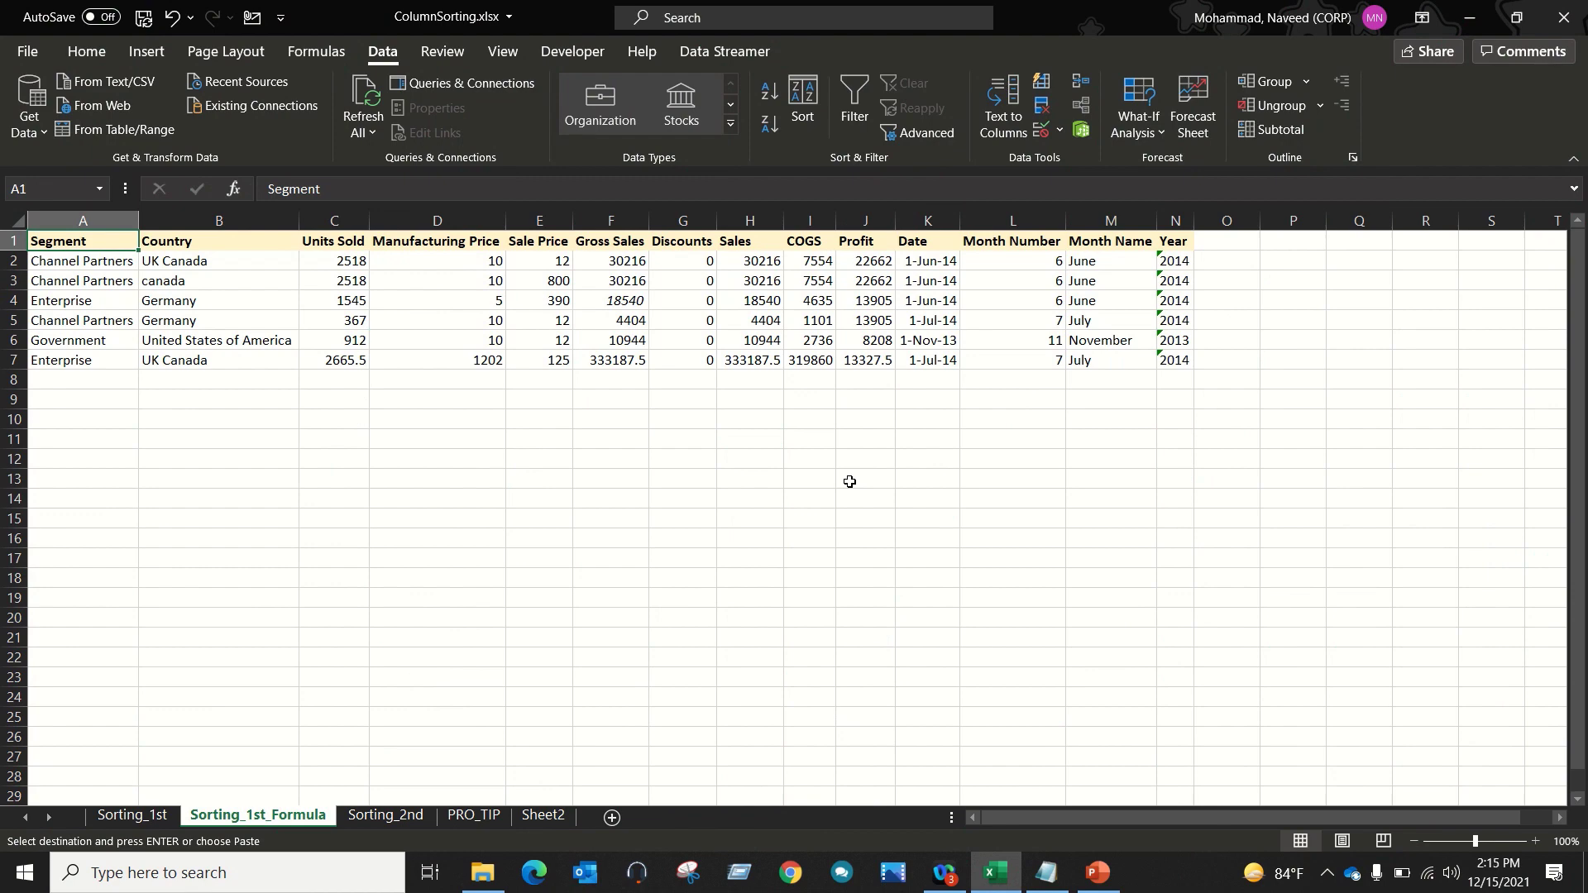
Step: On the Sorting_1st_Formula sheet, enter =TRANSPOSE(A1:N7) in cell A10 to transpose the whole table
{"action": "key", "text": "ctrl+Page_Up"}
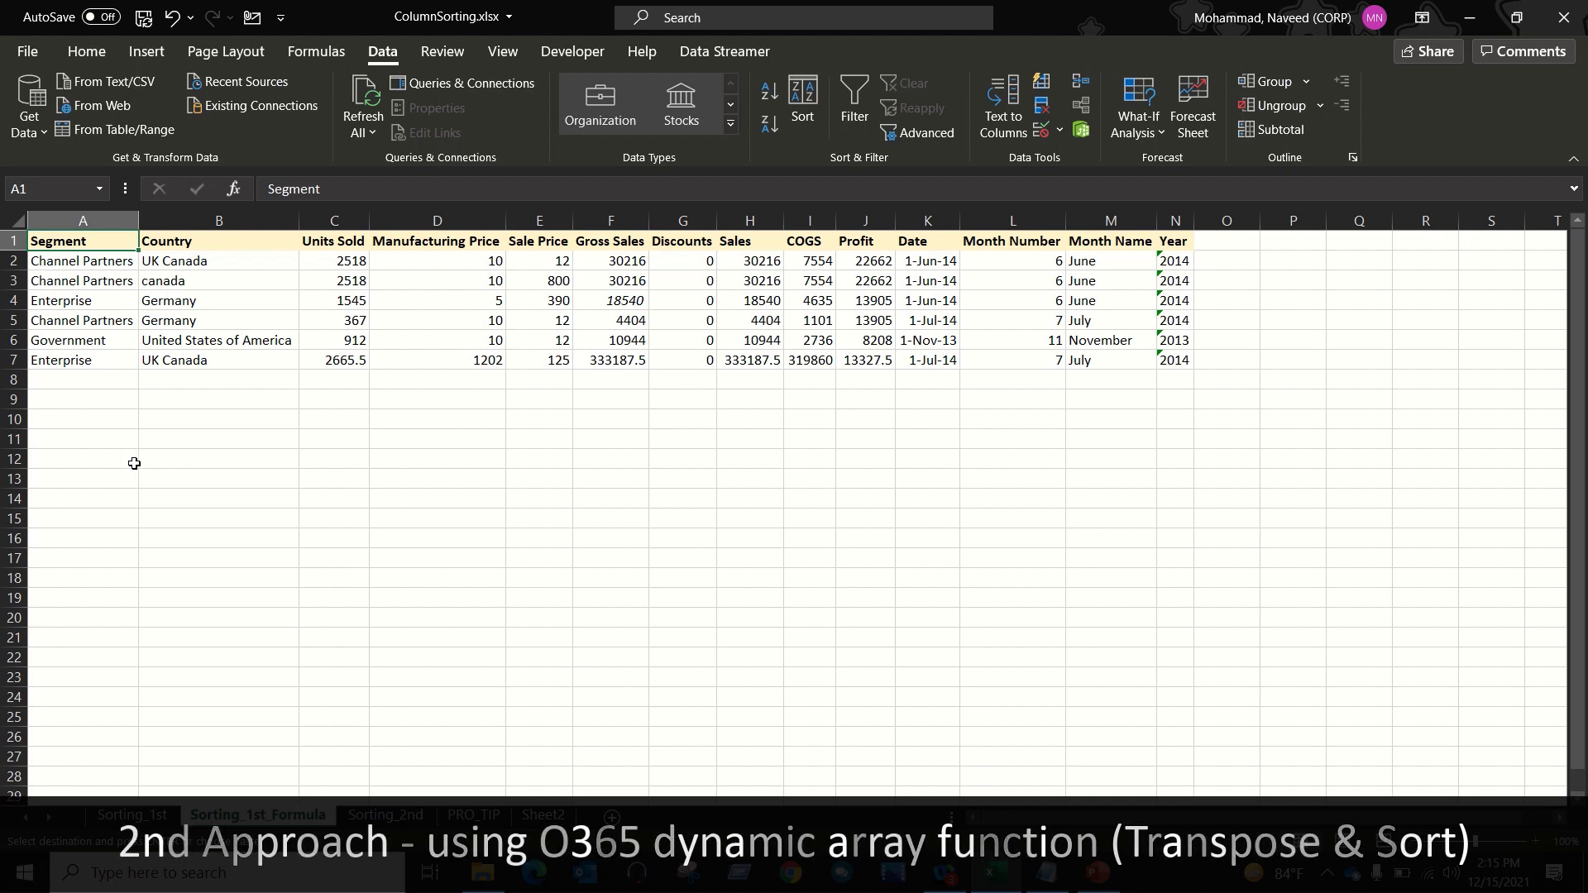
{"action": "left_click", "coordinate": [100, 422]}
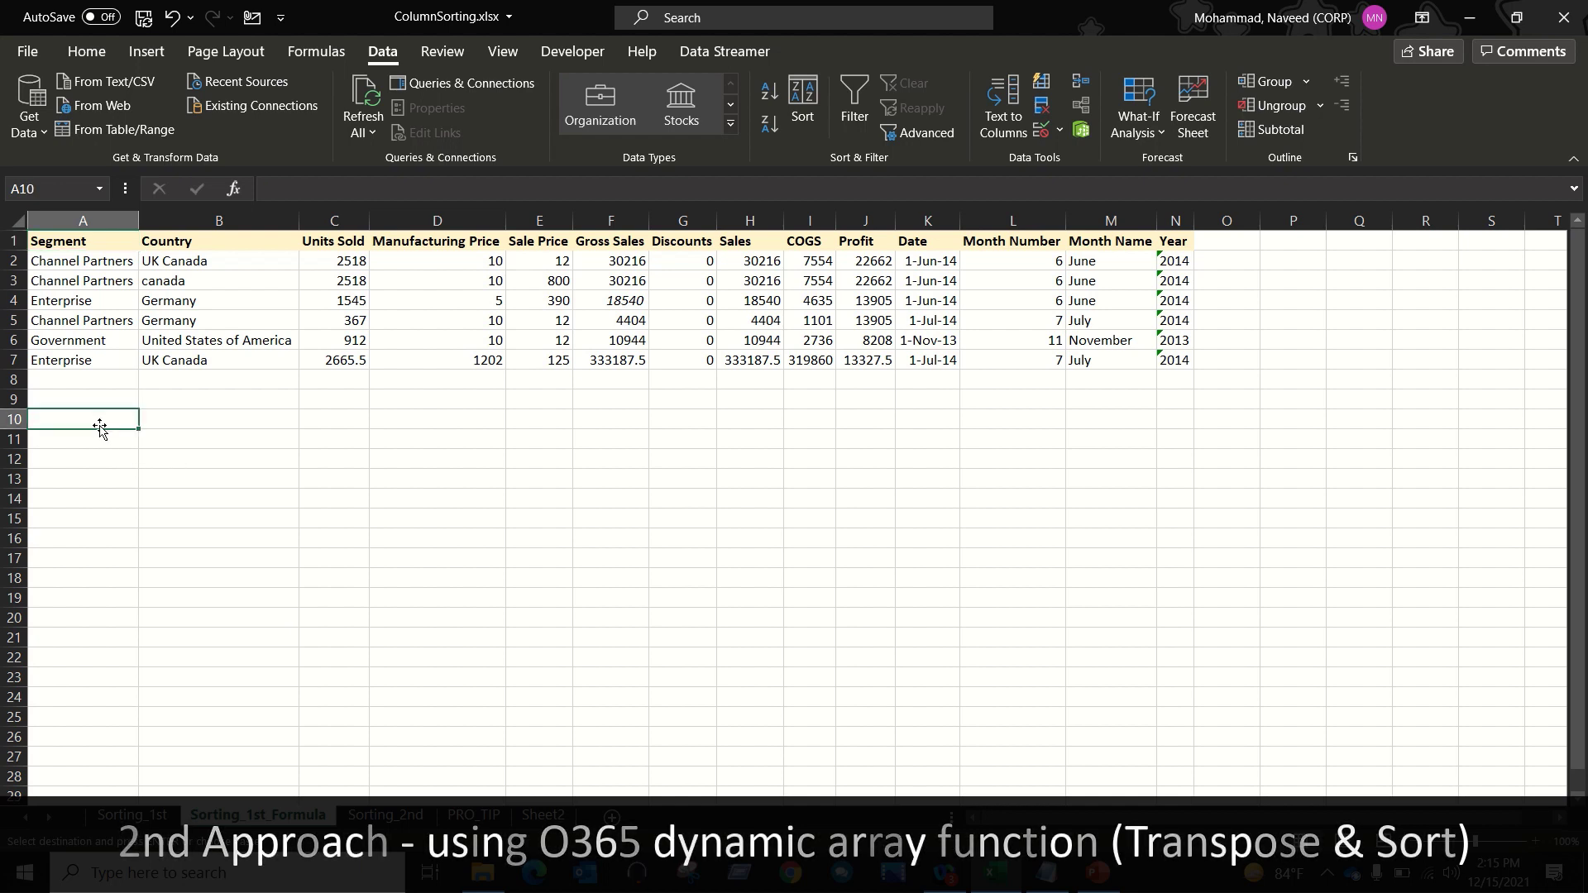
{"action": "type", "text": "=tran"}
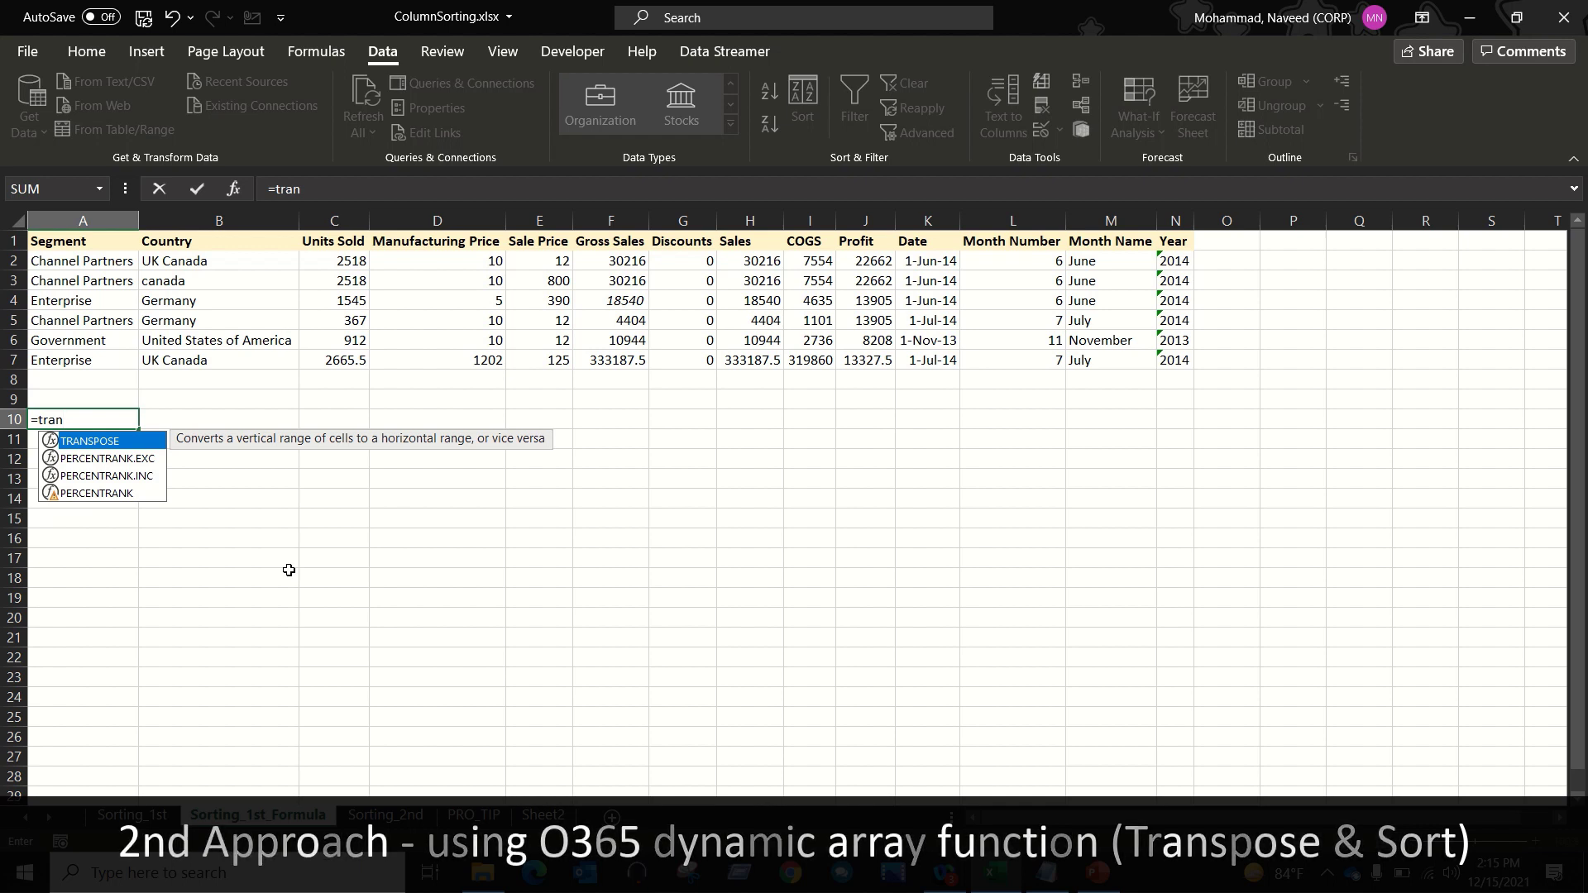
{"action": "key", "text": "Tab"}
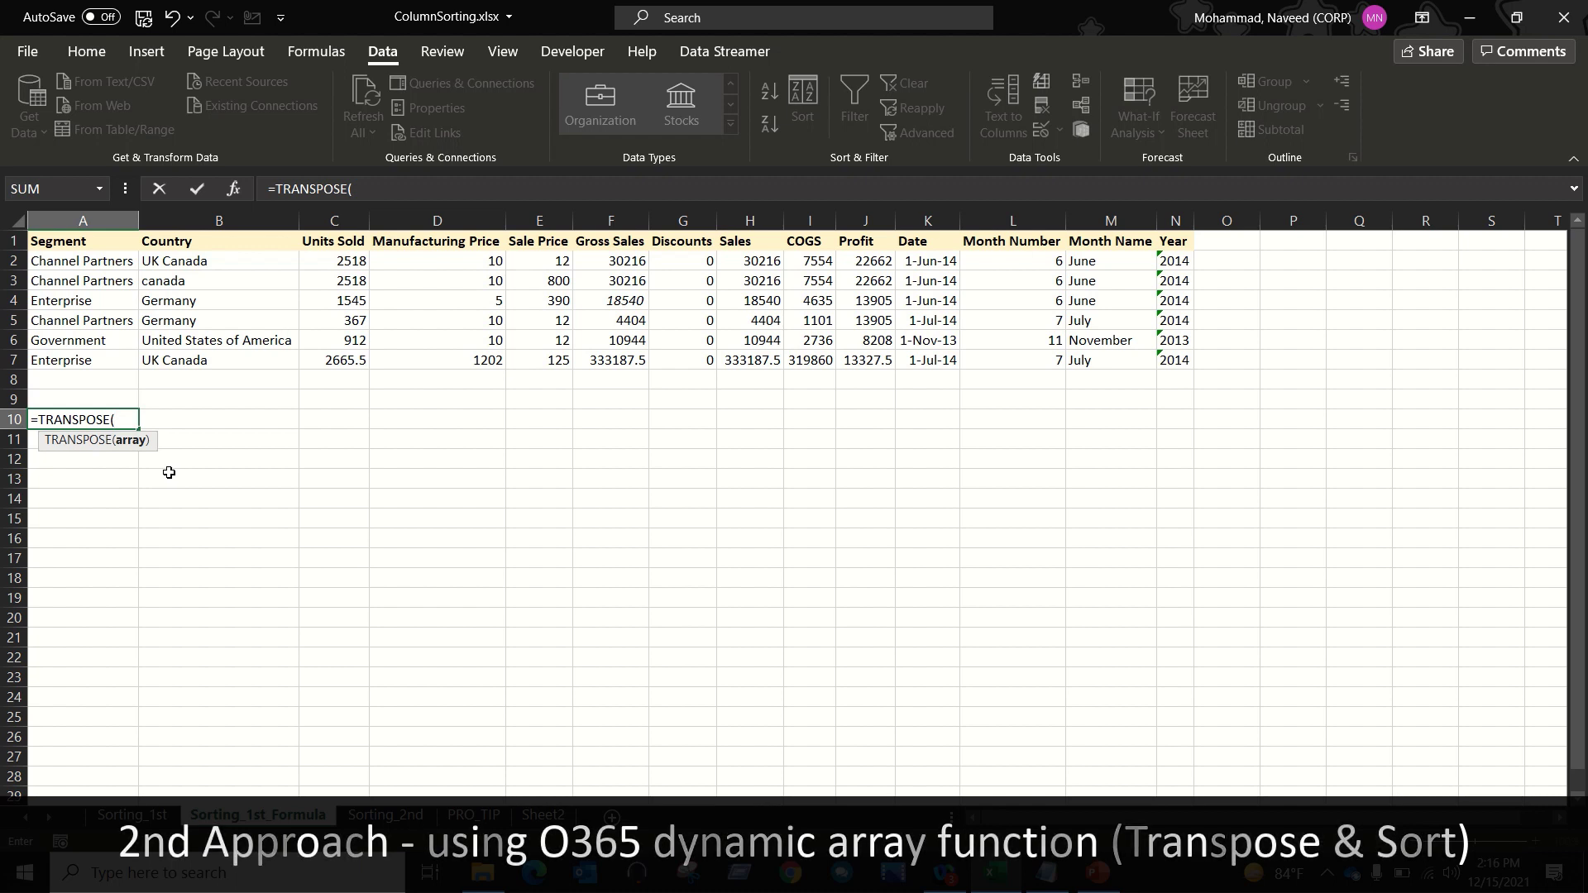
{"action": "left_click", "coordinate": [108, 243]}
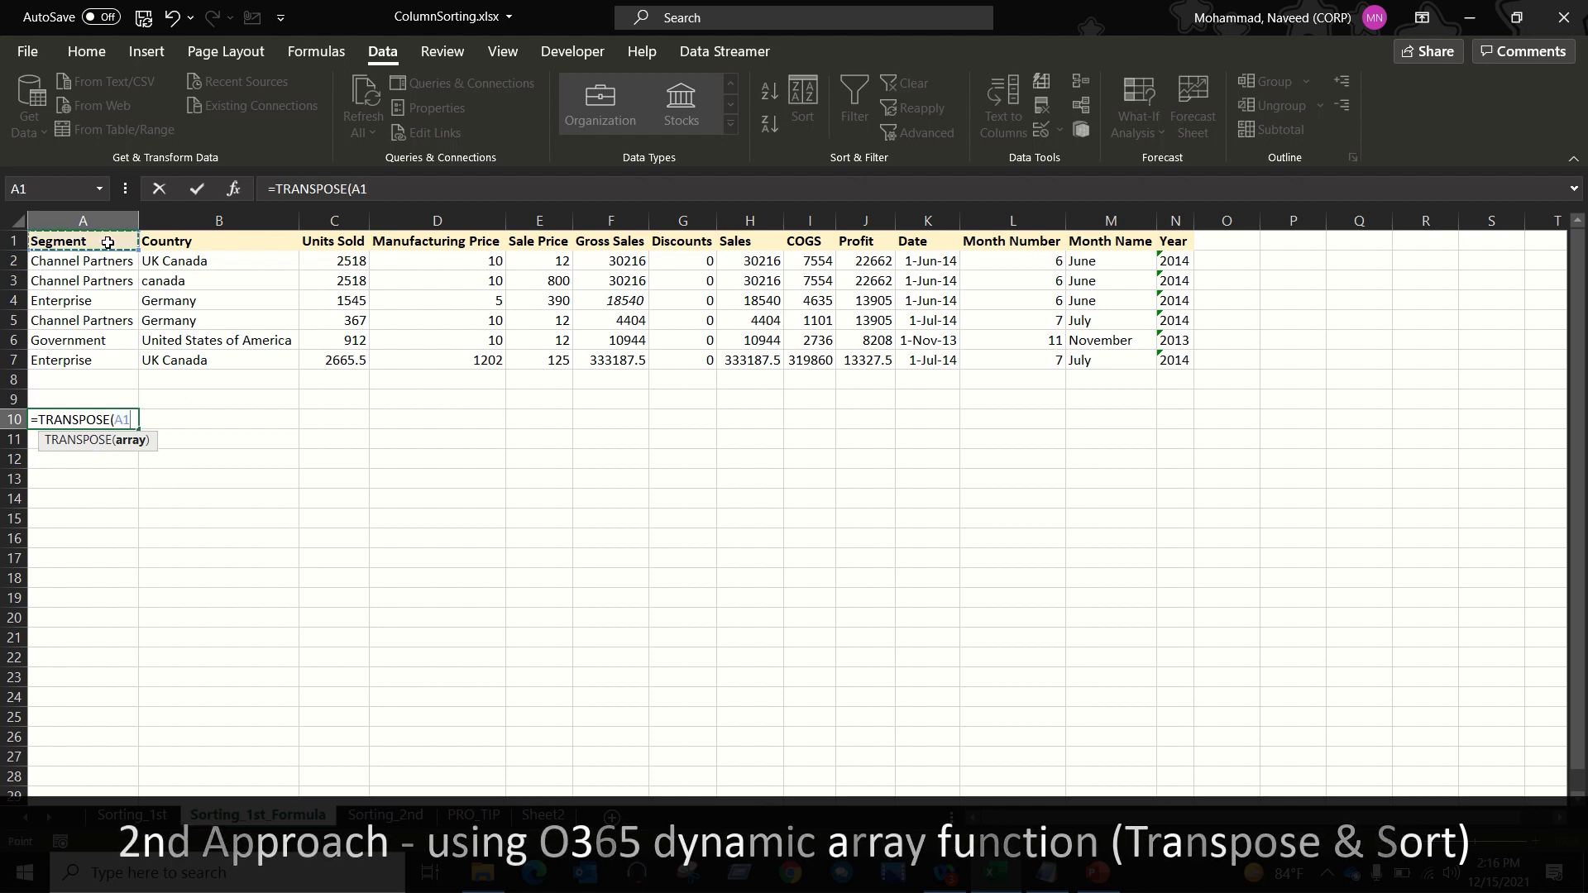
{"action": "key", "text": "ctrl+shift+Right"}
{"action": "key", "text": "shift+Down"}
{"action": "key", "text": "shift+Down"}
{"action": "key", "text": "shift+Down"}
{"action": "key", "text": "shift+Down"}
{"action": "key", "text": "shift+Down"}
{"action": "key", "text": "shift+Down"}
{"action": "key", "text": "shift+Down"}
{"action": "key", "text": "shift+Up"}
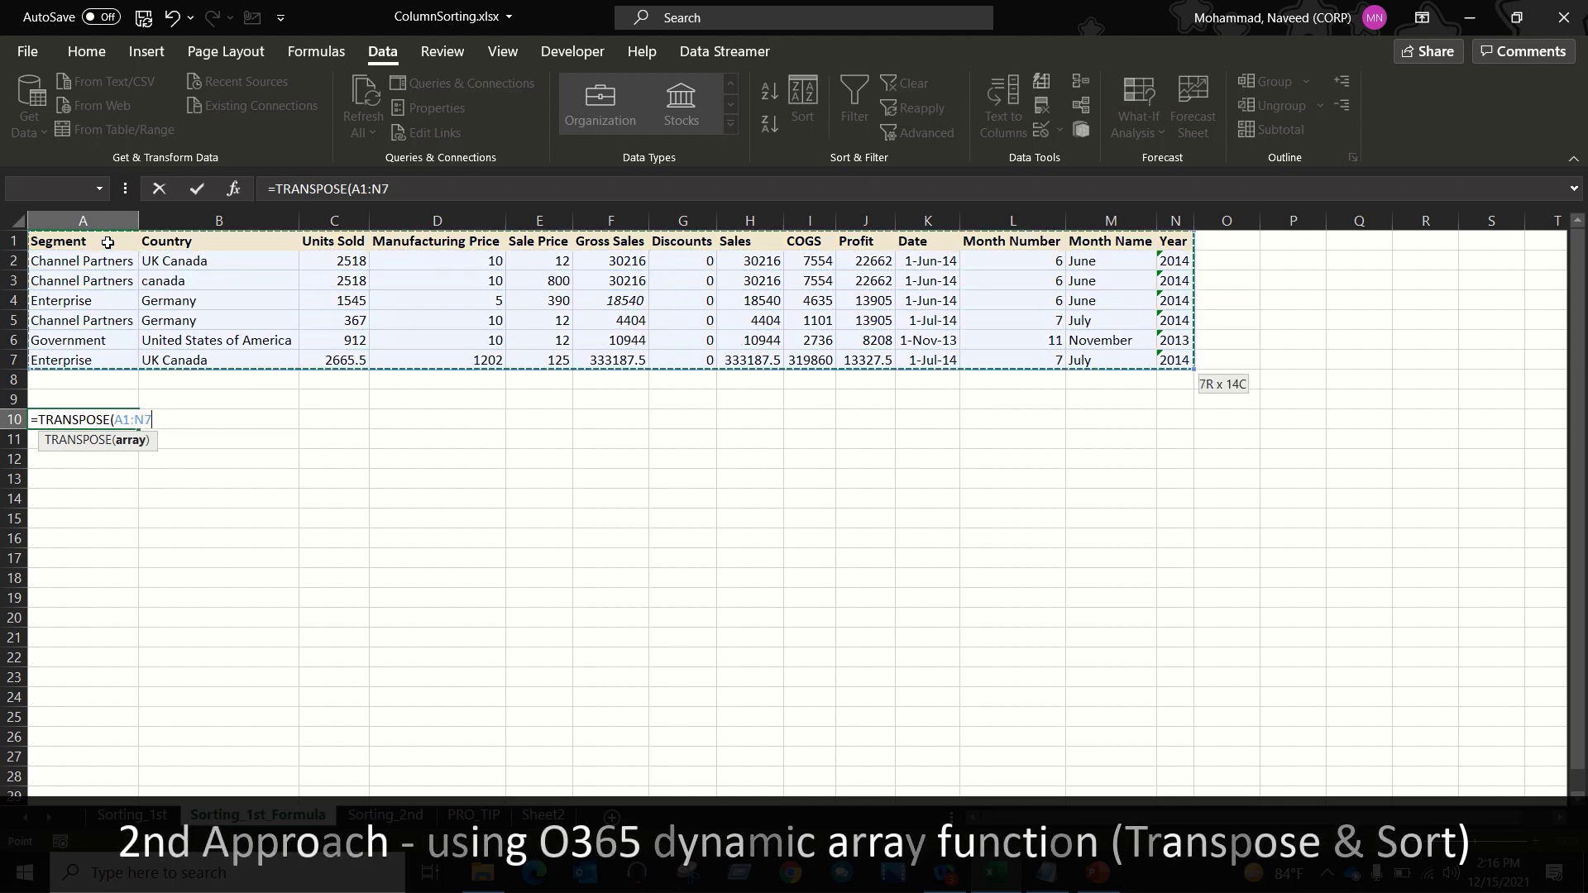
{"action": "type", "text": ")"}
{"action": "key", "text": "Return"}
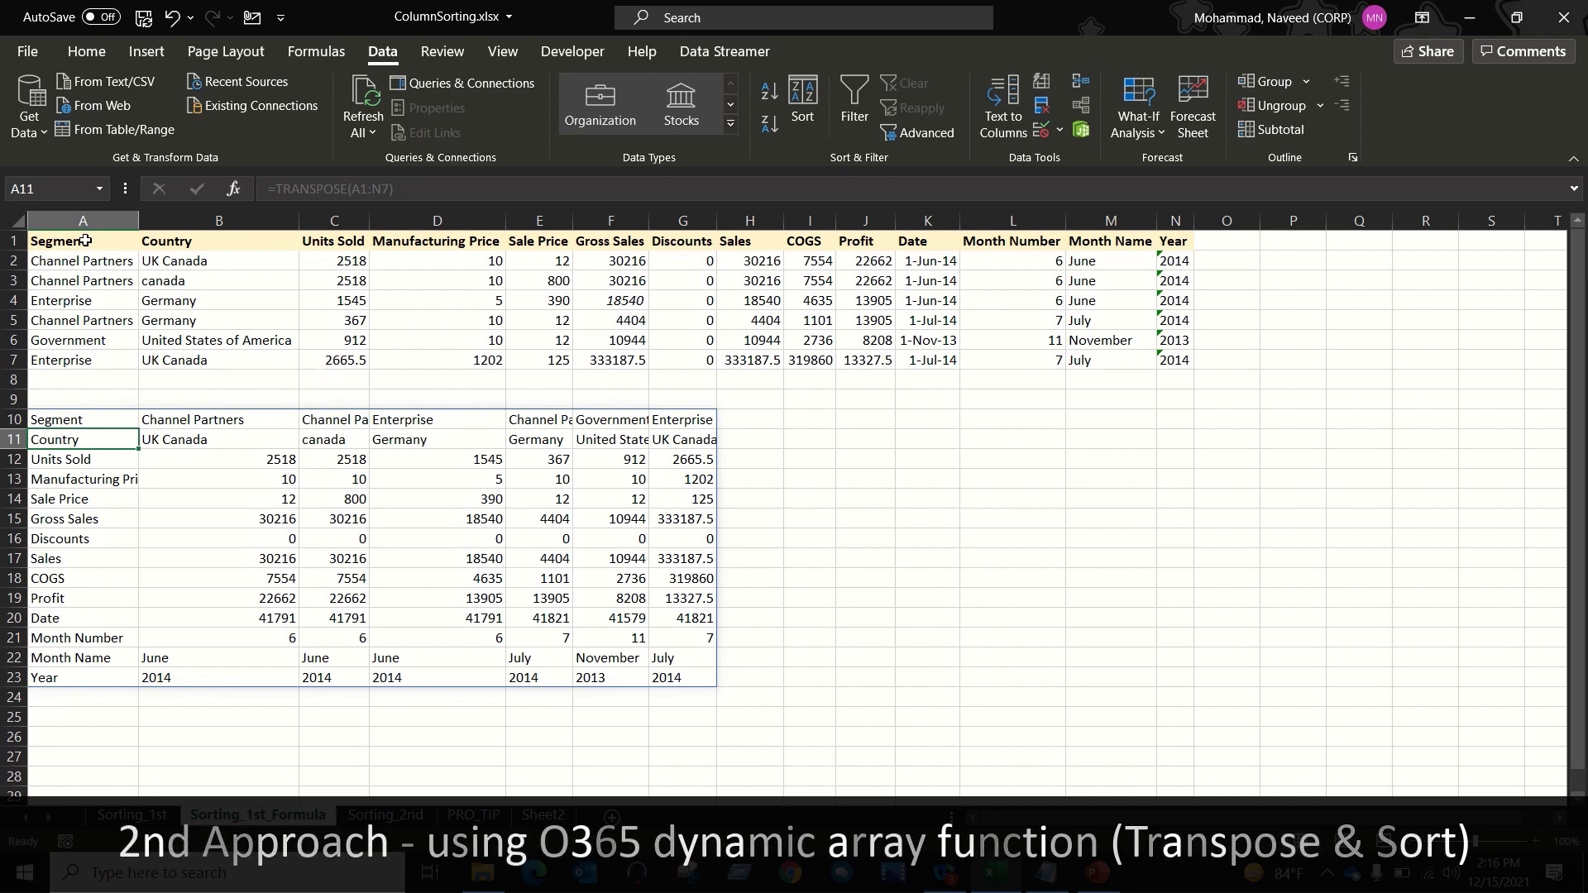
Step: Compare the table's header row with the transposed field names in A10:A23
{"action": "left_click_drag", "start_coordinate": [80, 240], "coordinate": [289, 239]}
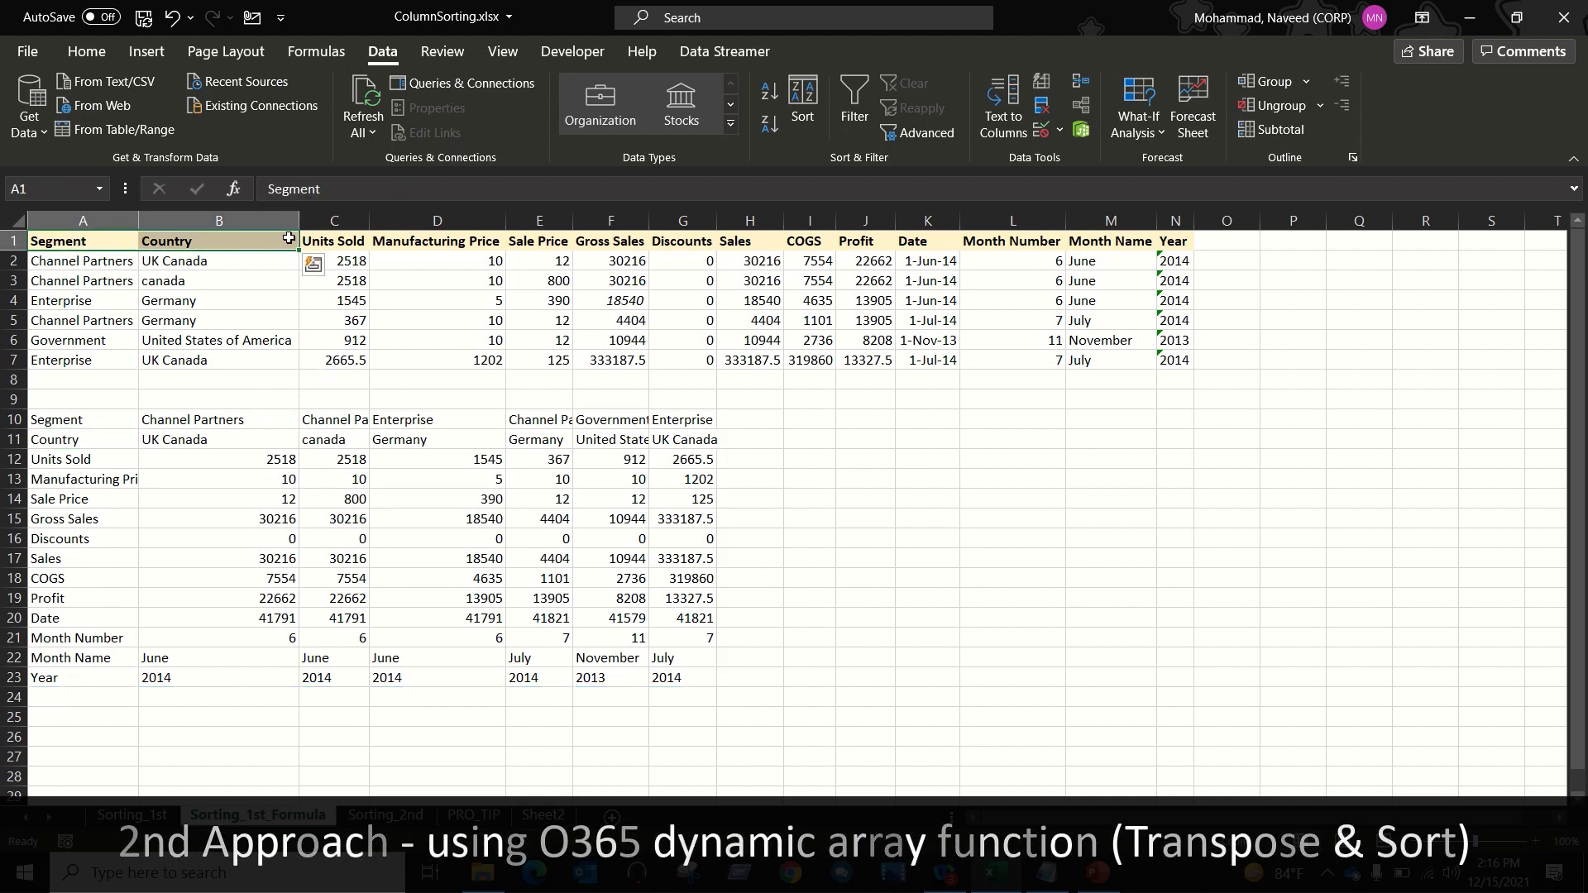
{"action": "left_click_drag", "start_coordinate": [89, 423], "coordinate": [79, 668]}
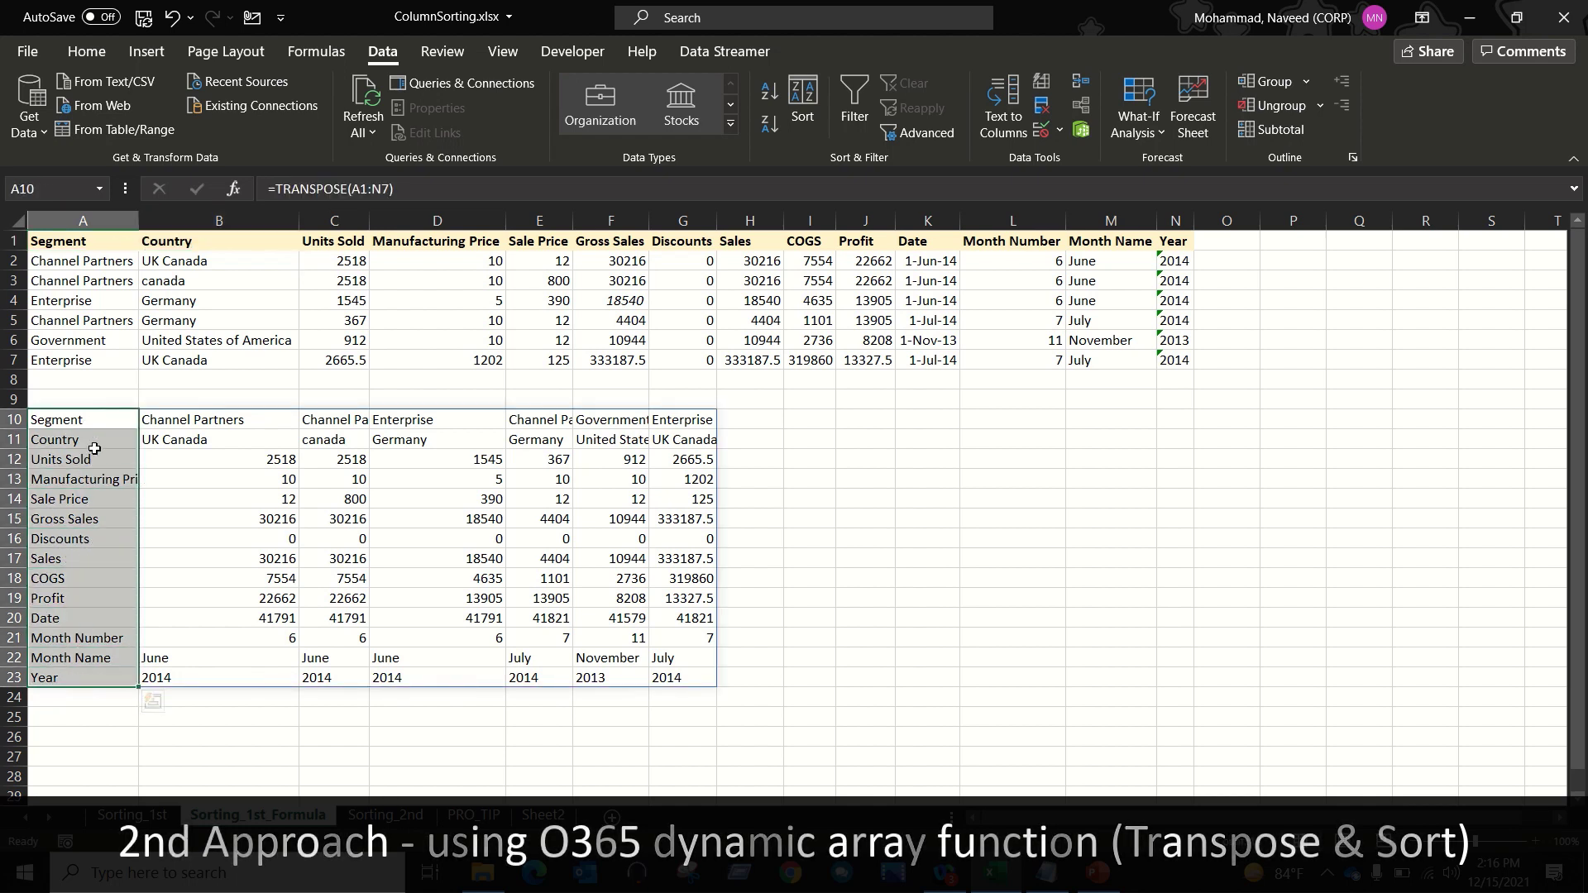
{"action": "left_click", "coordinate": [97, 422]}
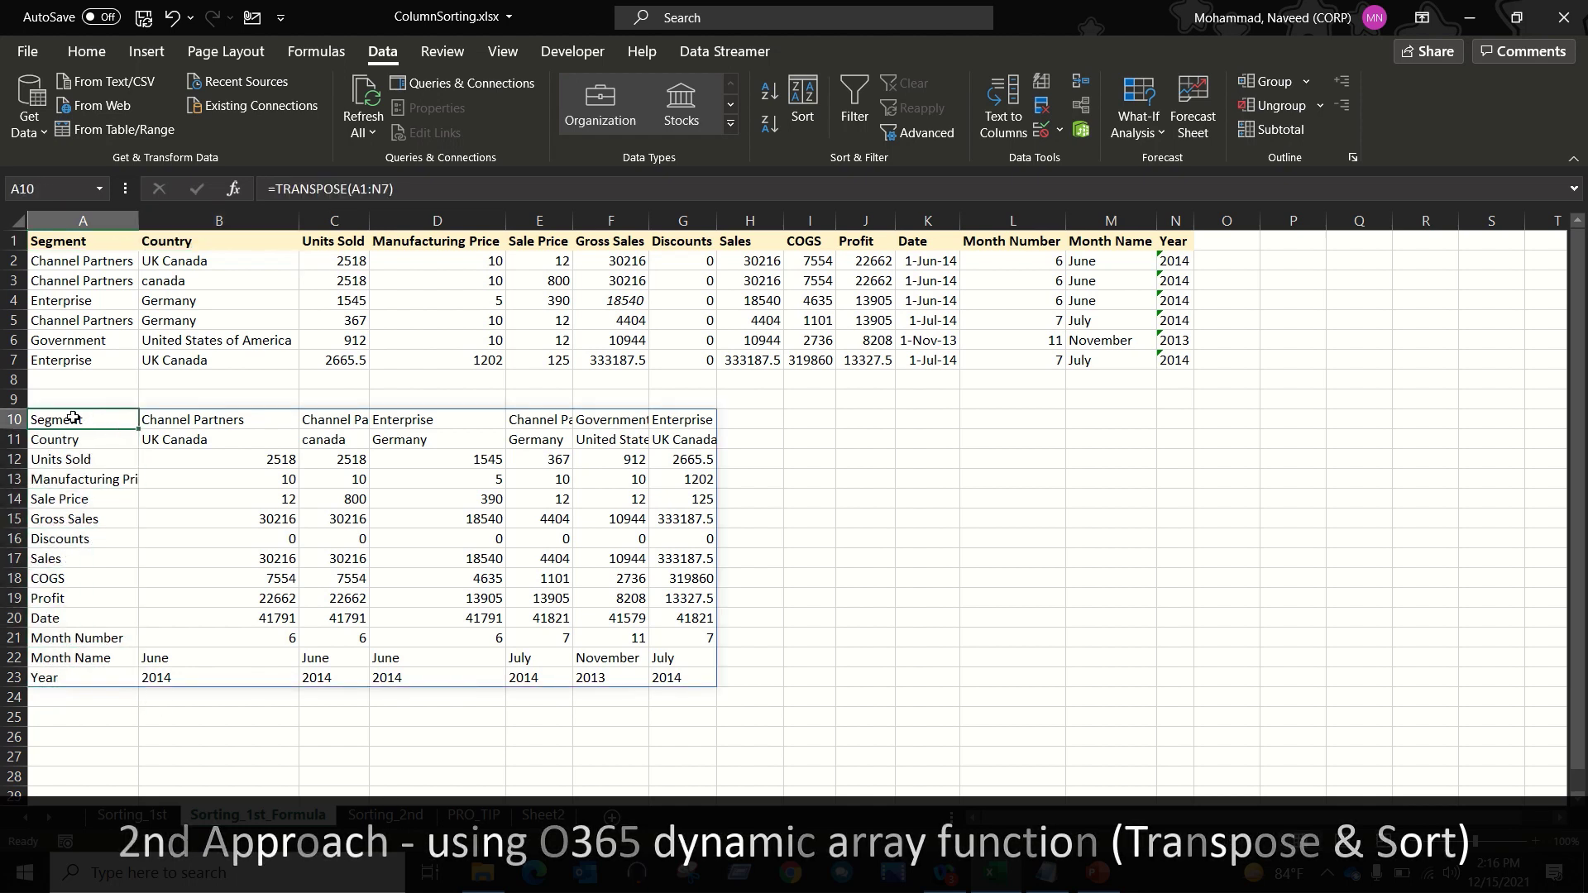
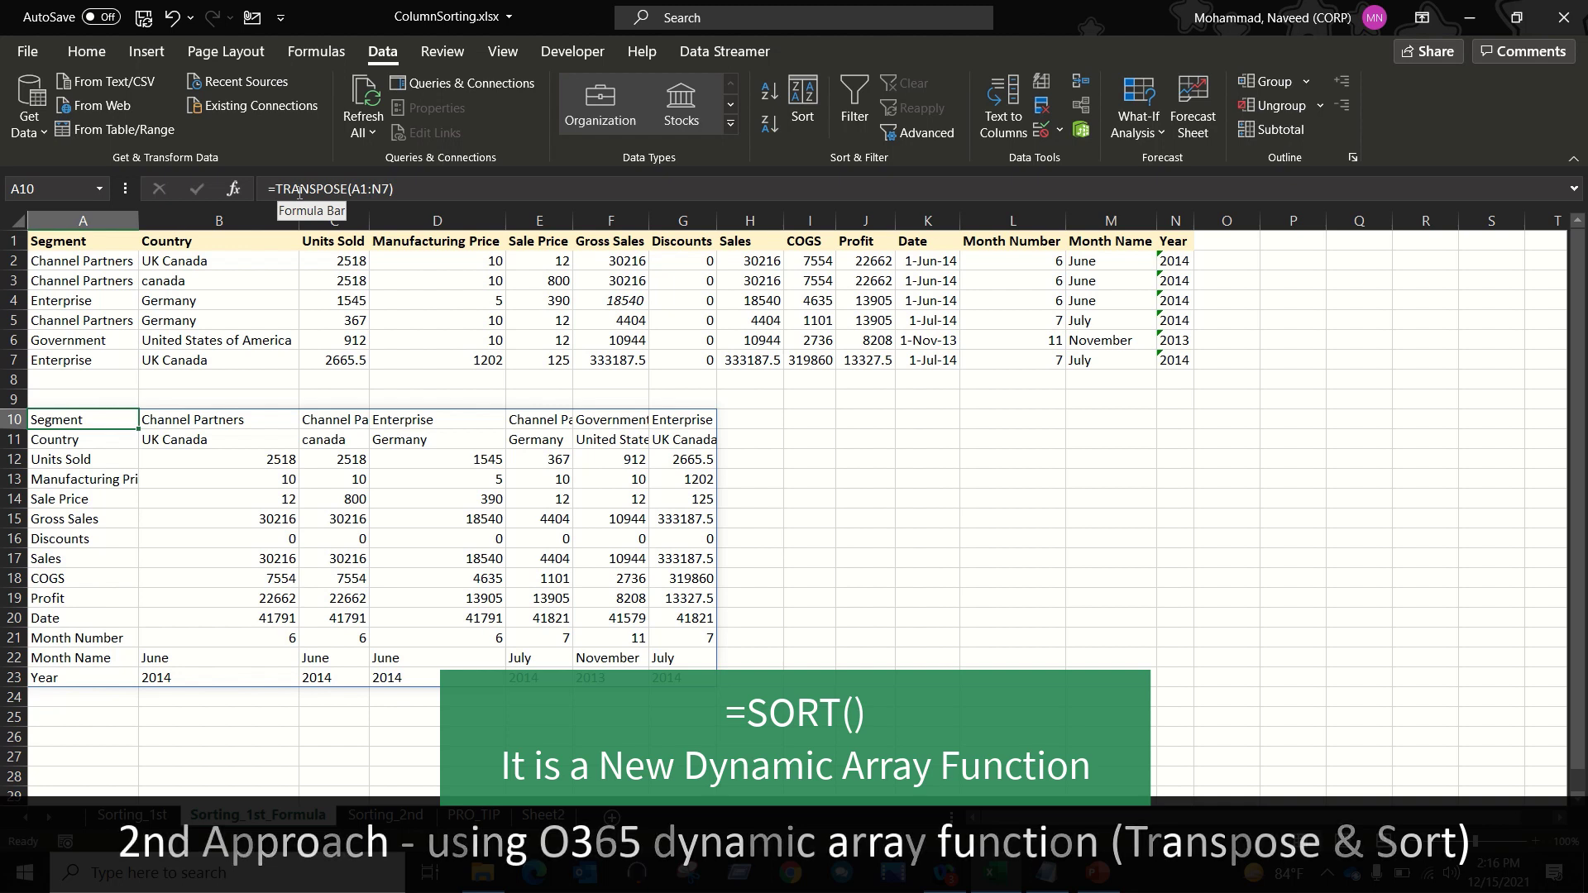
Step: Wrap the TRANSPOSE(A1:N7) formula in cell A10 in a SORT function with sort index 1
{"action": "left_click", "coordinate": [285, 190]}
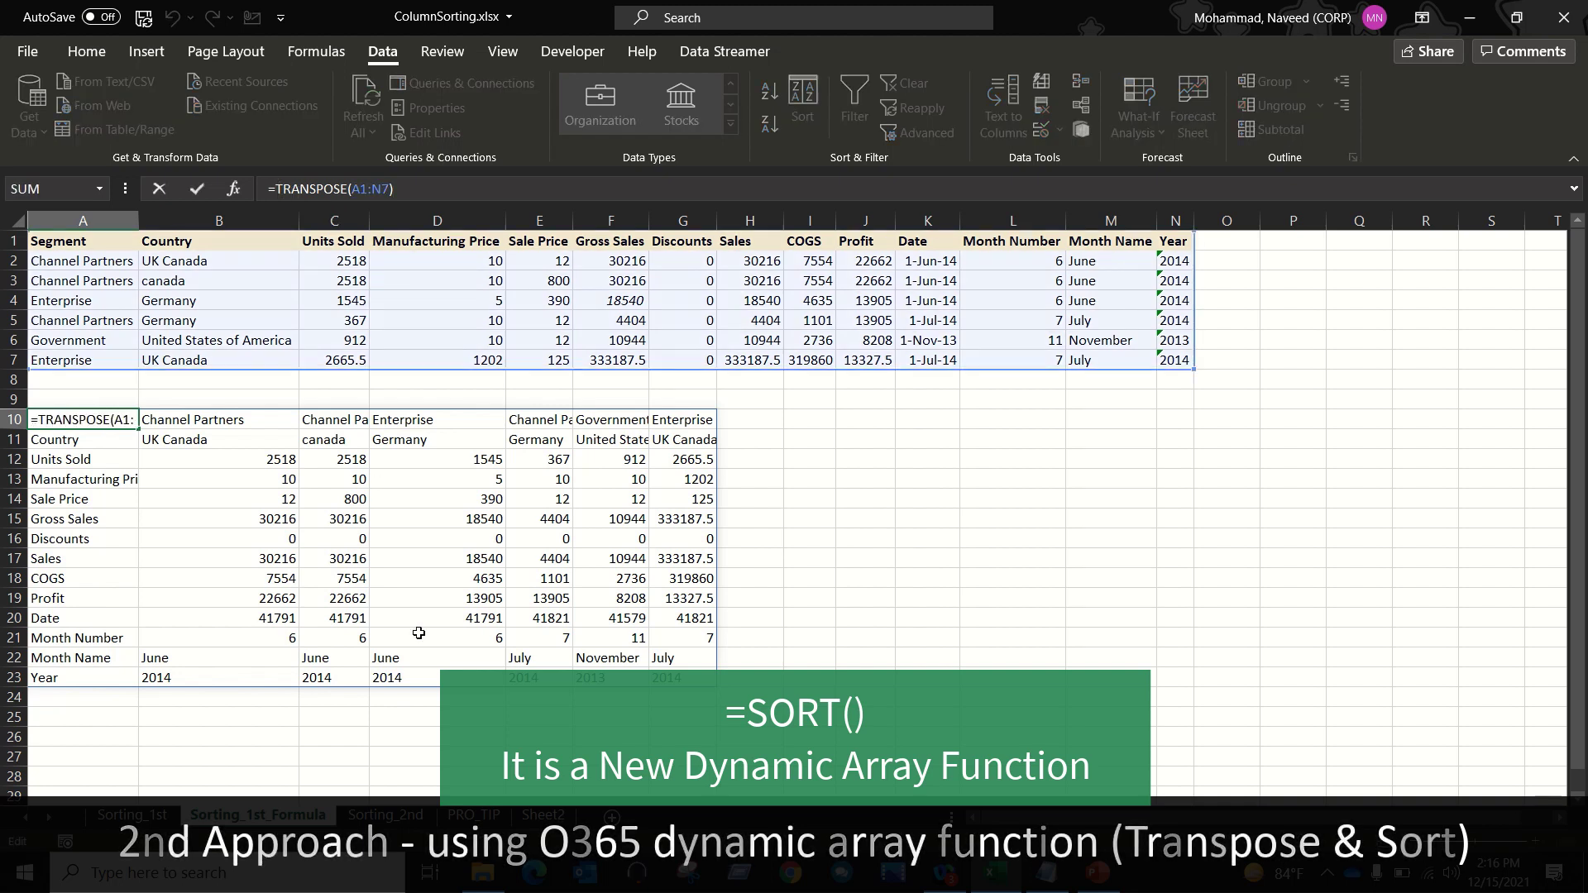
{"action": "type", "text": "Sort"}
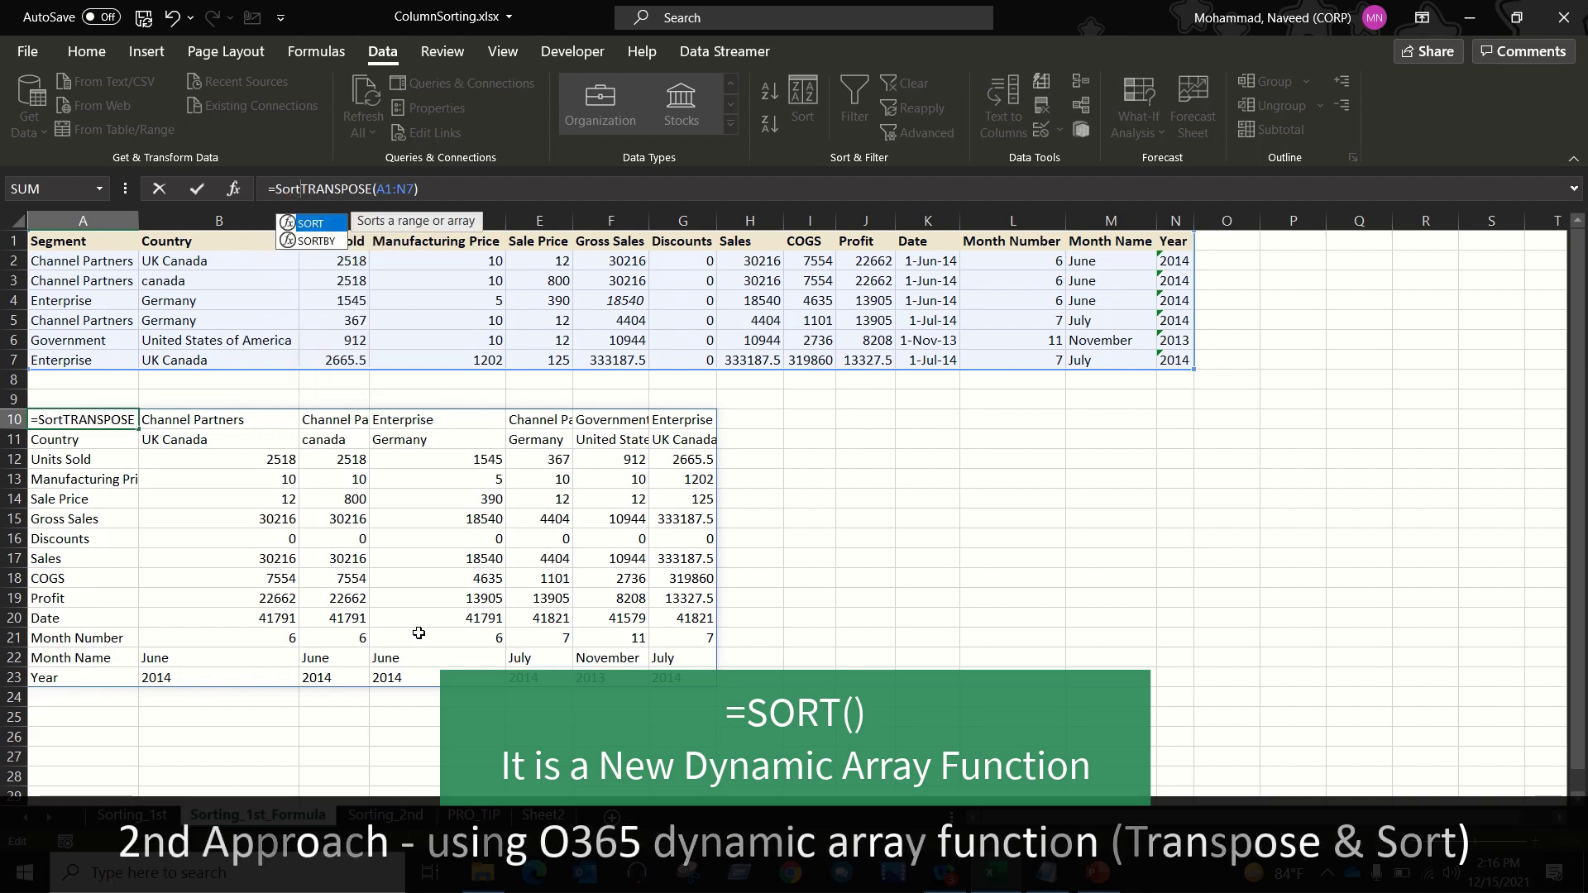
{"action": "type", "text": "("}
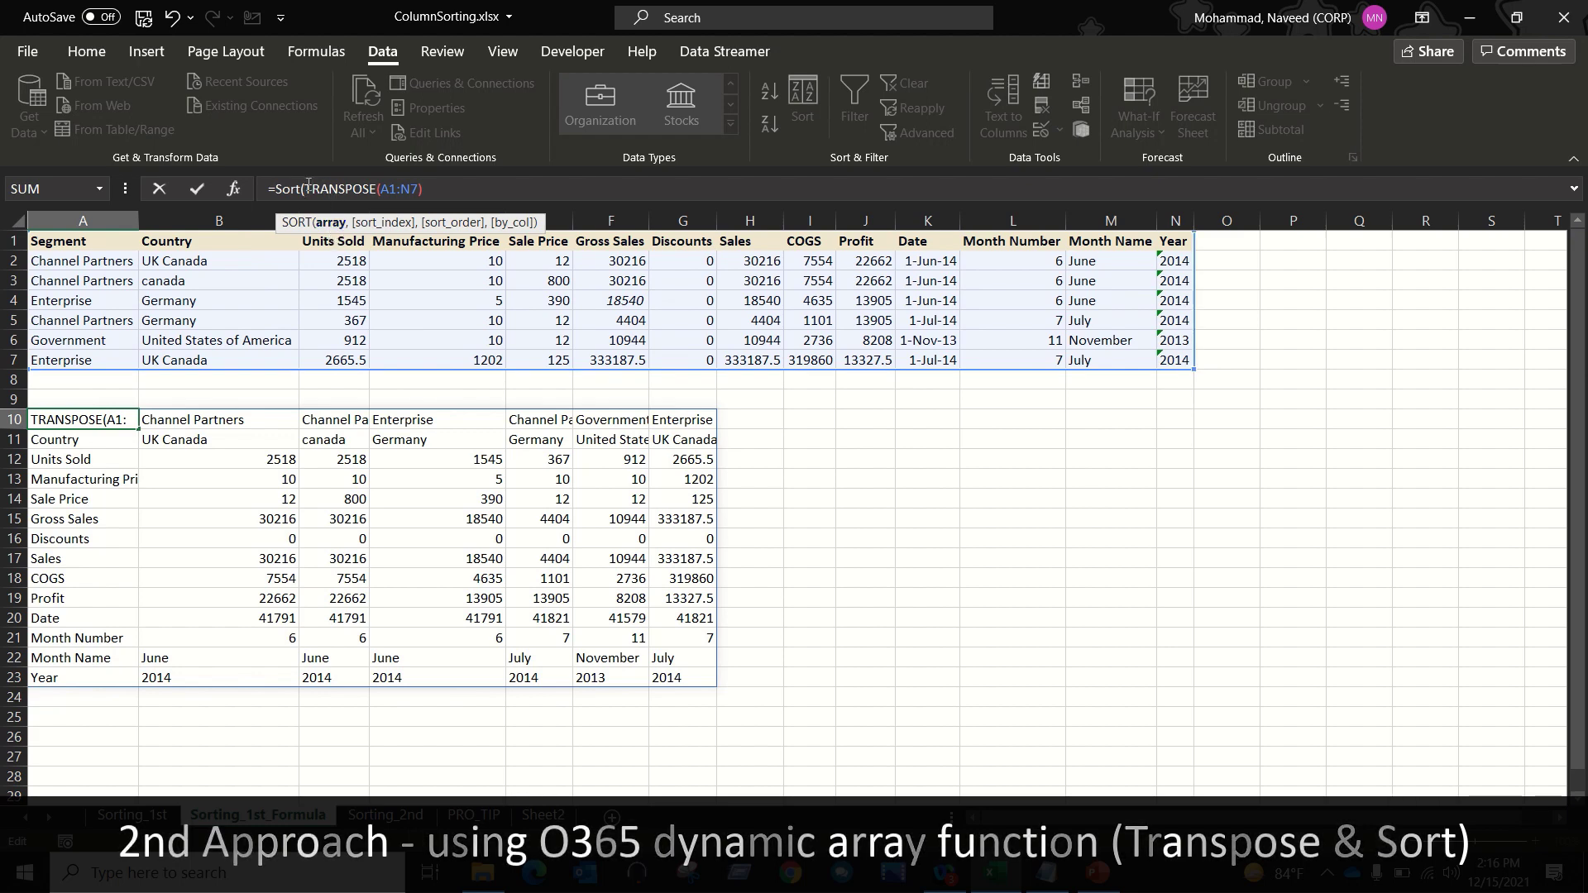
{"action": "left_click", "coordinate": [434, 187]}
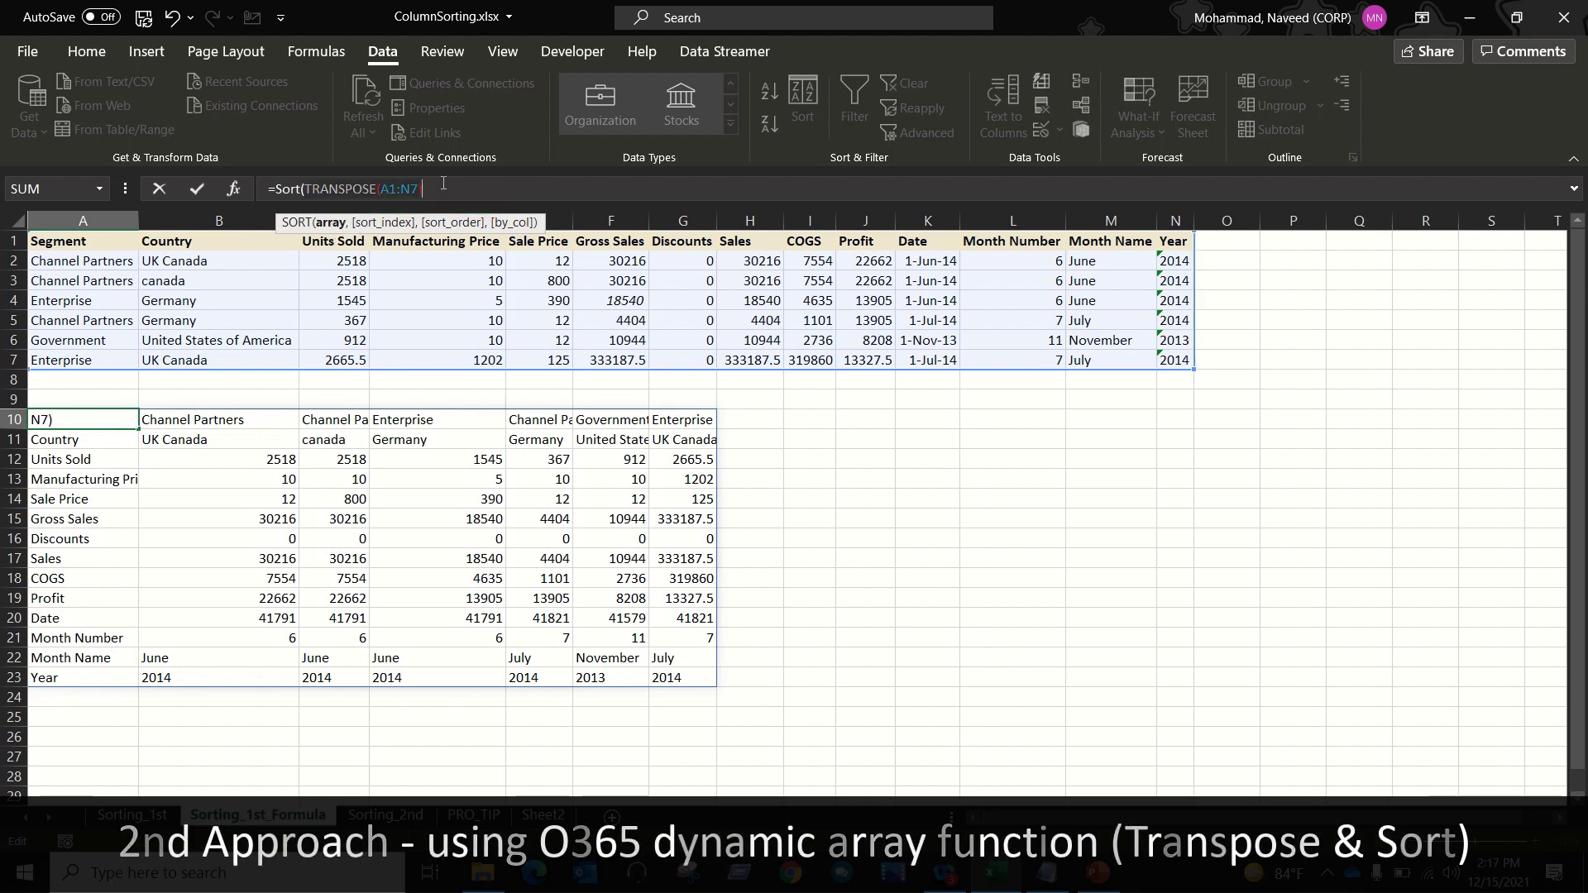
{"action": "type", "text": ",1"}
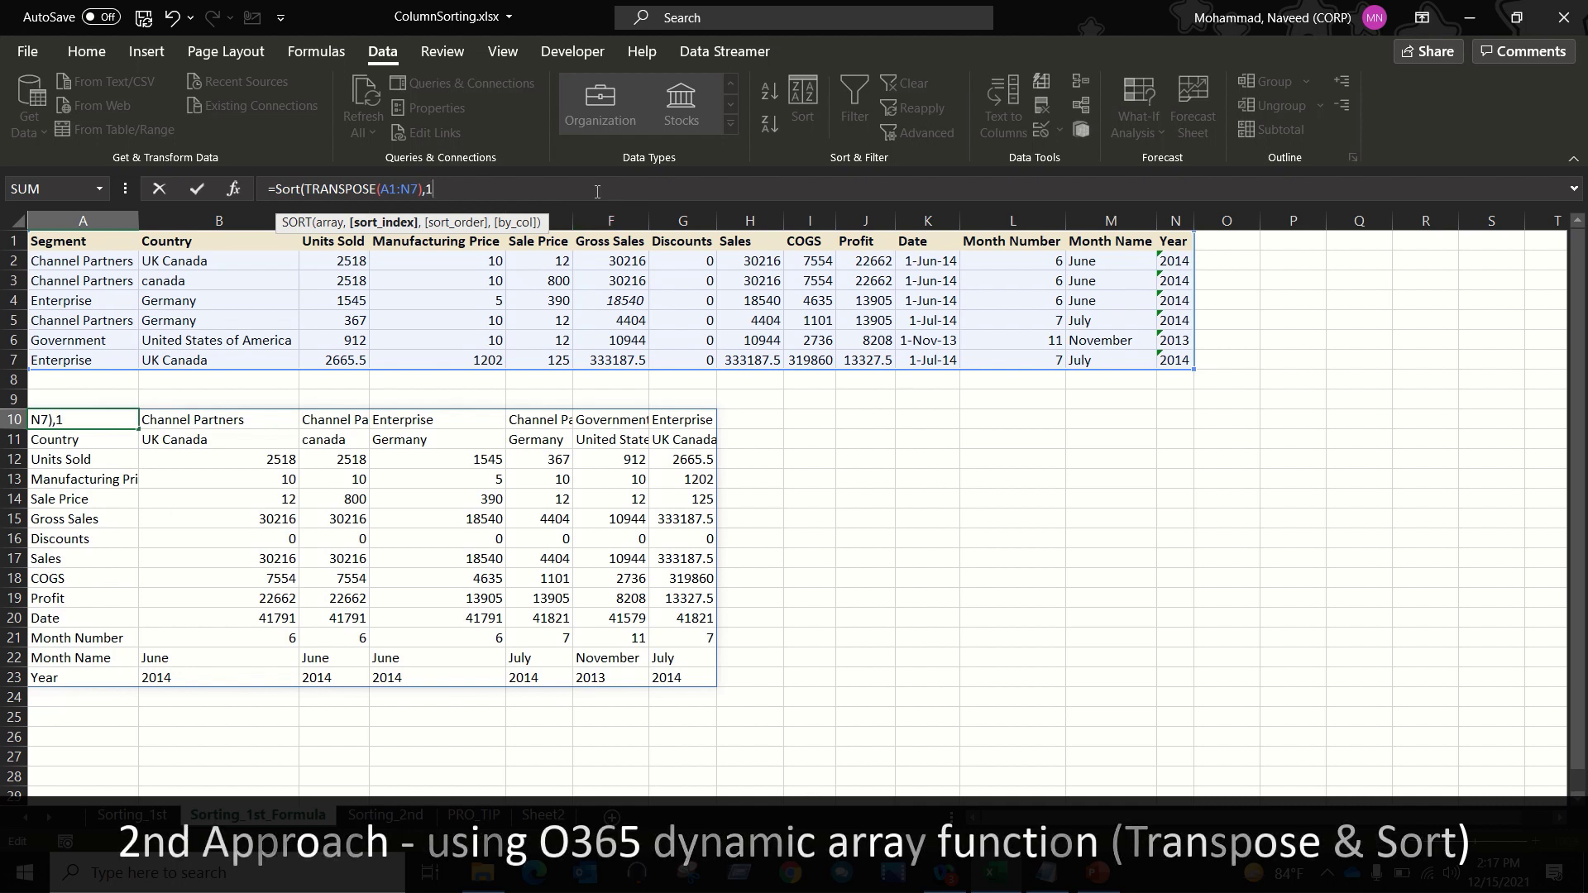
{"action": "type", "text": ","}
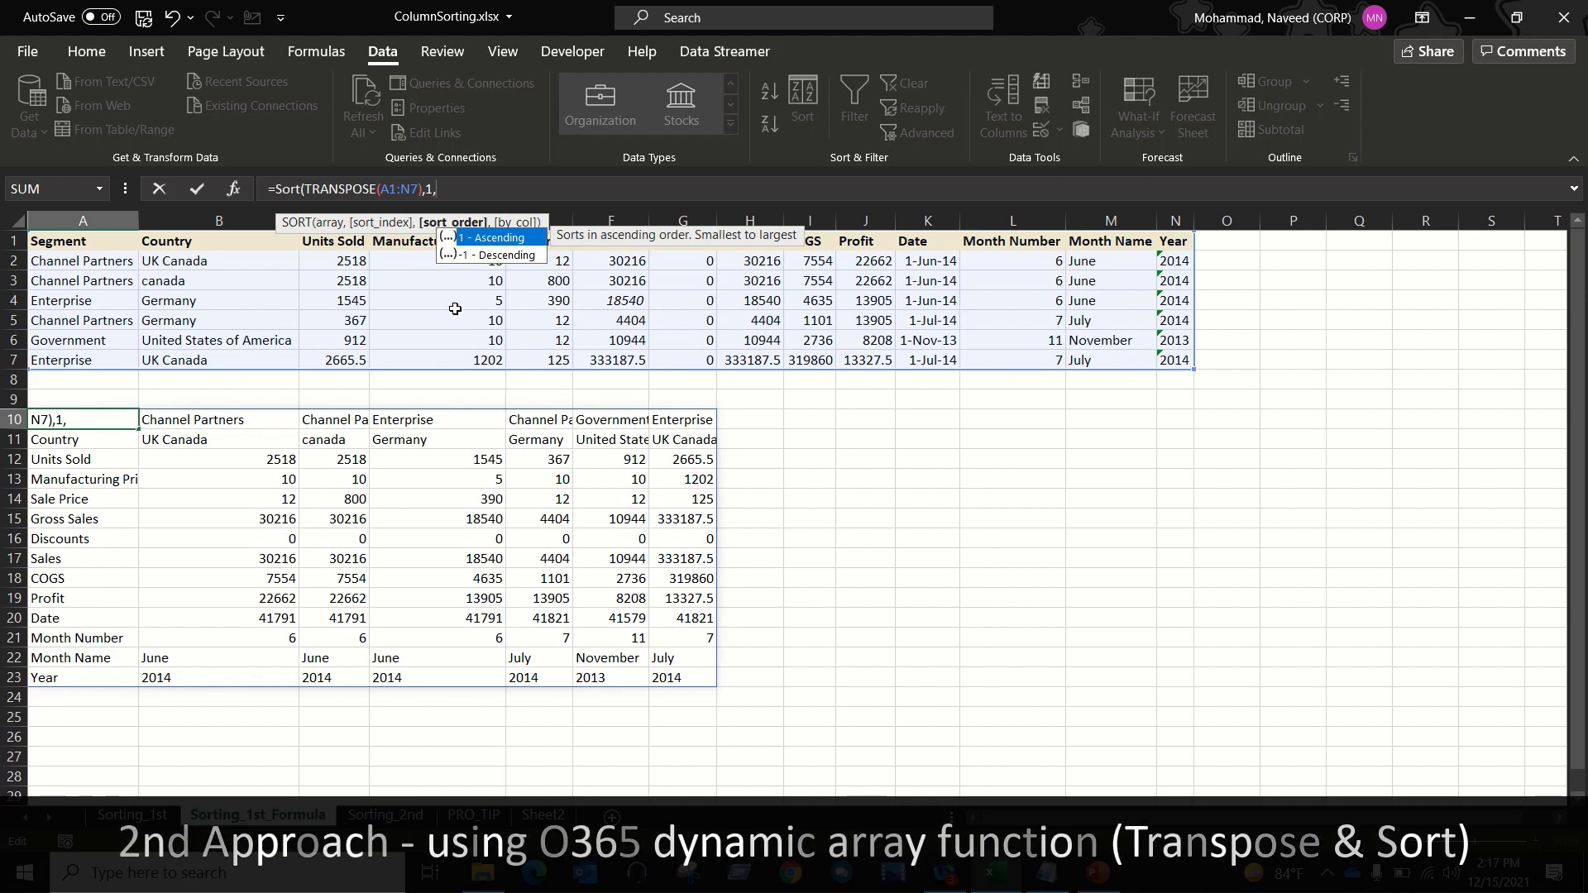
Step: Try ascending (1) and then descending (-1) as the sort order of the SORT formula in A10
{"action": "type", "text": "1"}
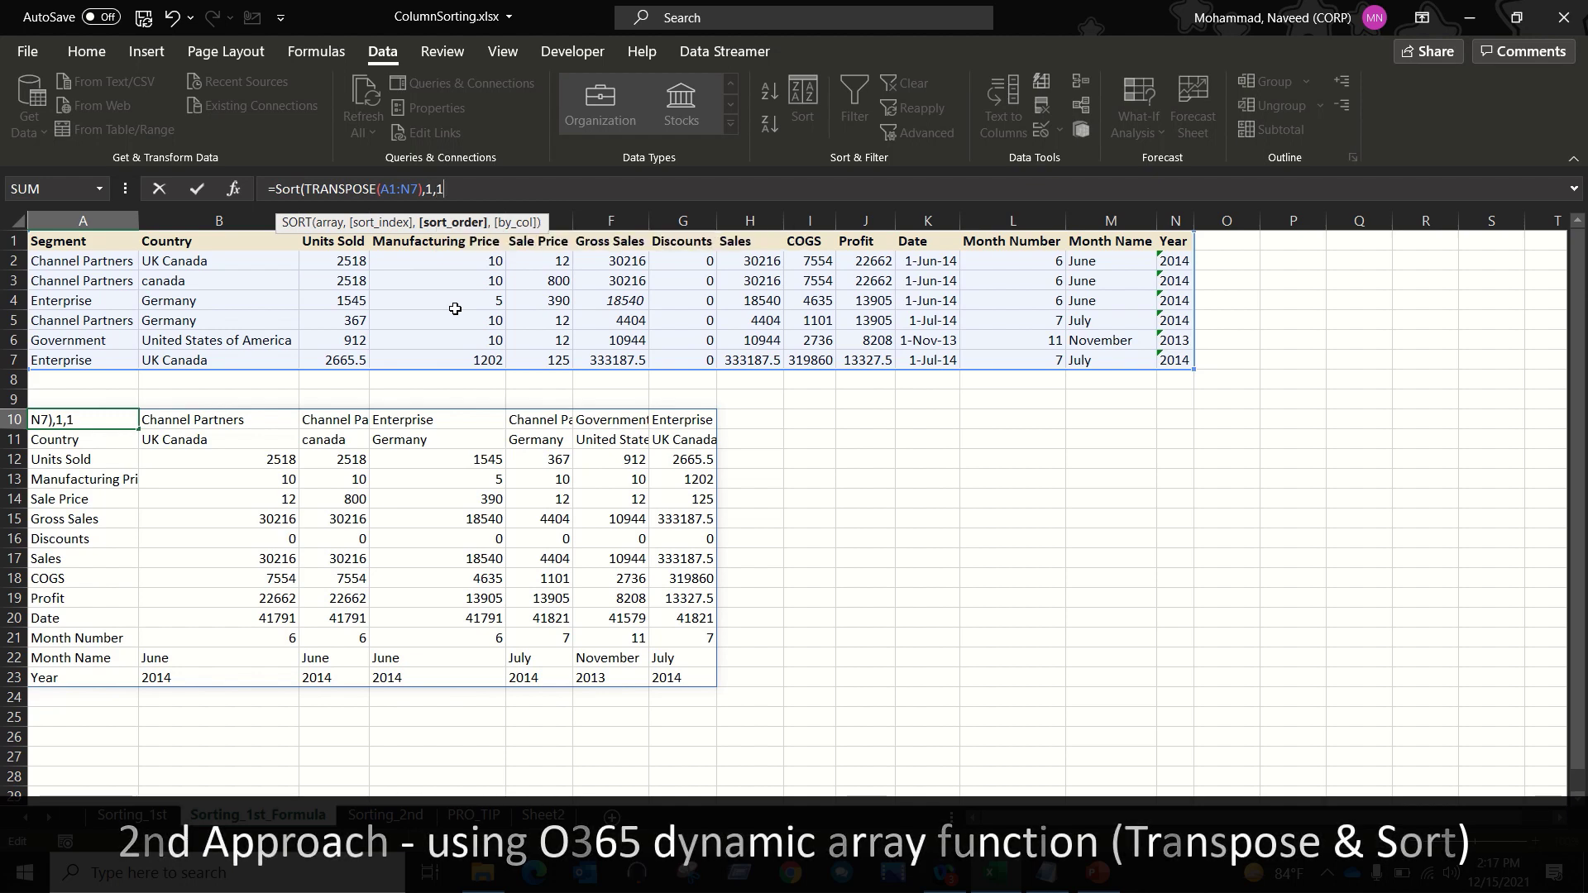
{"action": "type", "text": ")"}
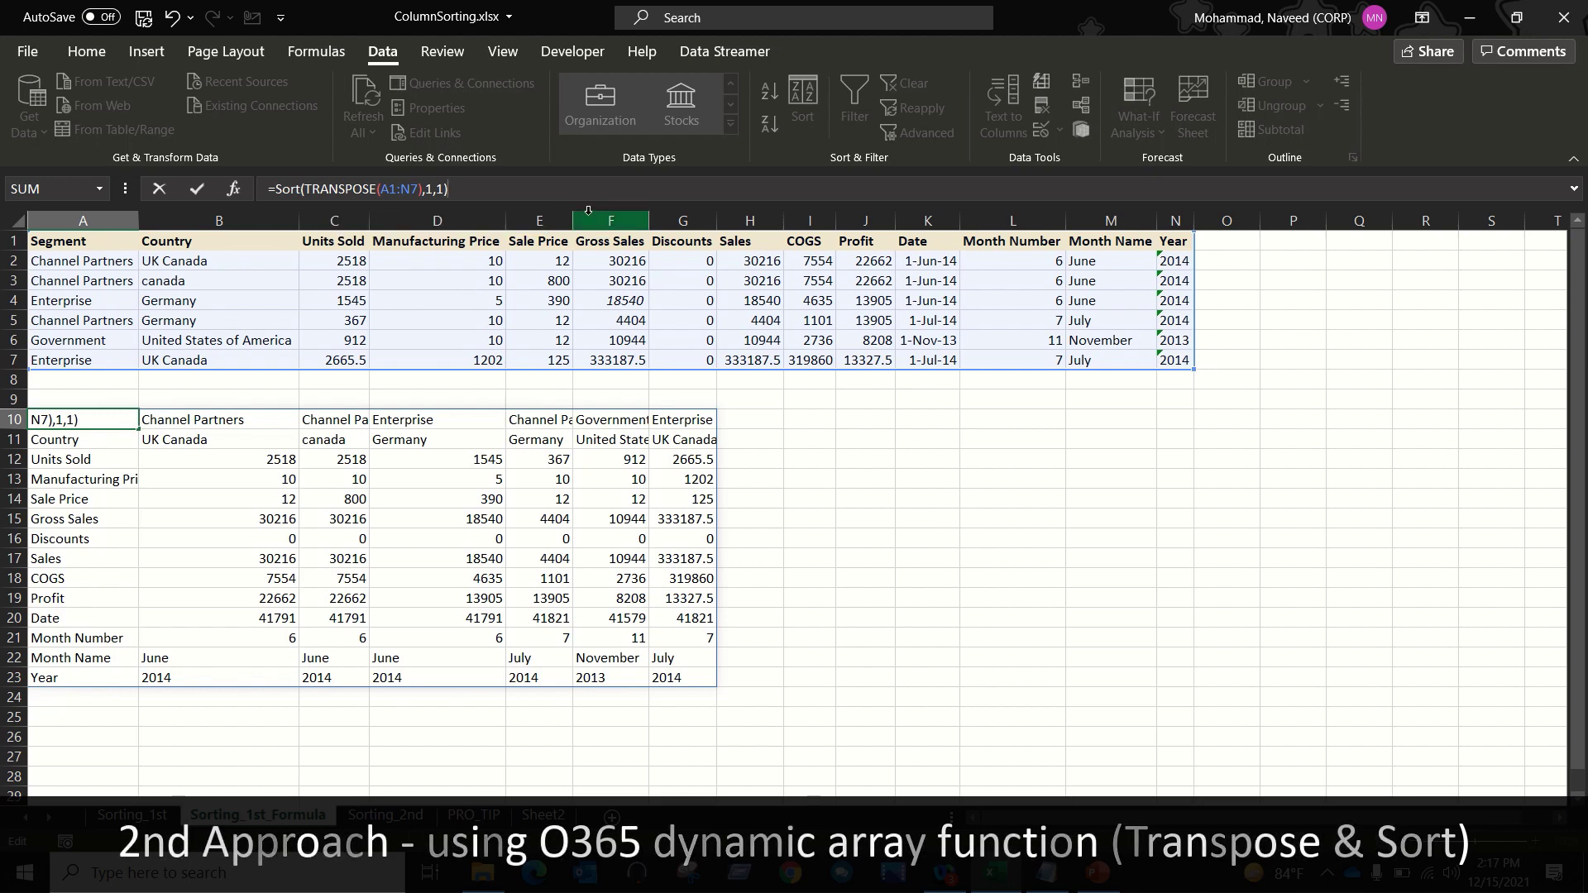
{"action": "key", "text": "BackSpace"}
{"action": "key", "text": "BackSpace"}
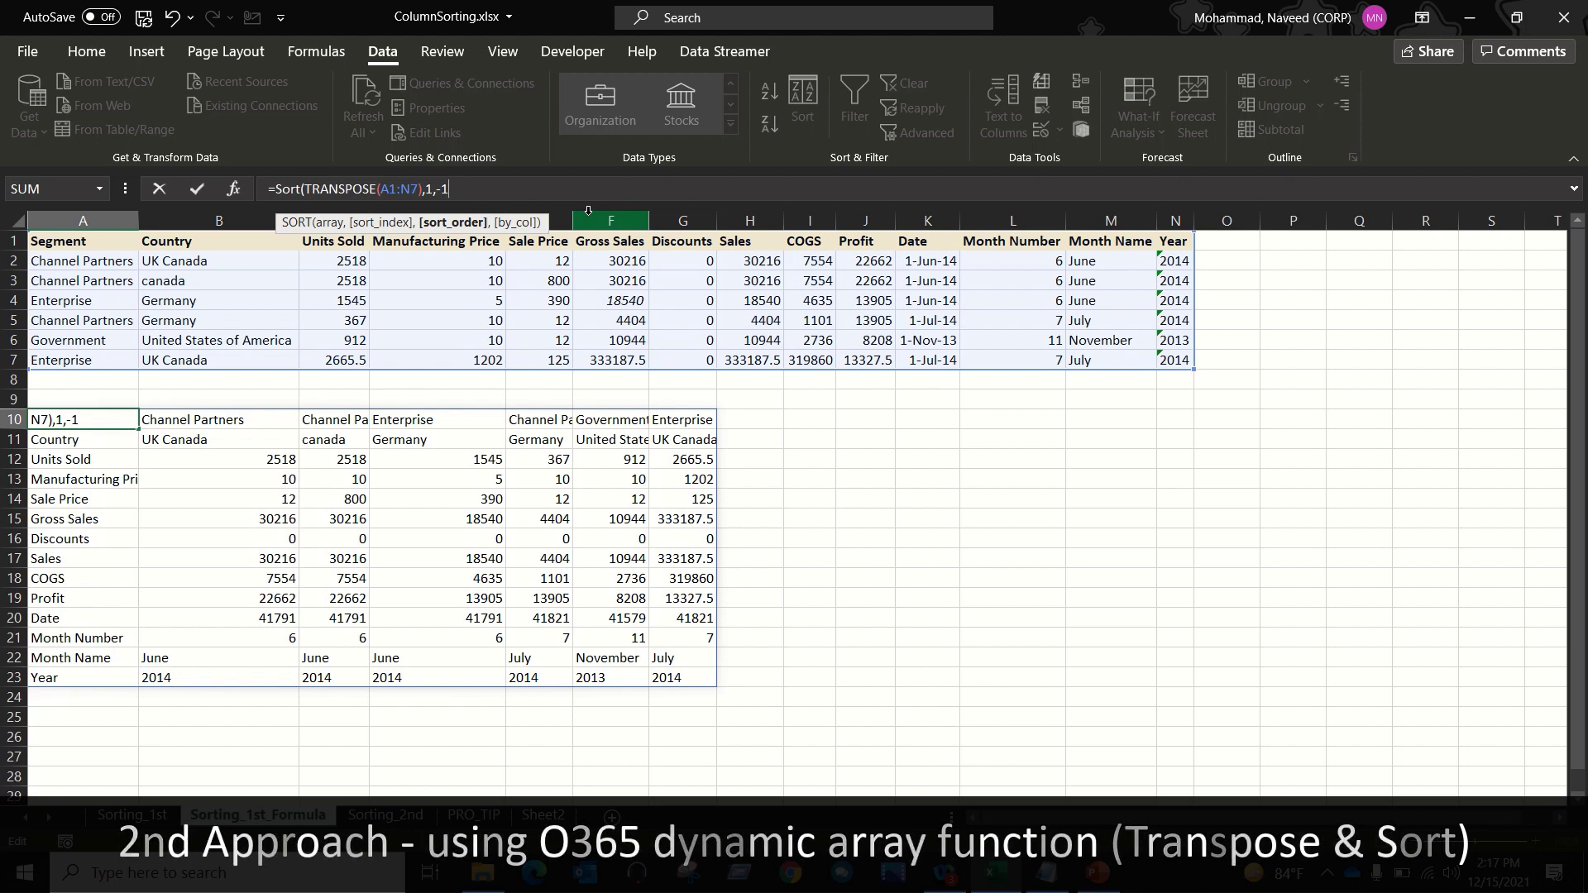
{"action": "key", "text": "BackSpace"}
{"action": "key", "text": "BackSpace"}
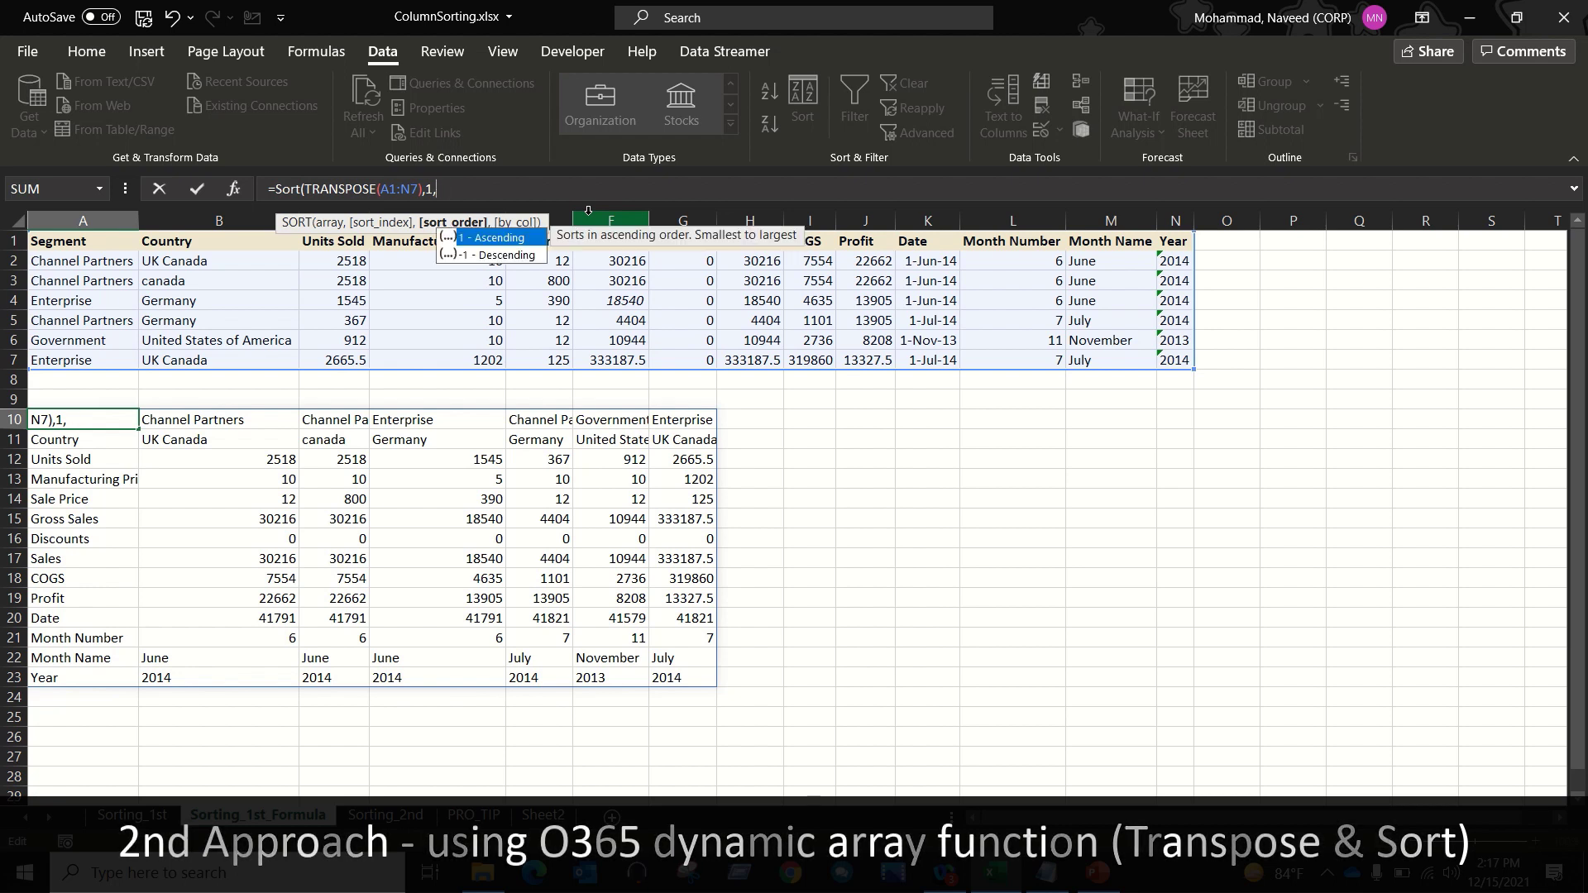
Step: Complete the SORT formula in A10 with ascending sort order 1, giving =SORT(TRANSPOSE(A1:N7),1,1)
{"action": "type", "text": "1"}
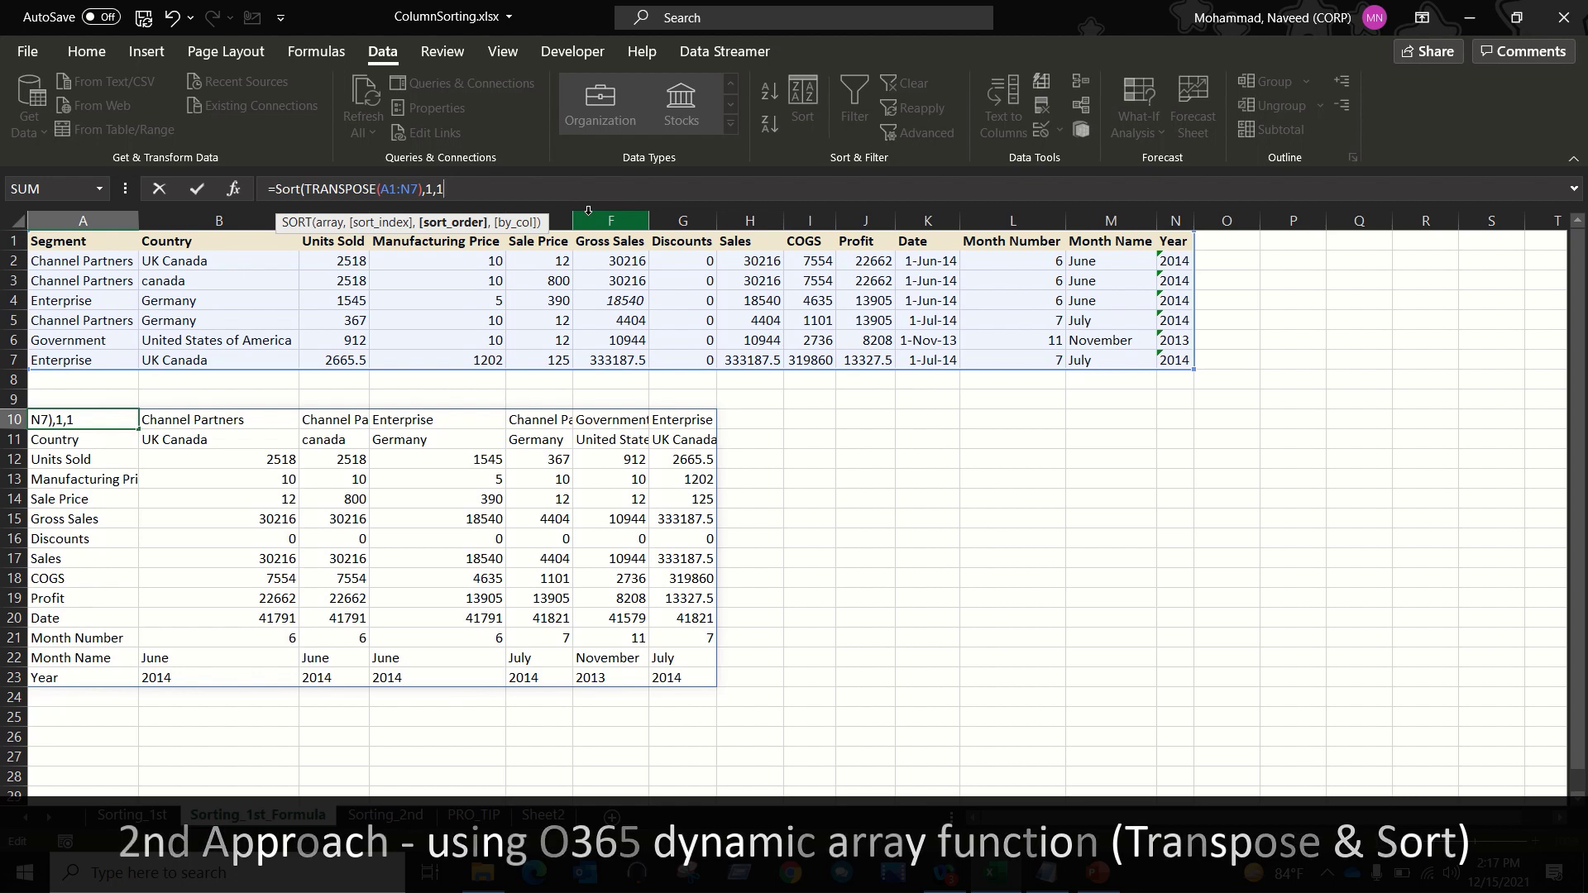
{"action": "type", "text": ")"}
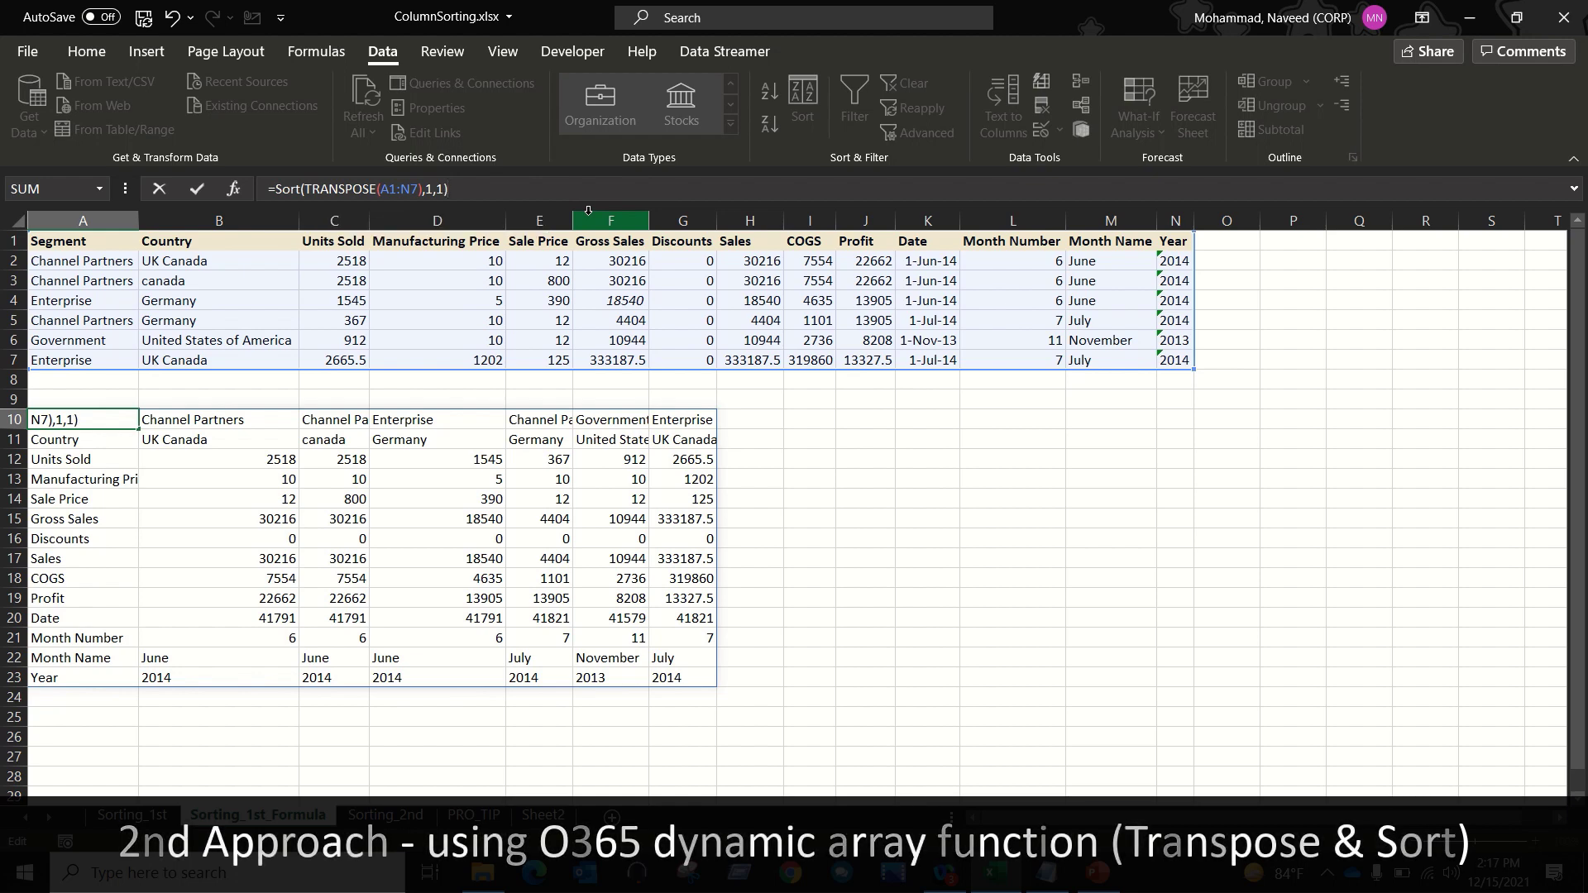
{"action": "key", "text": "Return"}
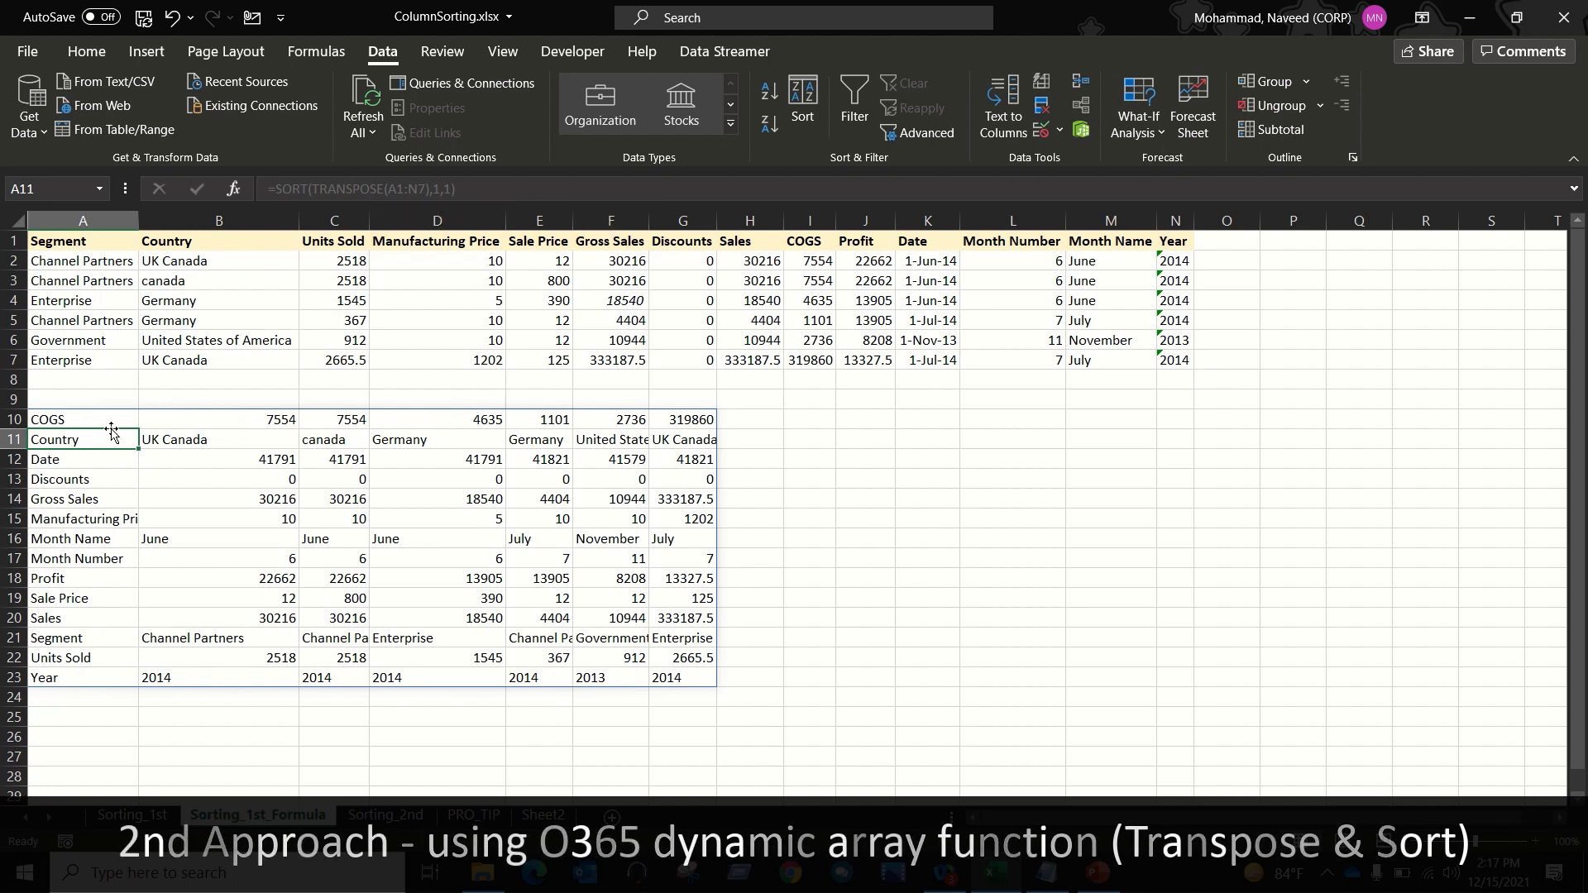
Step: Check the alphabetical order of the sorted field names in A10:A23
{"action": "left_click", "coordinate": [83, 418]}
{"action": "left_click_drag", "start_coordinate": [80, 445], "coordinate": [82, 672]}
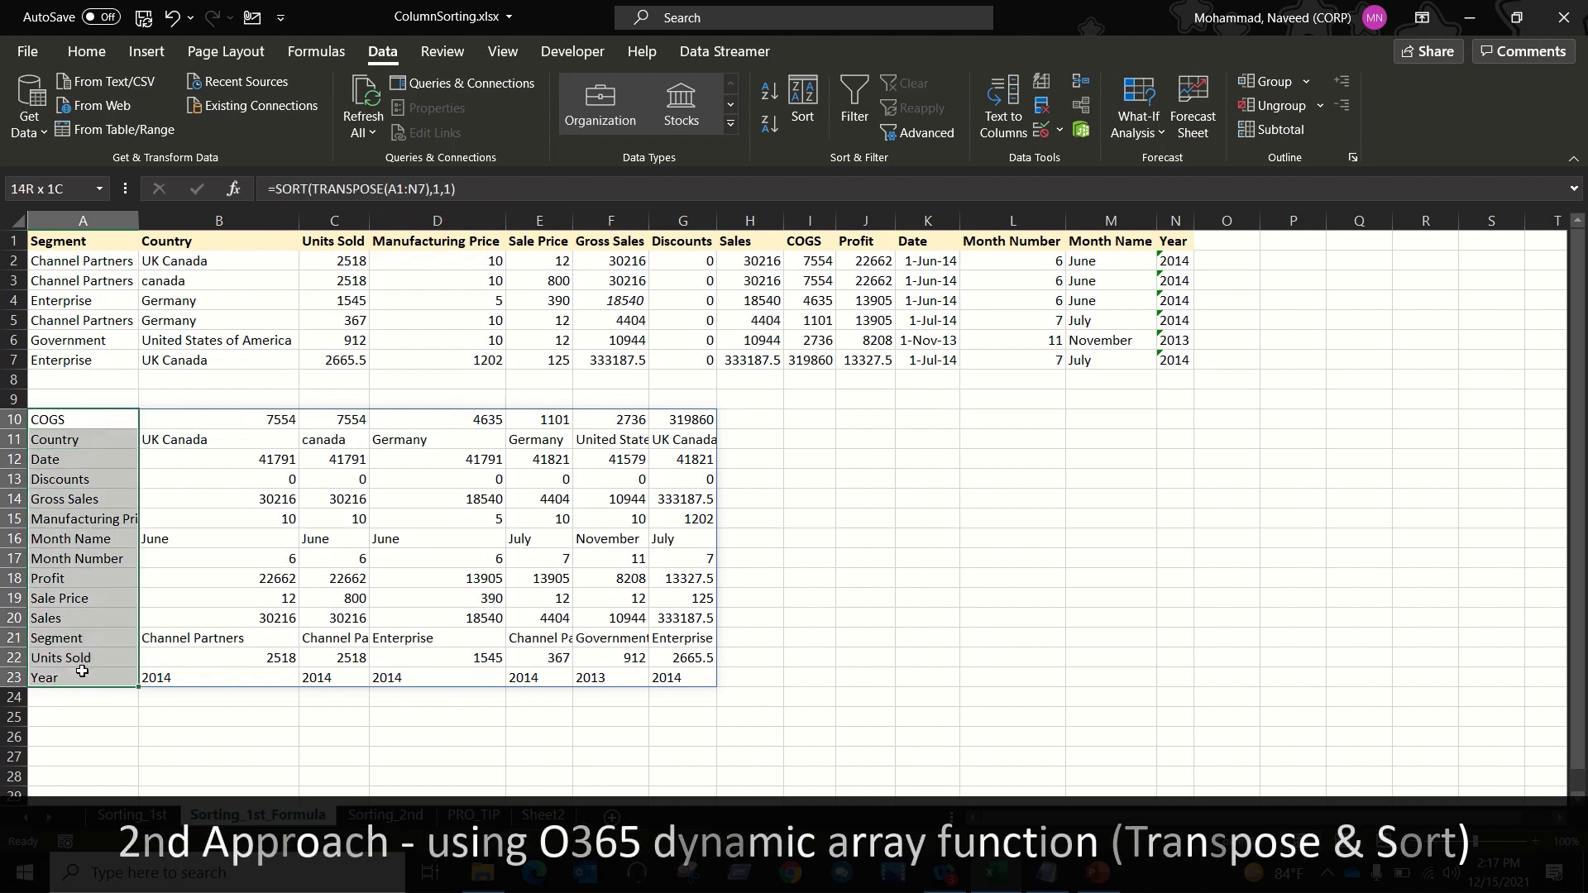
{"action": "left_click", "coordinate": [86, 421]}
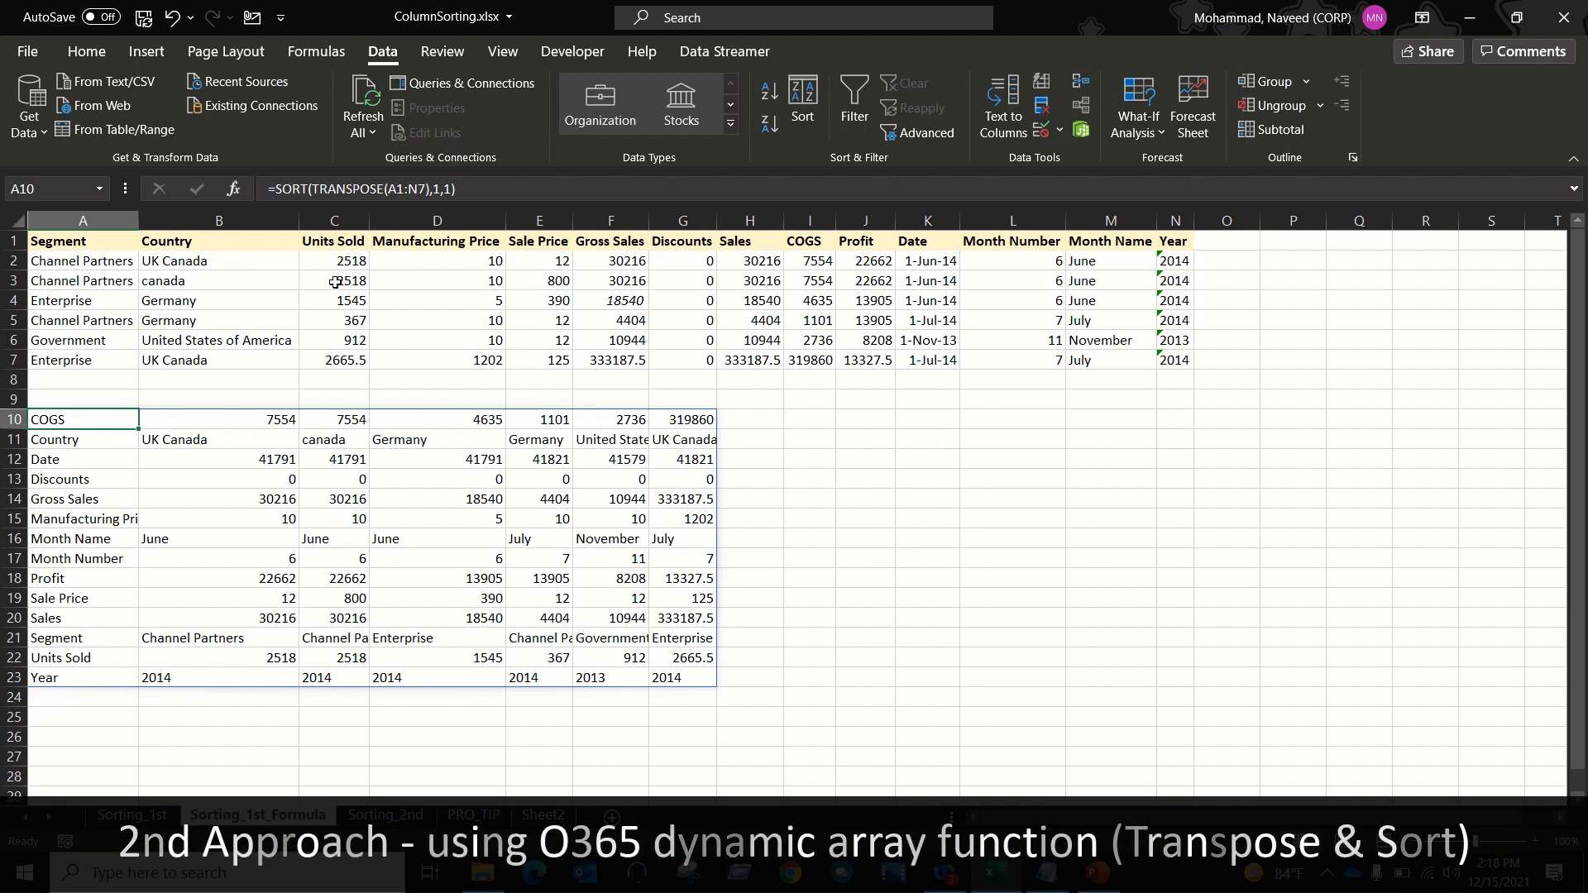
Step: Wrap the formula in A10 in an outer TRANSPOSE, giving =TRANSPOSE(SORT(TRANSPOSE(A1:N7),1,1))
{"action": "left_click", "coordinate": [277, 189]}
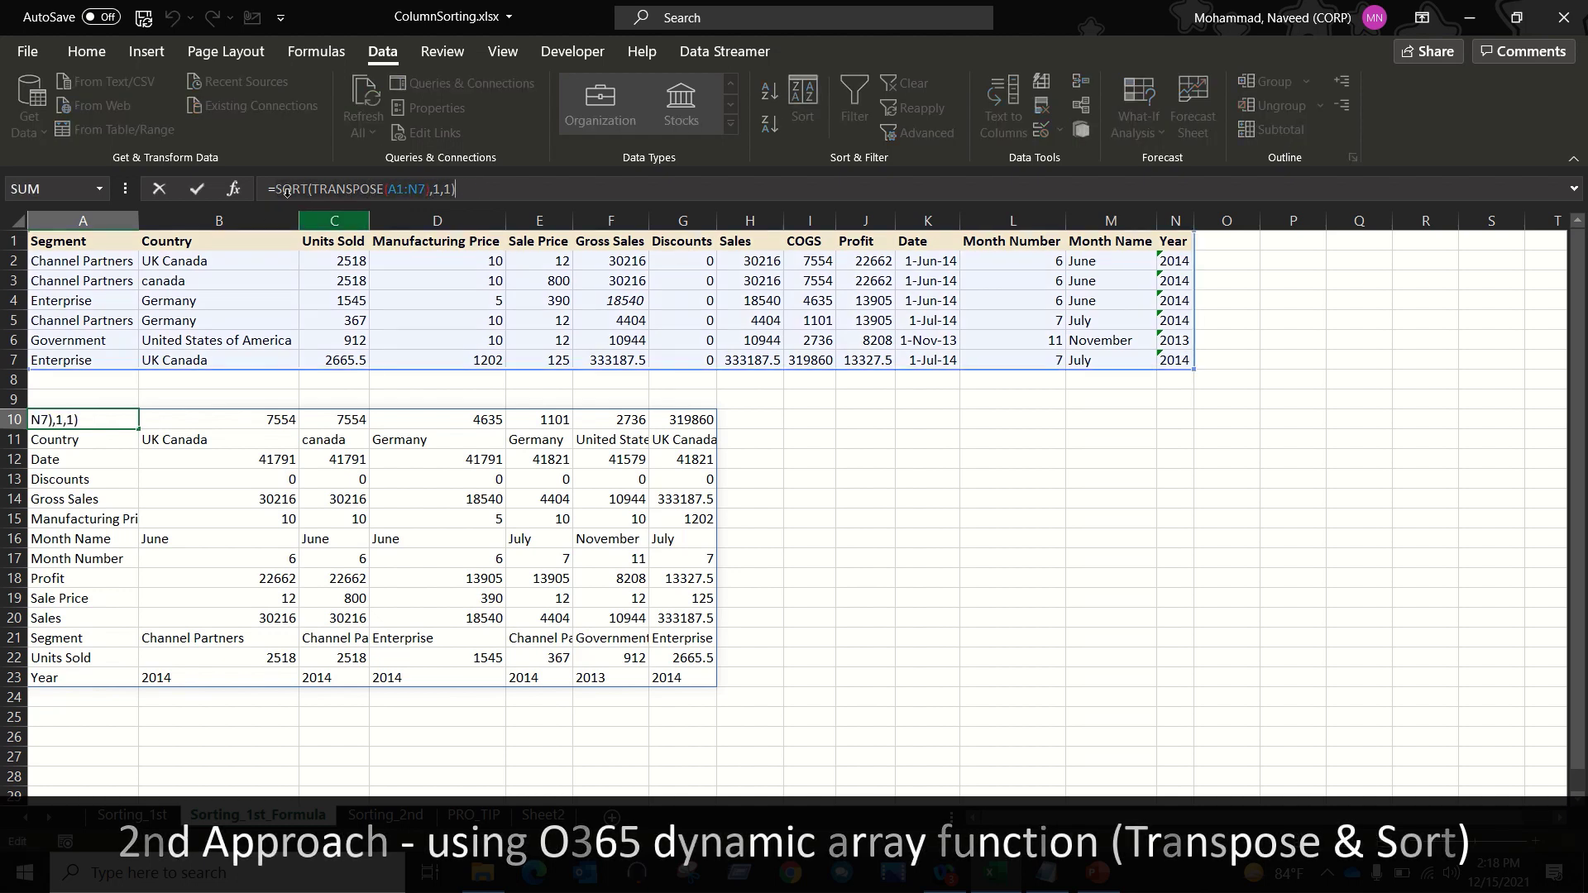
{"action": "key", "text": "Home"}
{"action": "type", "text": "Trans"}
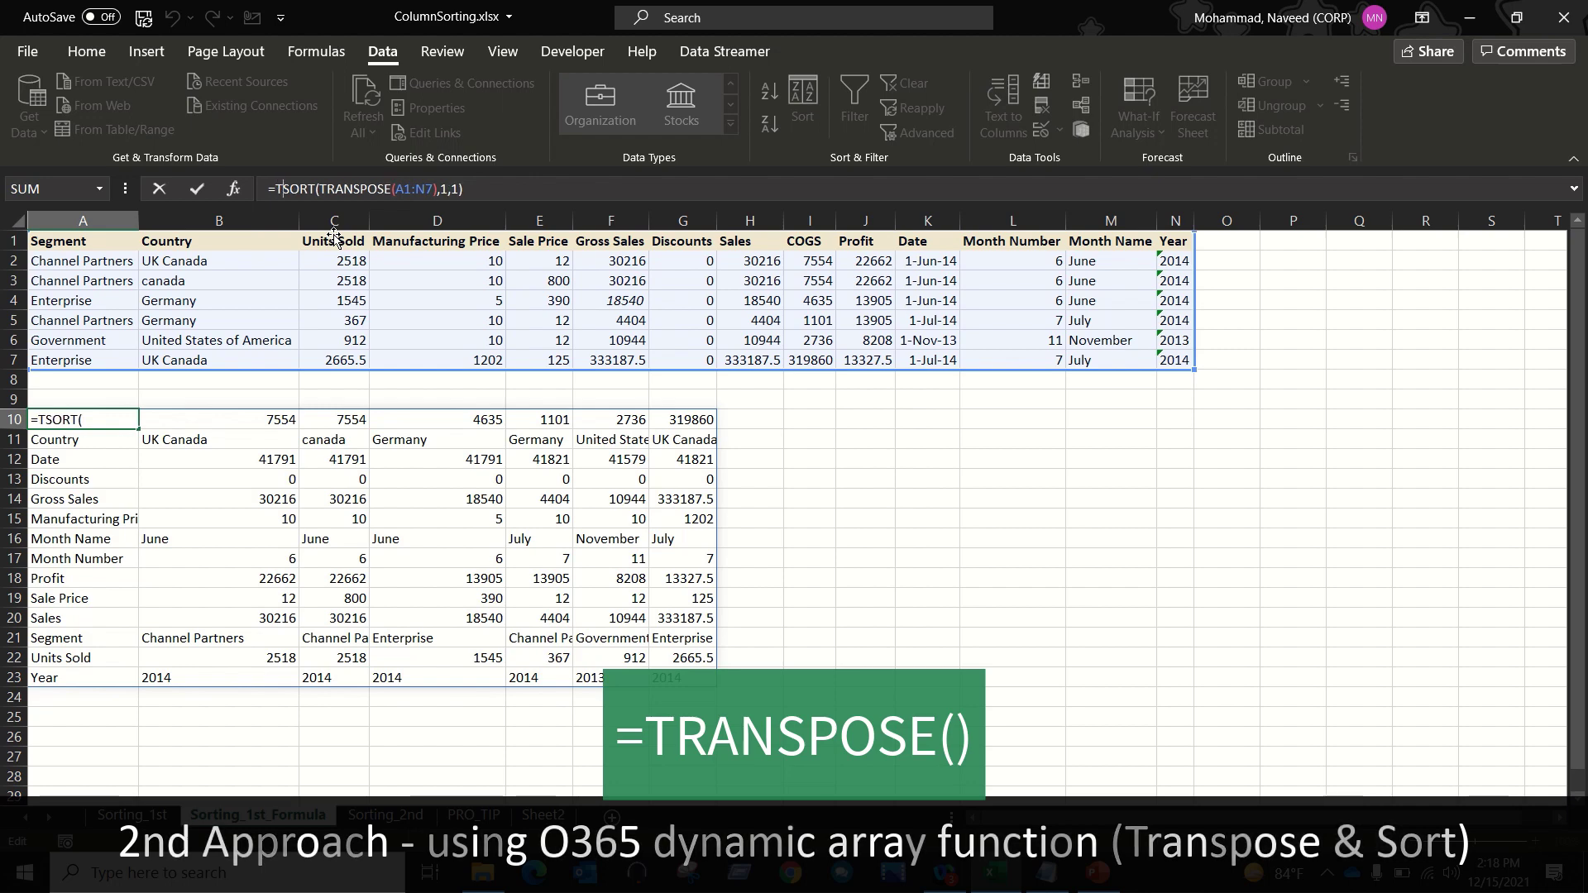
{"action": "key", "text": "Tab"}
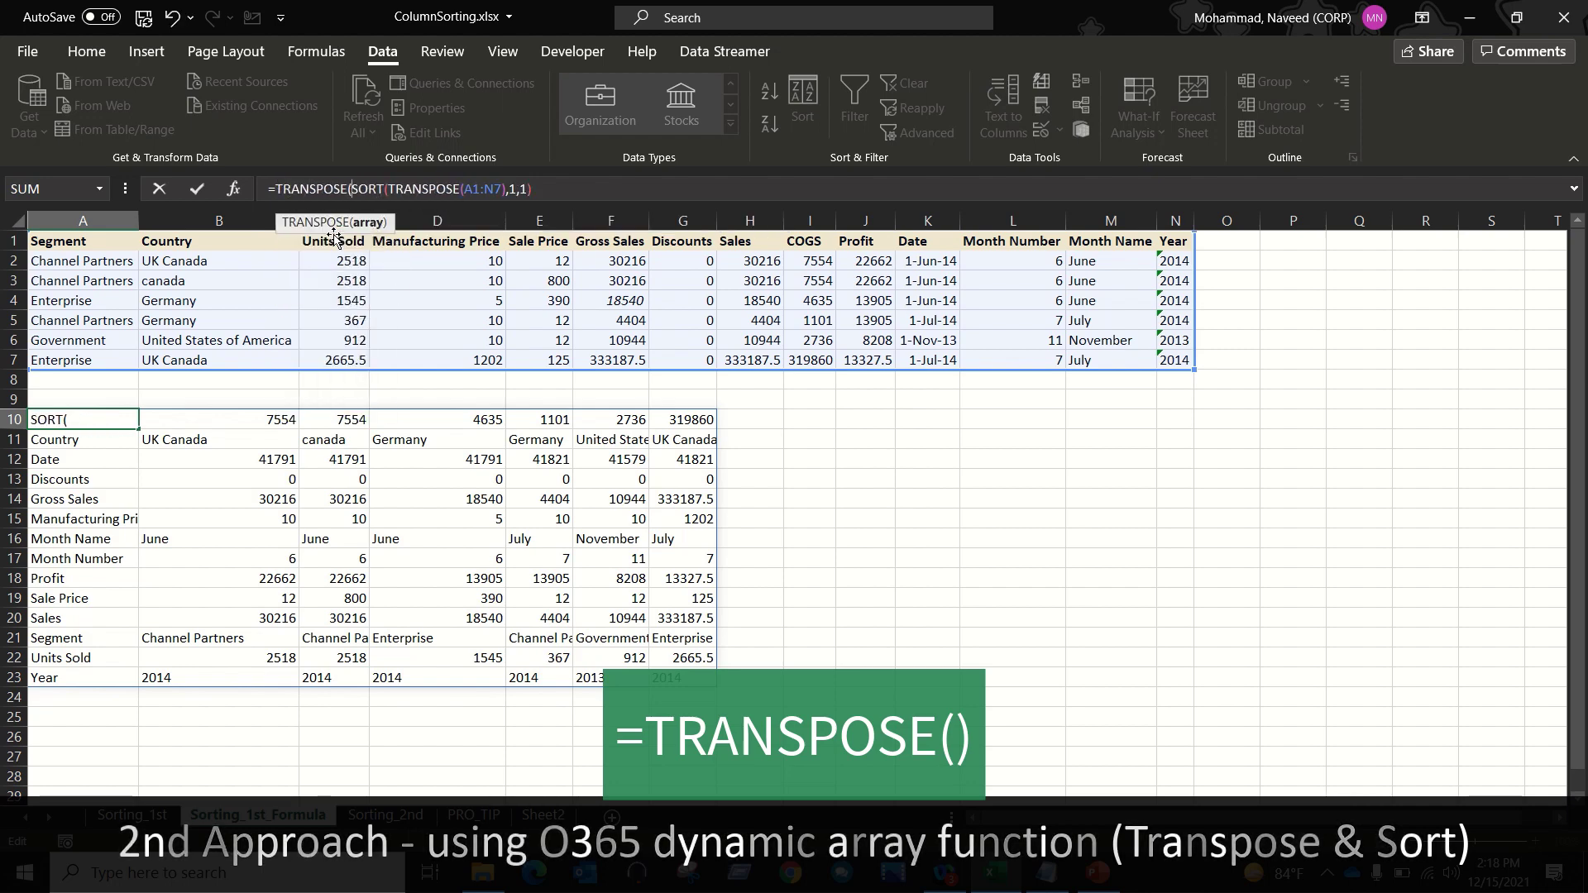
{"action": "key", "text": "End"}
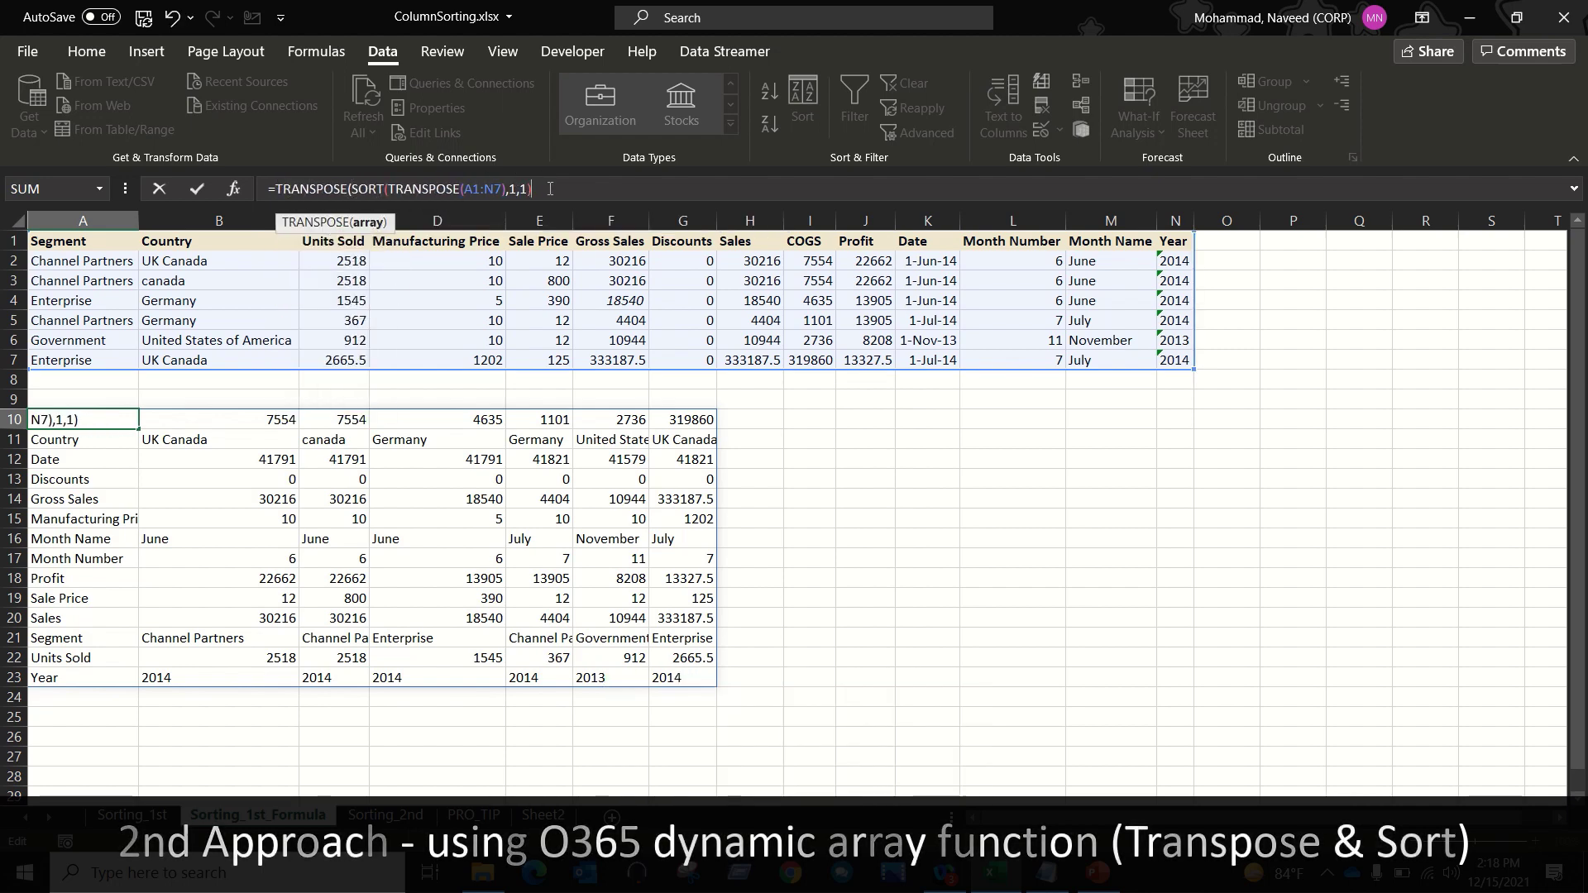
{"action": "type", "text": ")"}
{"action": "key", "text": "Return"}
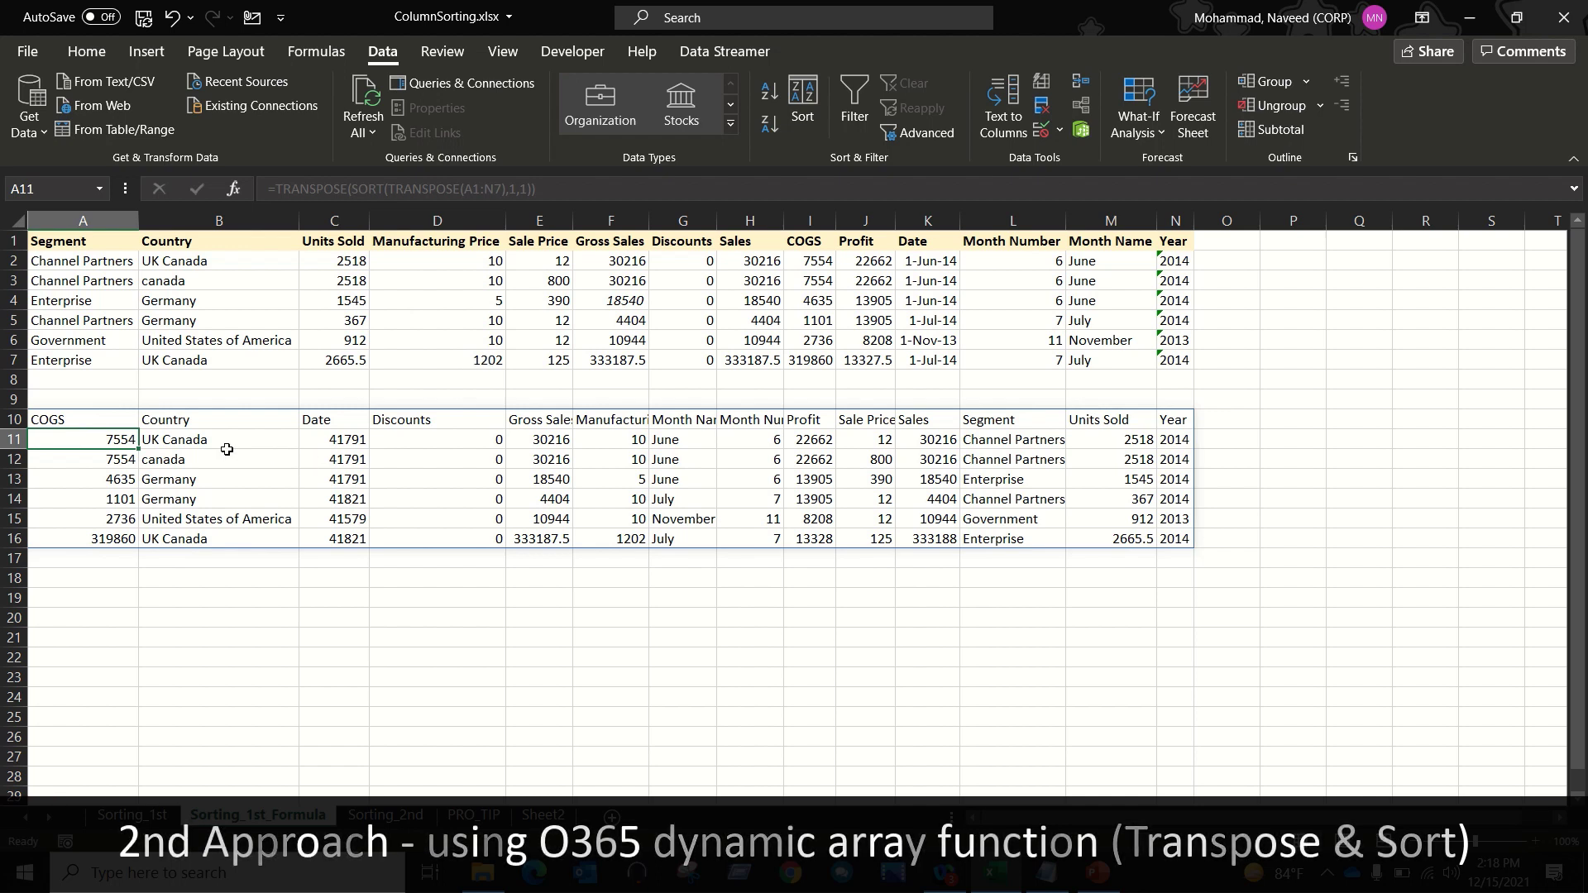
{"action": "left_click", "coordinate": [124, 419]}
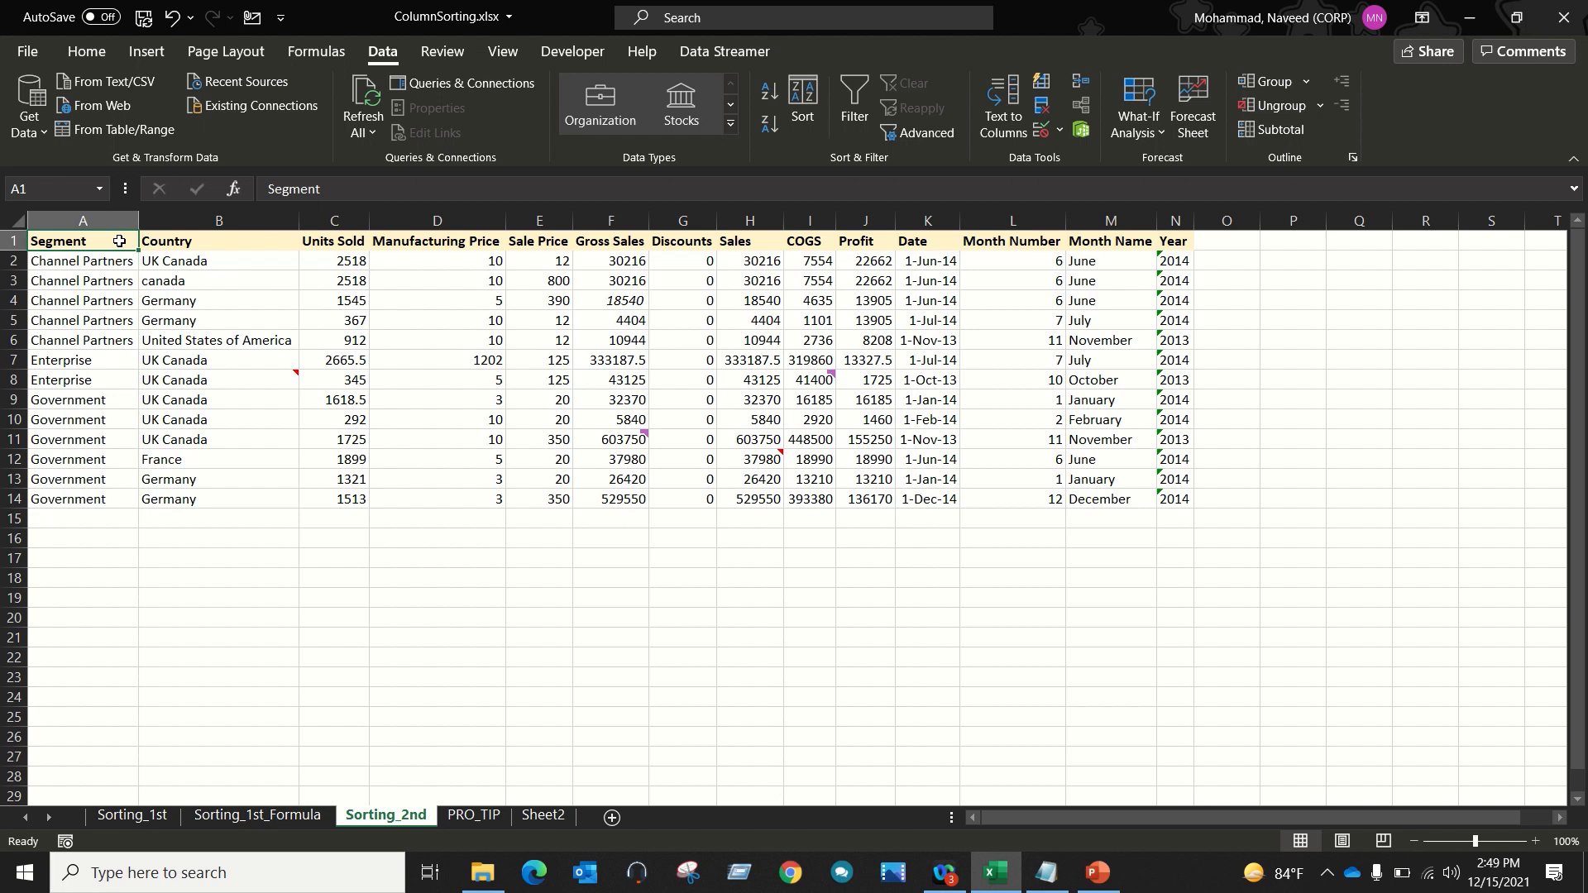
Step: Select the whole data table A1:N14 on the Sorting_2nd sheet
{"action": "left_click", "coordinate": [7, 241]}
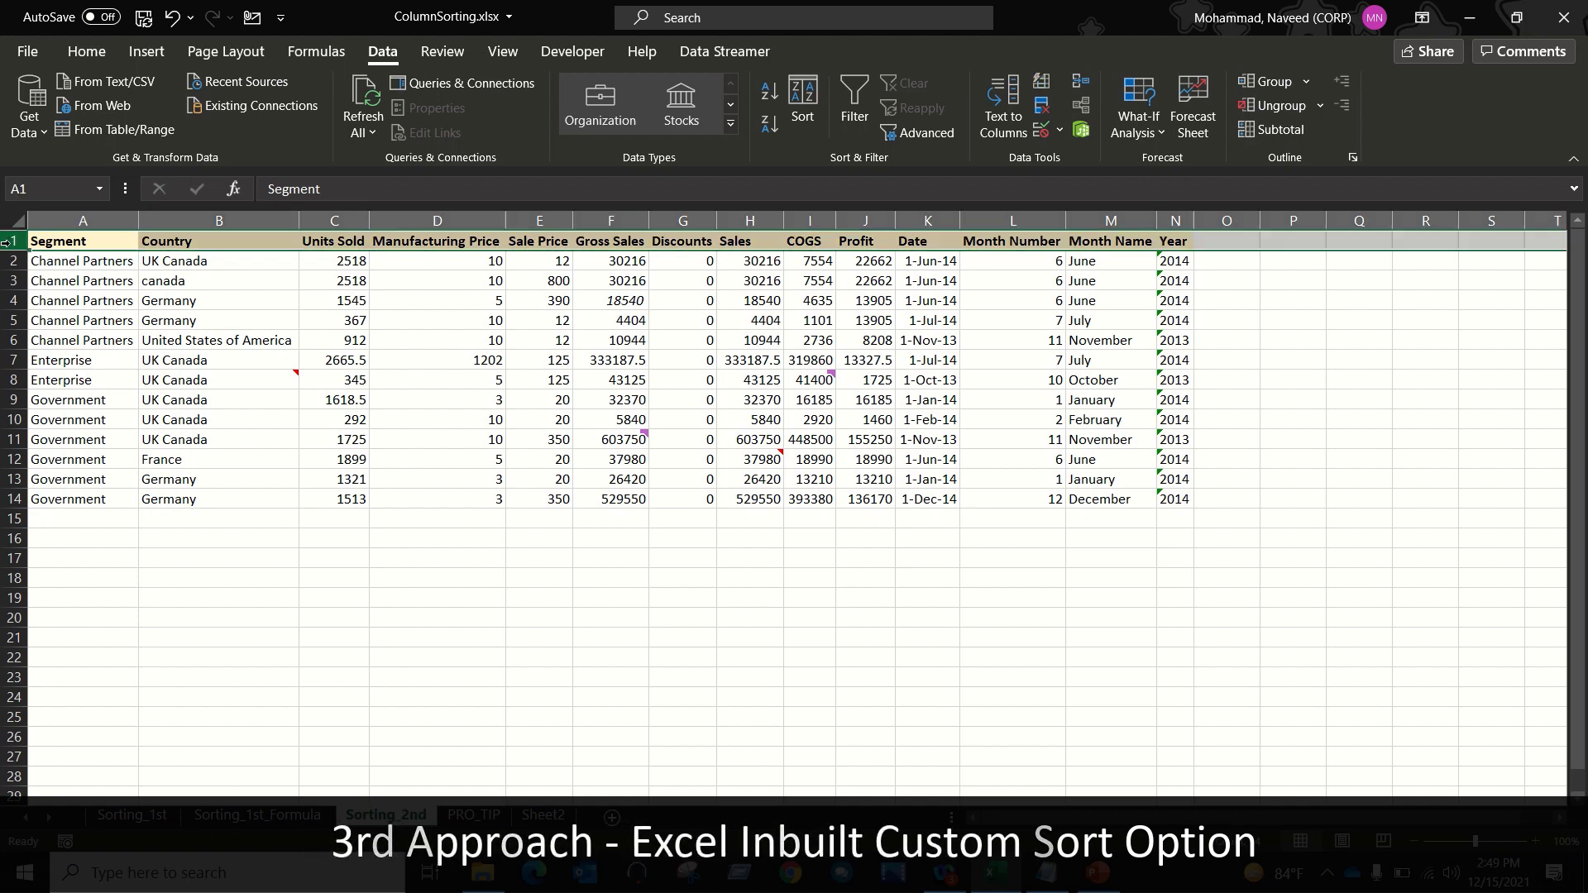
{"action": "left_click", "coordinate": [85, 271]}
{"action": "key", "text": "Up"}
{"action": "key", "text": "ctrl+a"}
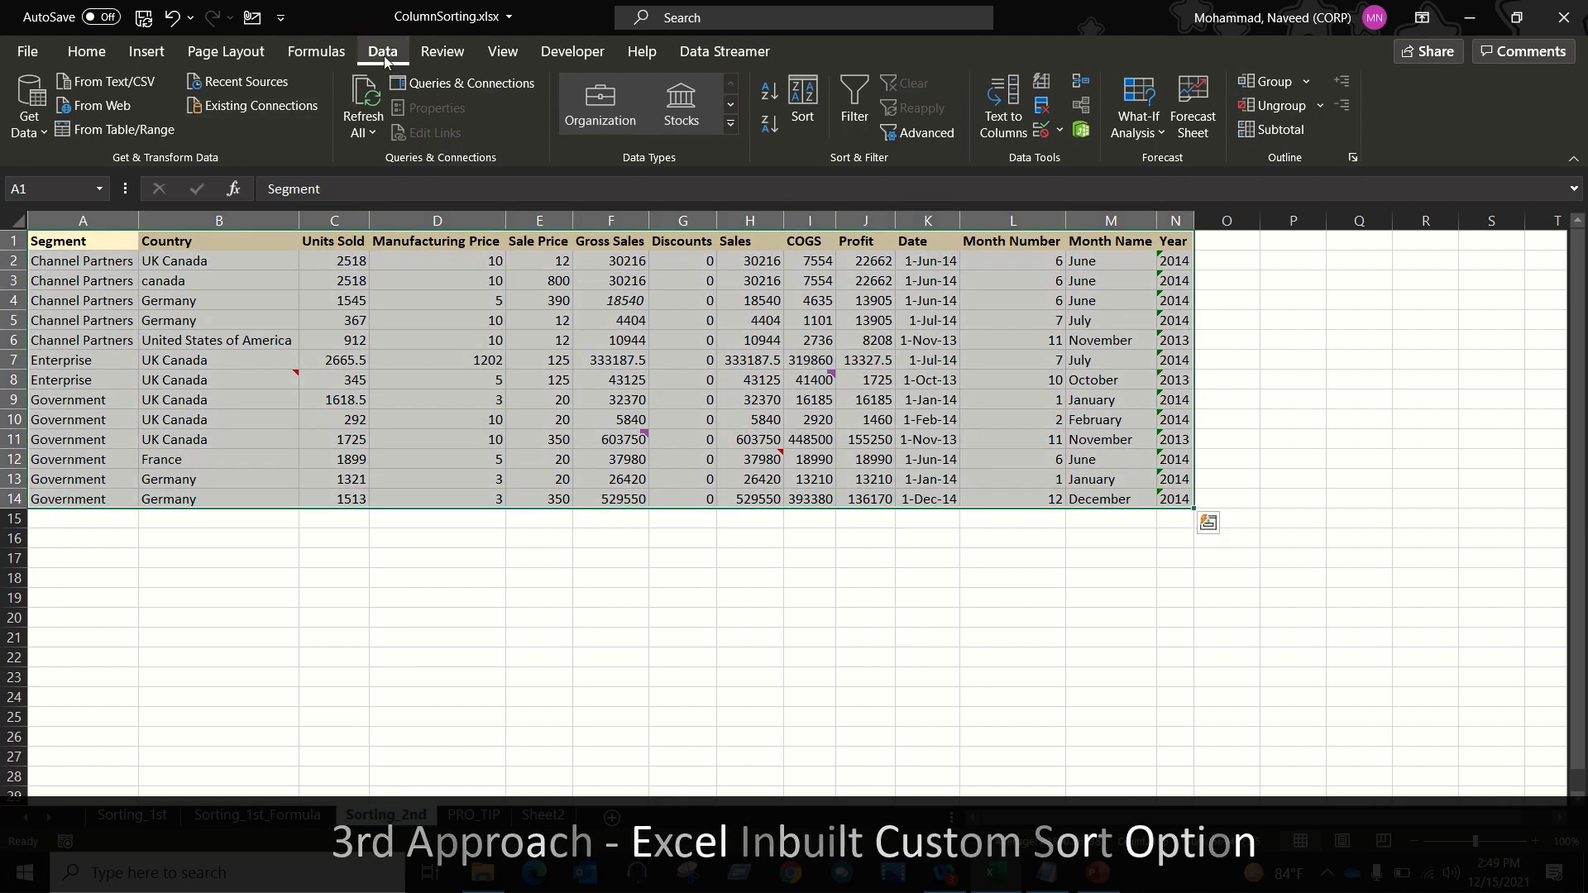
{"action": "left_click", "coordinate": [810, 116]}
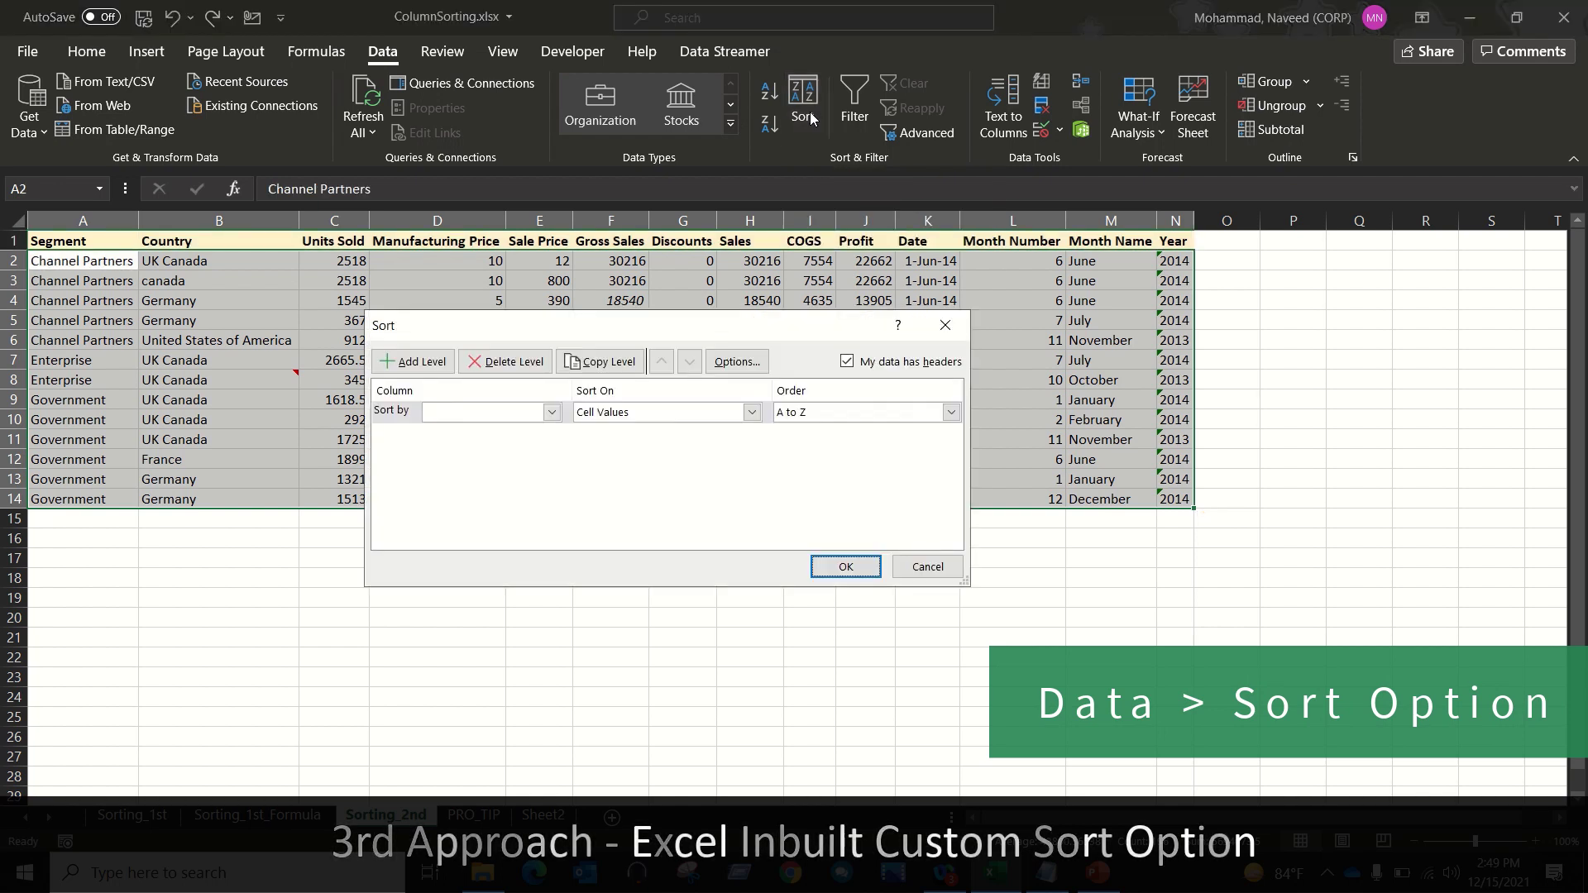
{"action": "left_click", "coordinate": [947, 338]}
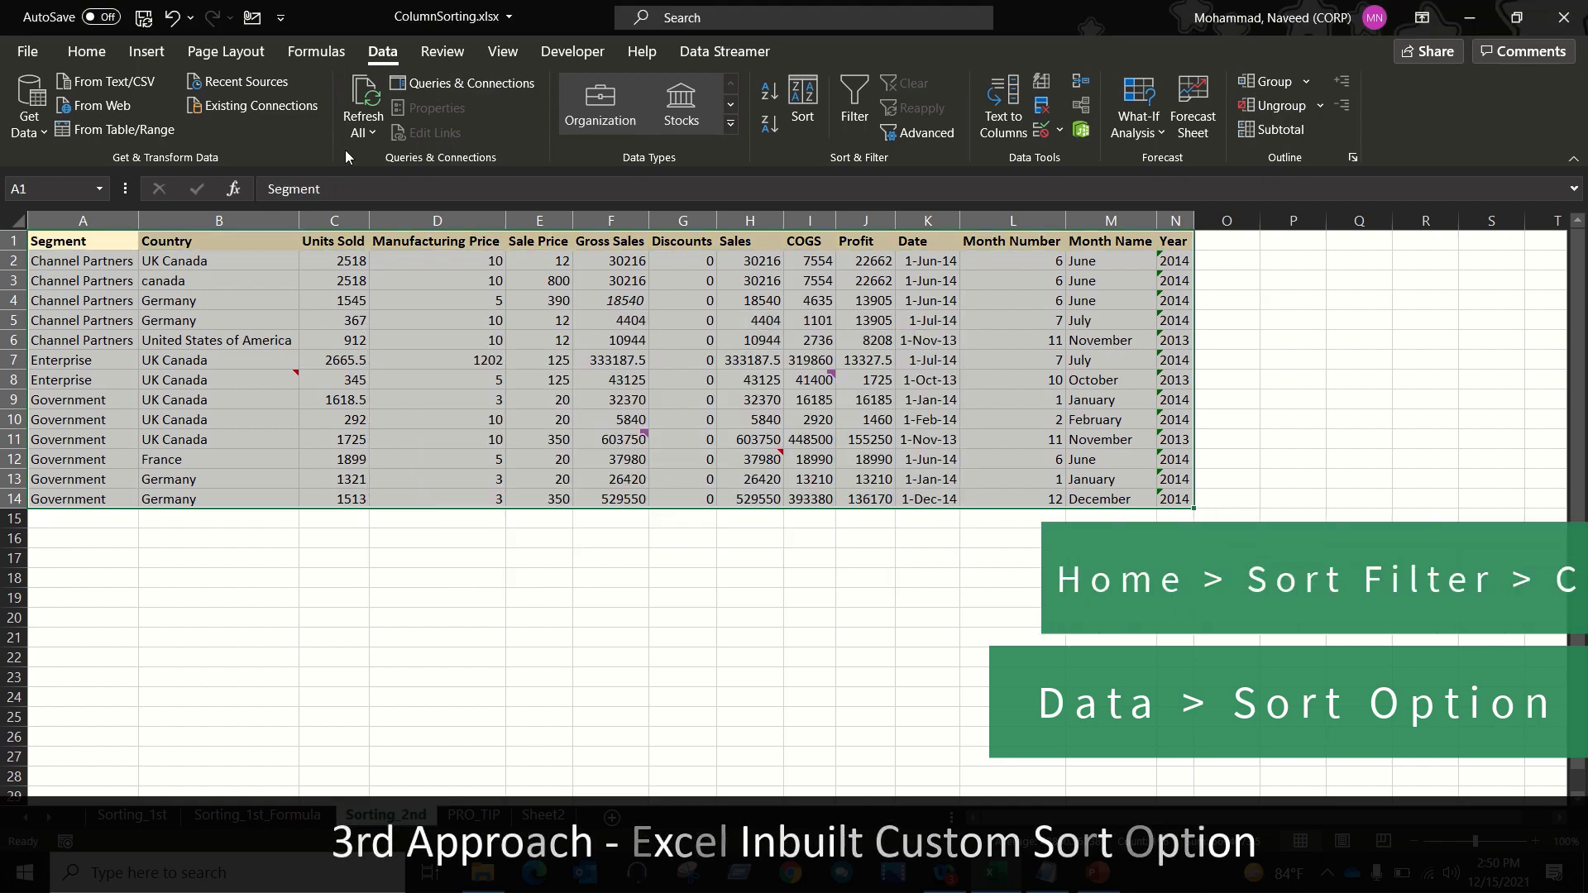
{"action": "left_click", "coordinate": [91, 53]}
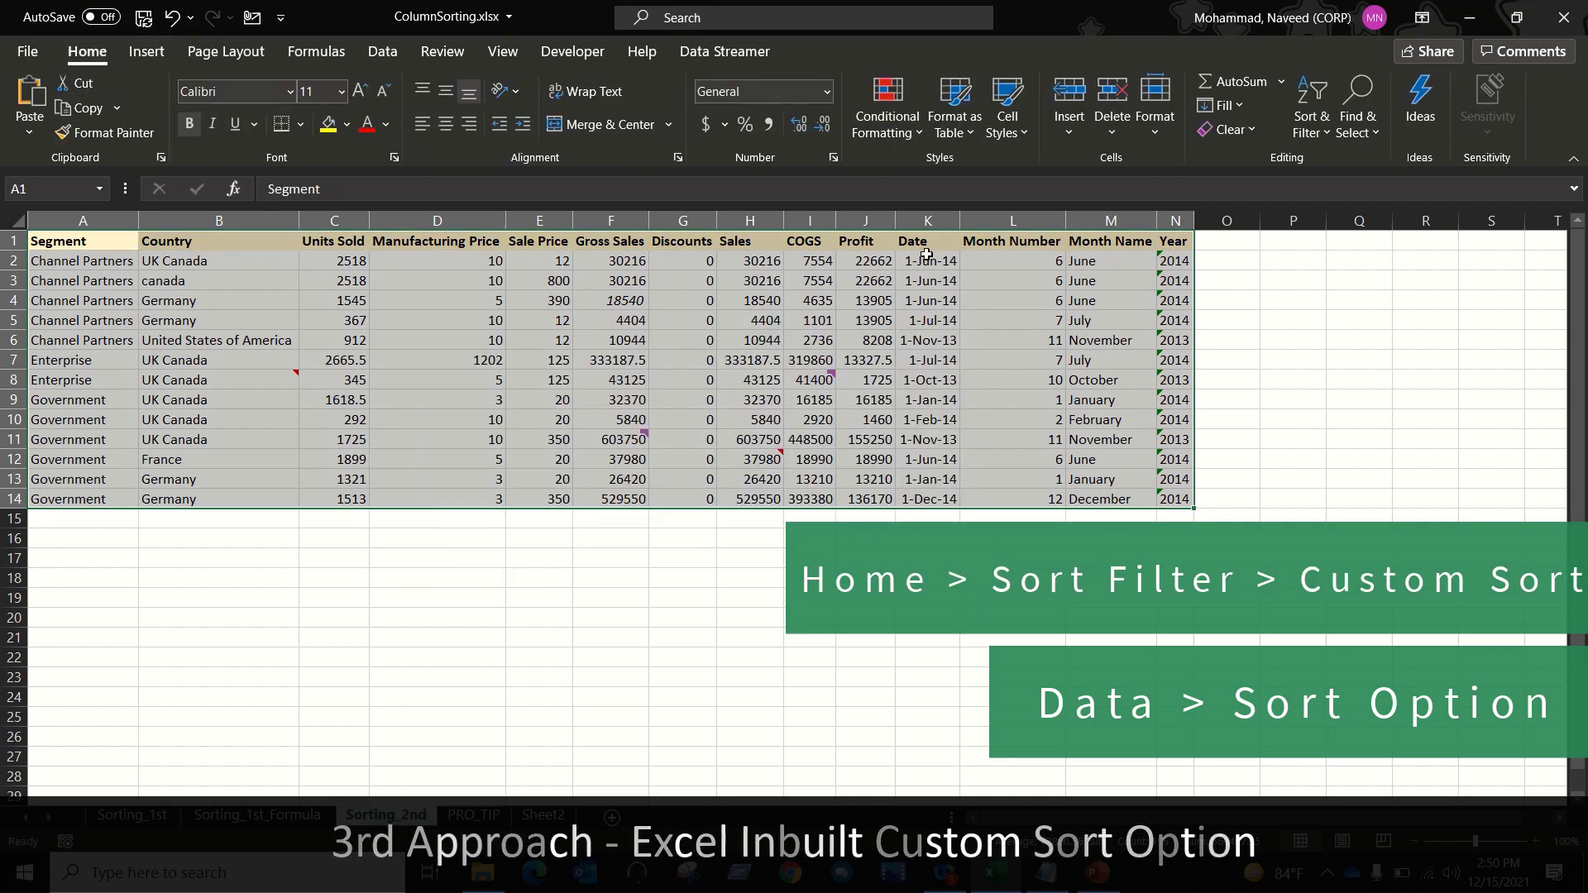
{"action": "left_click", "coordinate": [1325, 135]}
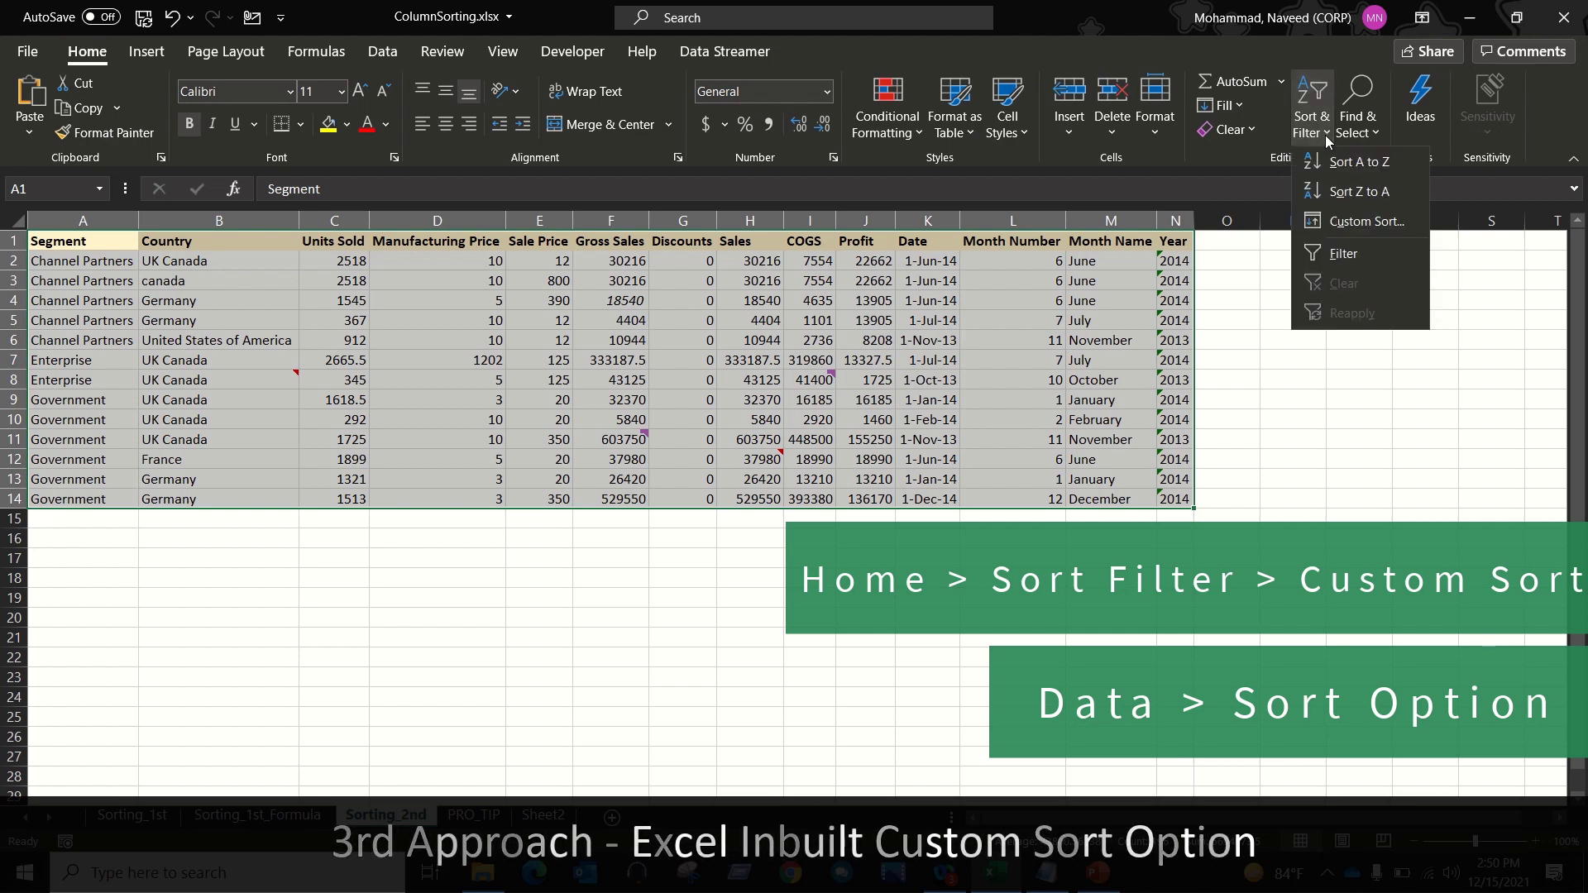
{"action": "left_click", "coordinate": [1350, 224]}
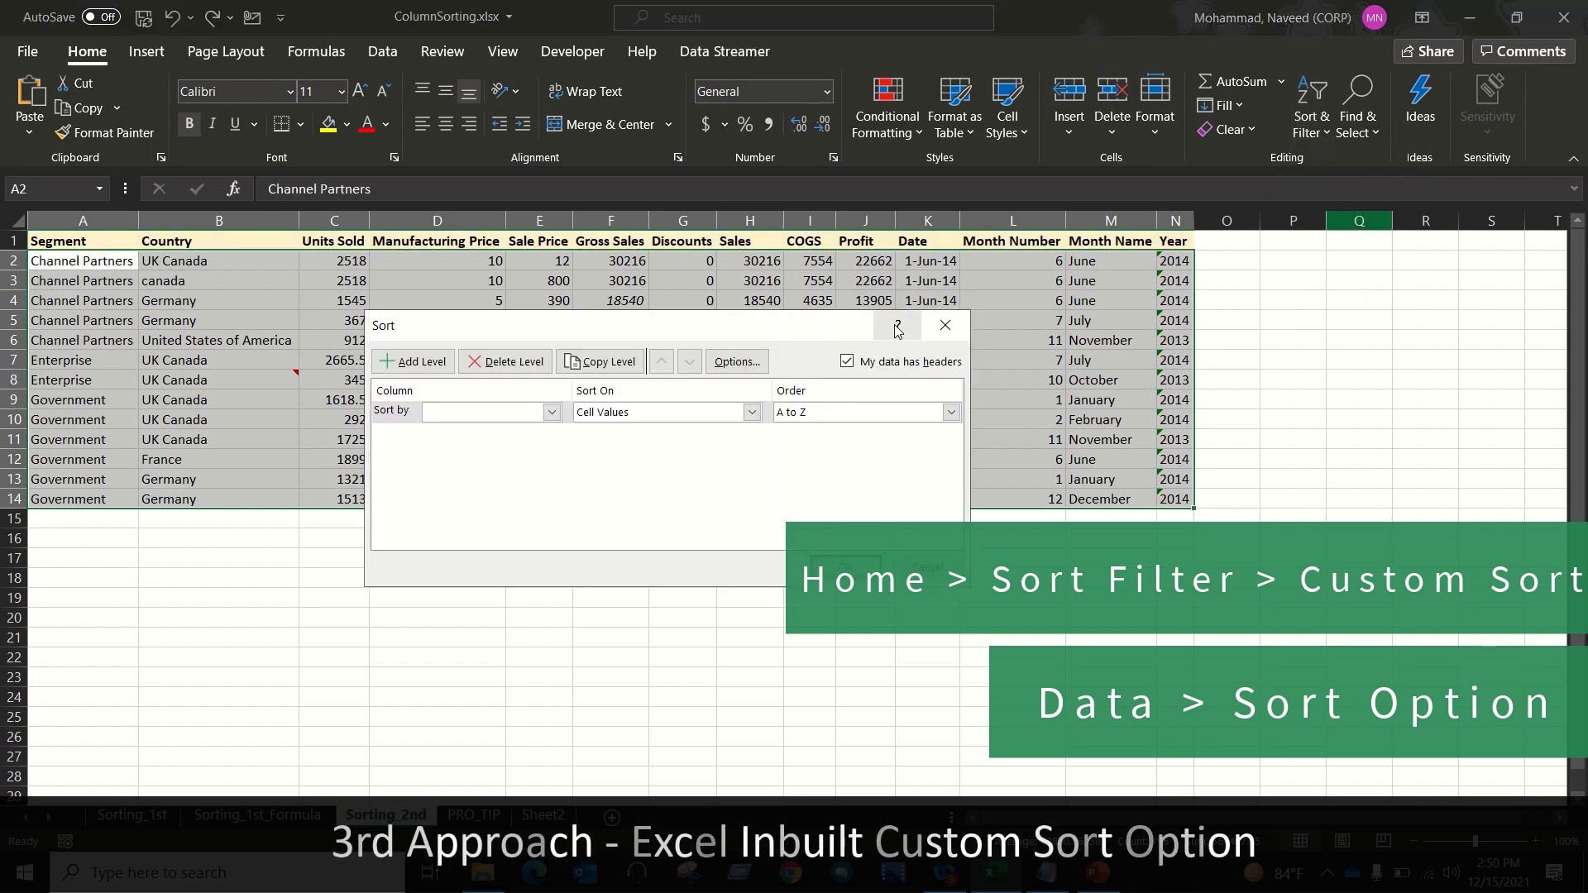
{"action": "left_click", "coordinate": [945, 325]}
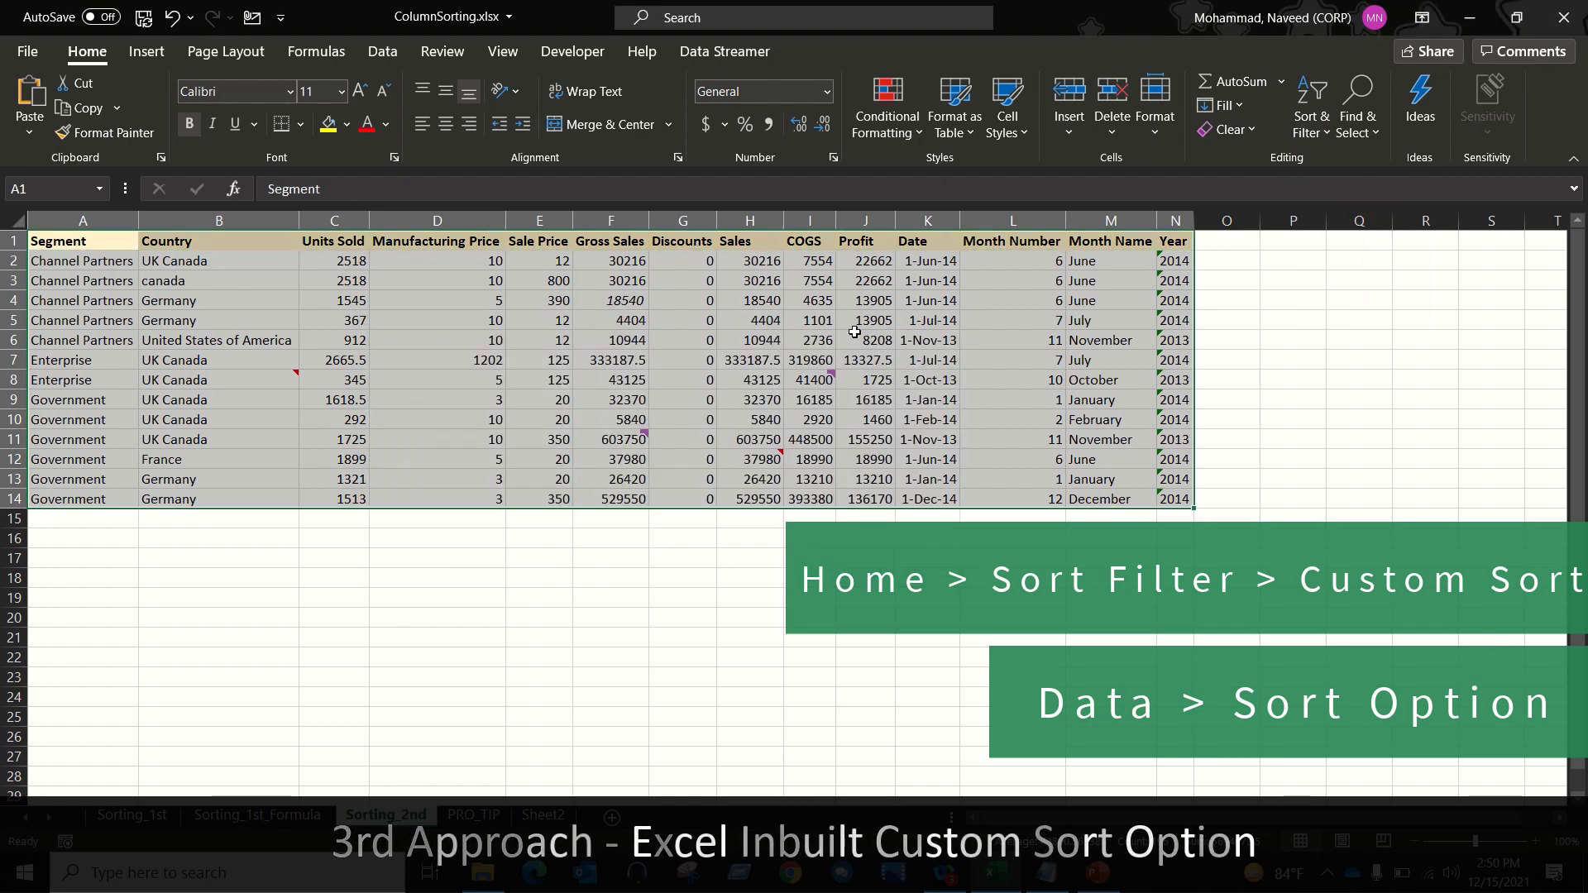
Step: Start a custom sort on the selected table and set its orientation to sort left to right
{"action": "key", "text": "alt"}
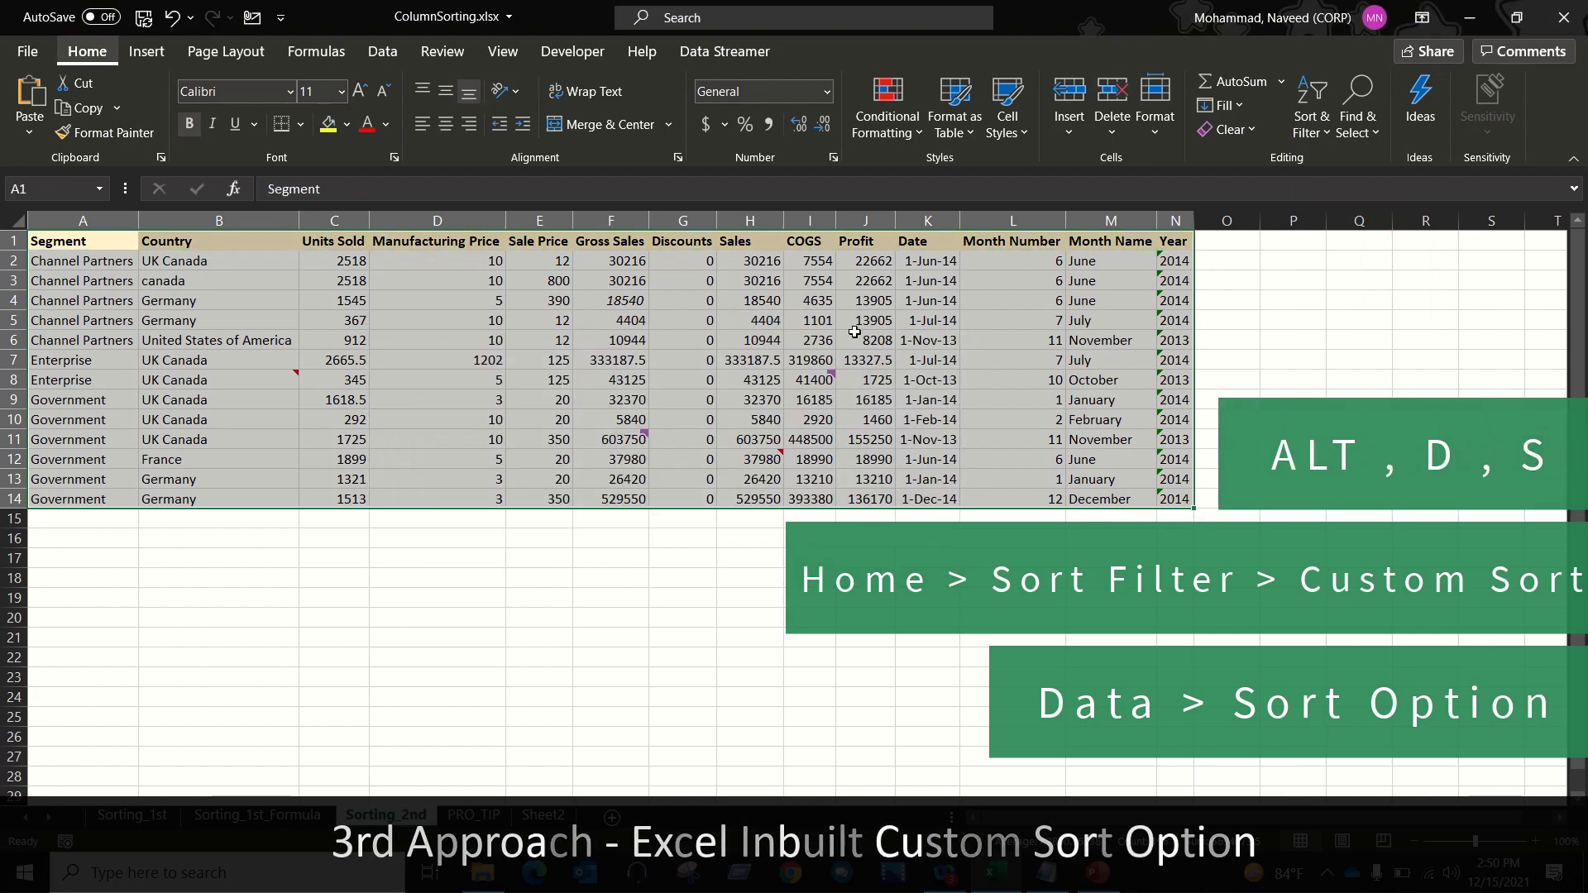
{"action": "key", "text": "d"}
{"action": "key", "text": "s"}
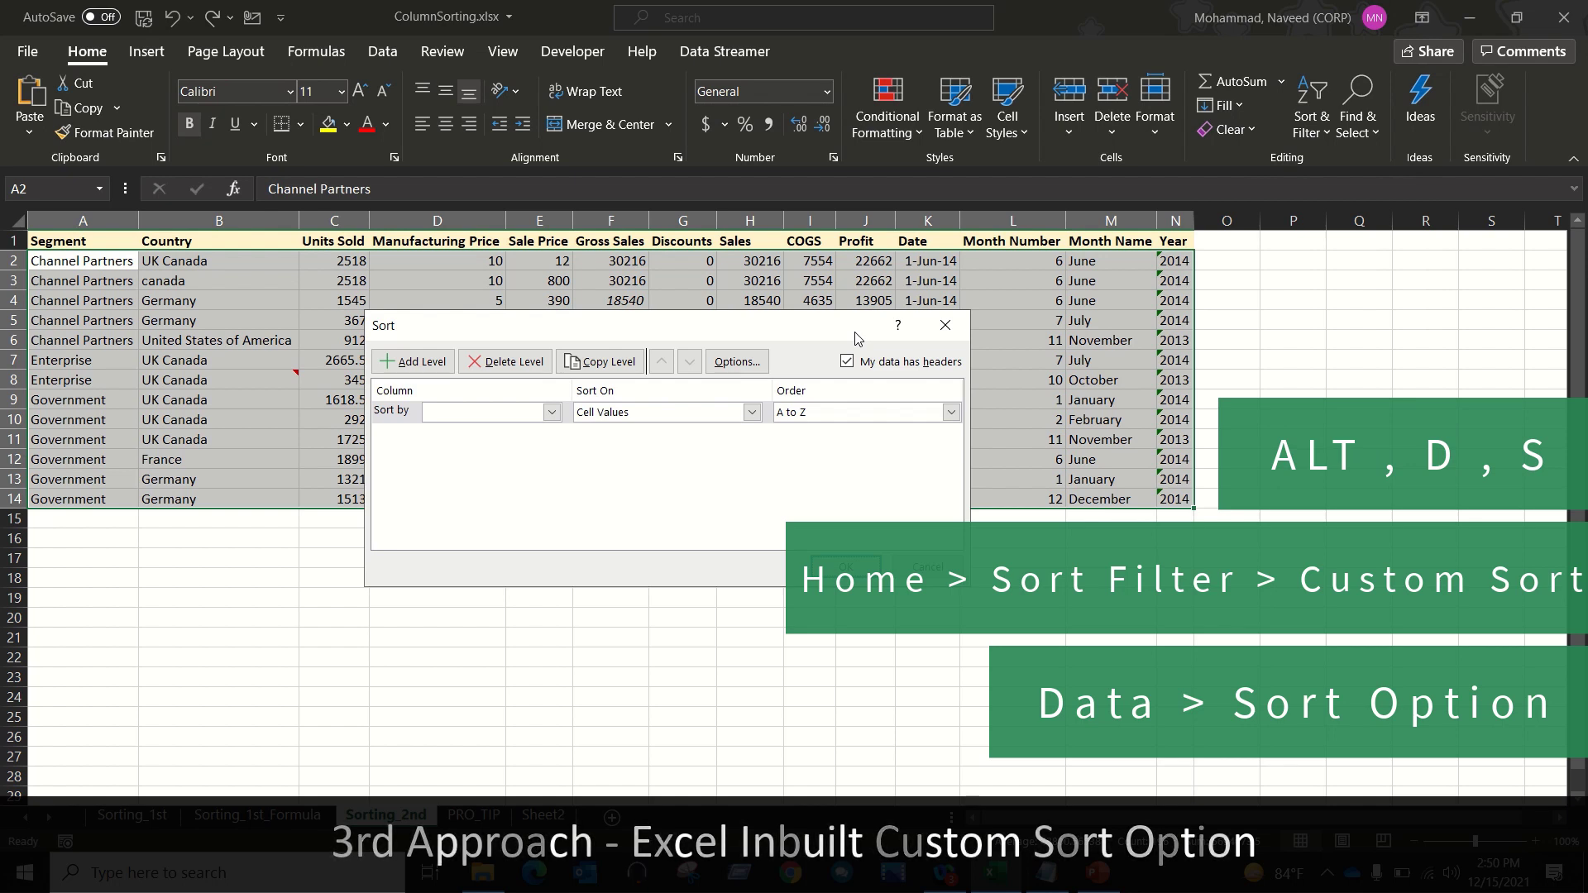
{"action": "left_click", "coordinate": [747, 364]}
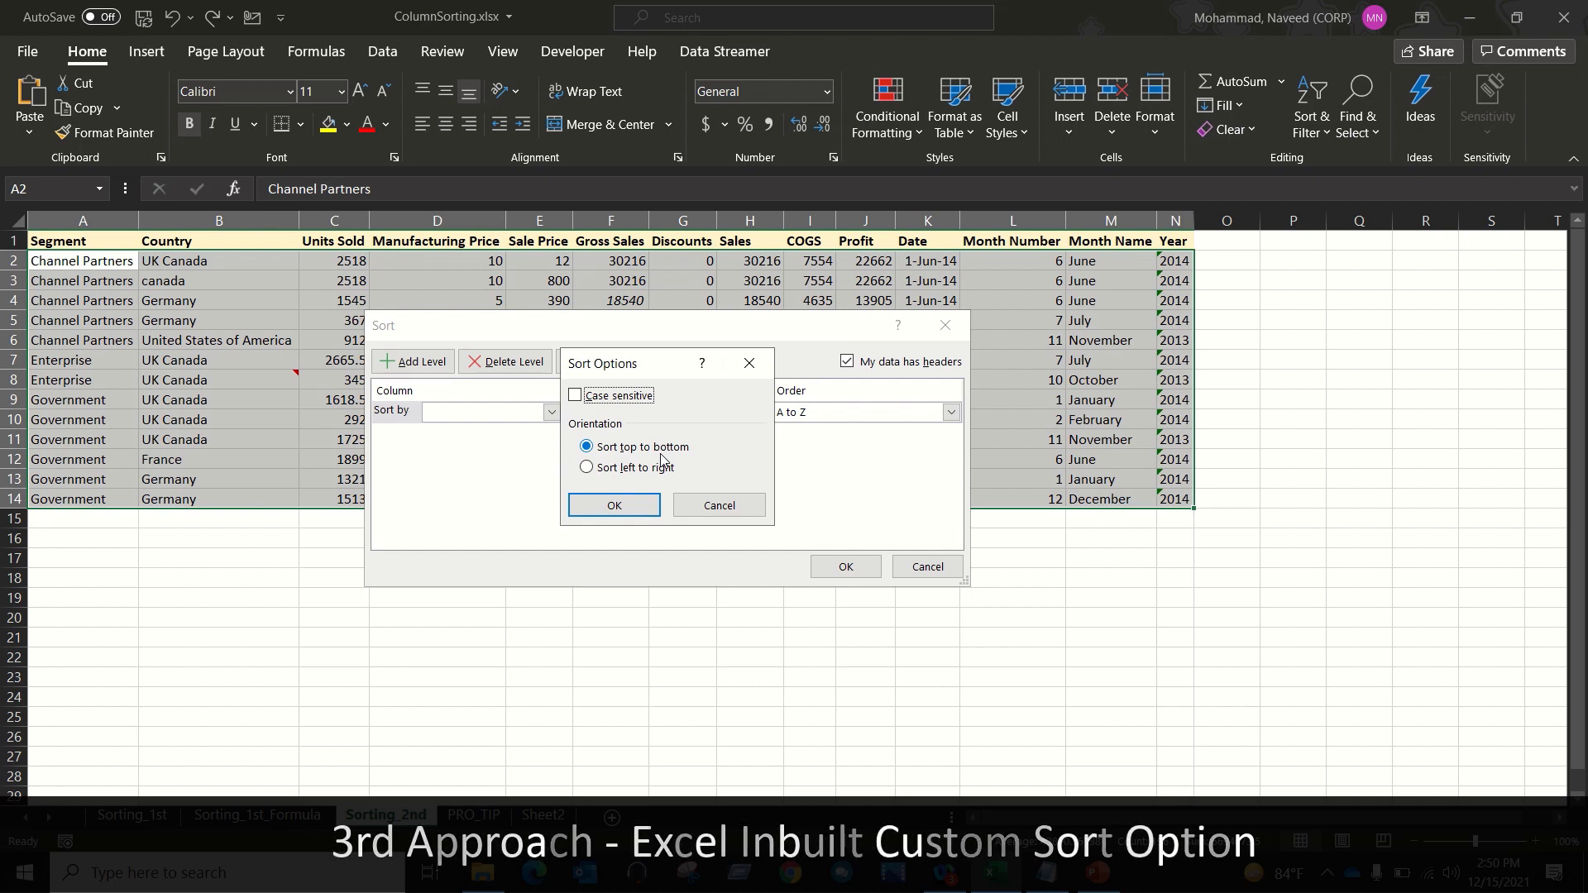
{"action": "left_click", "coordinate": [605, 453]}
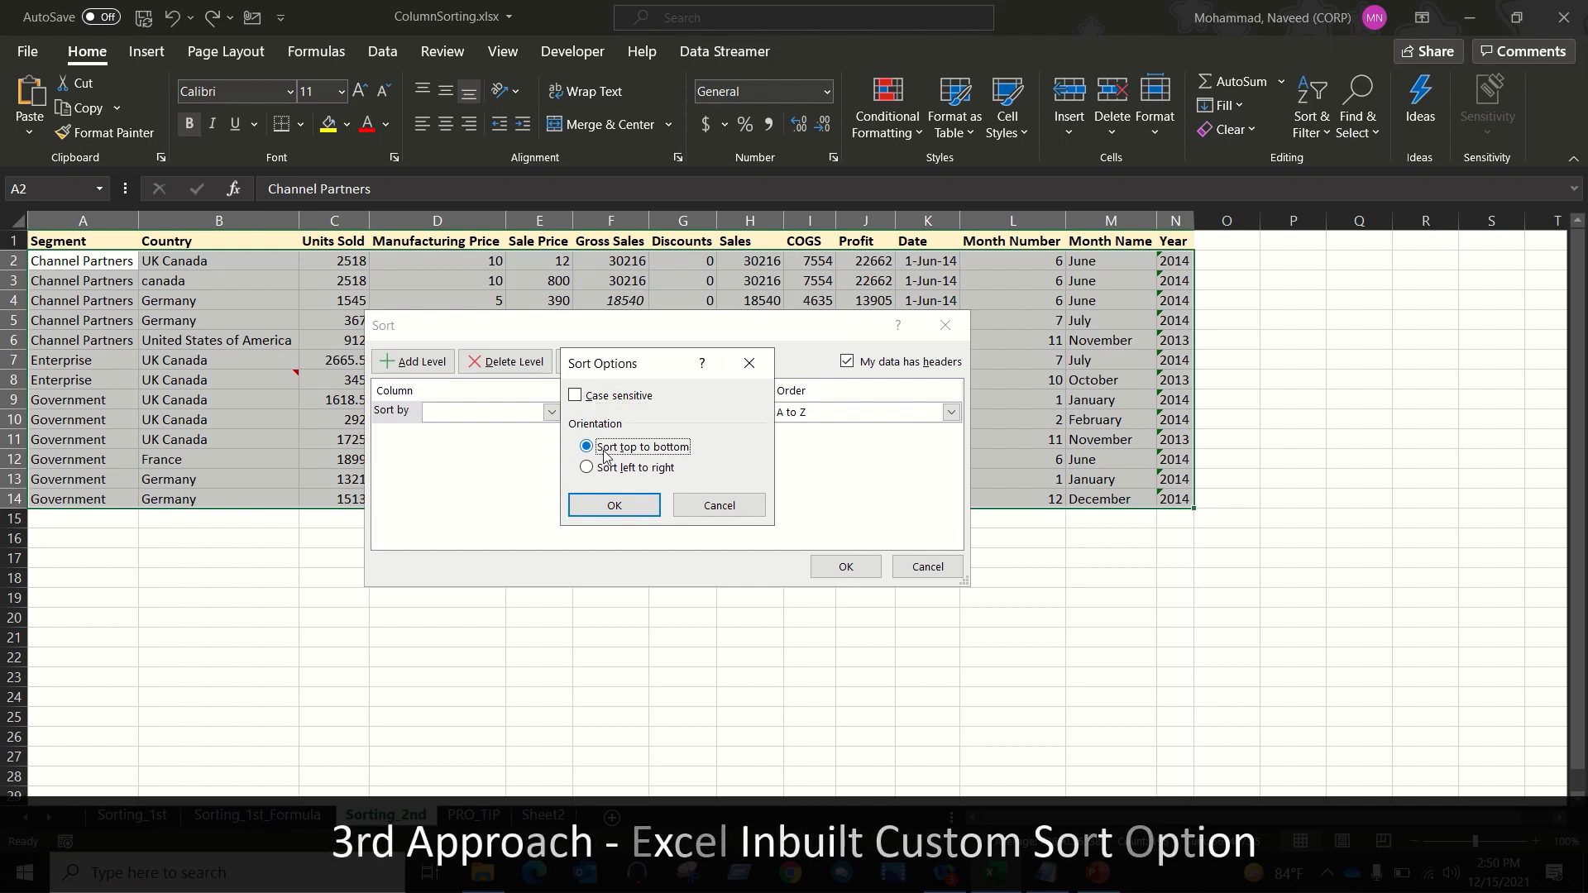
{"action": "left_click", "coordinate": [607, 468]}
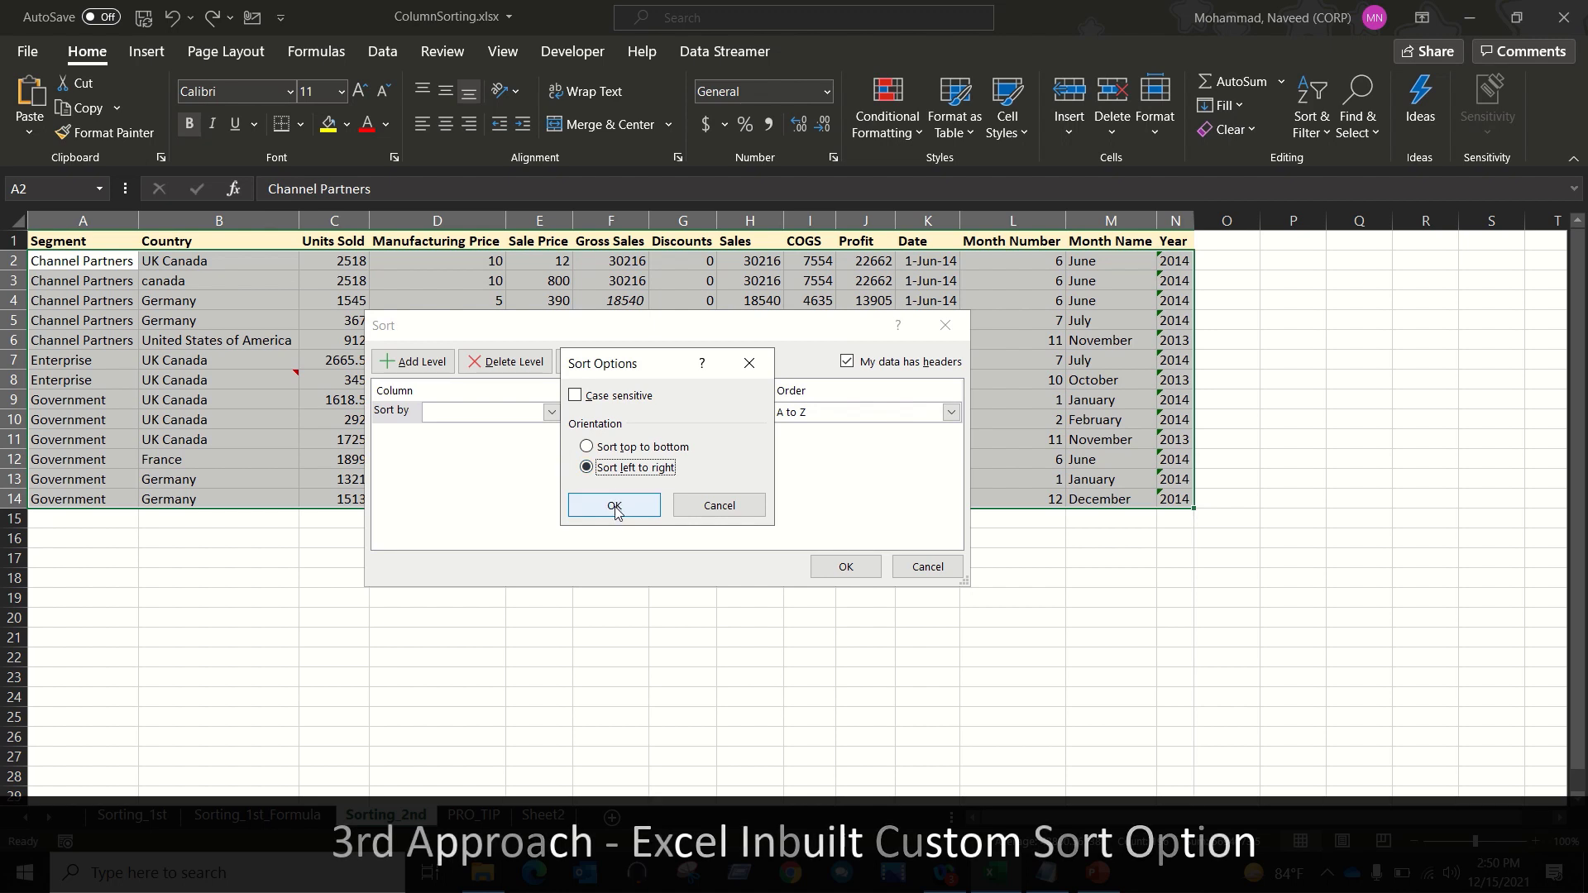
{"action": "left_click", "coordinate": [615, 507]}
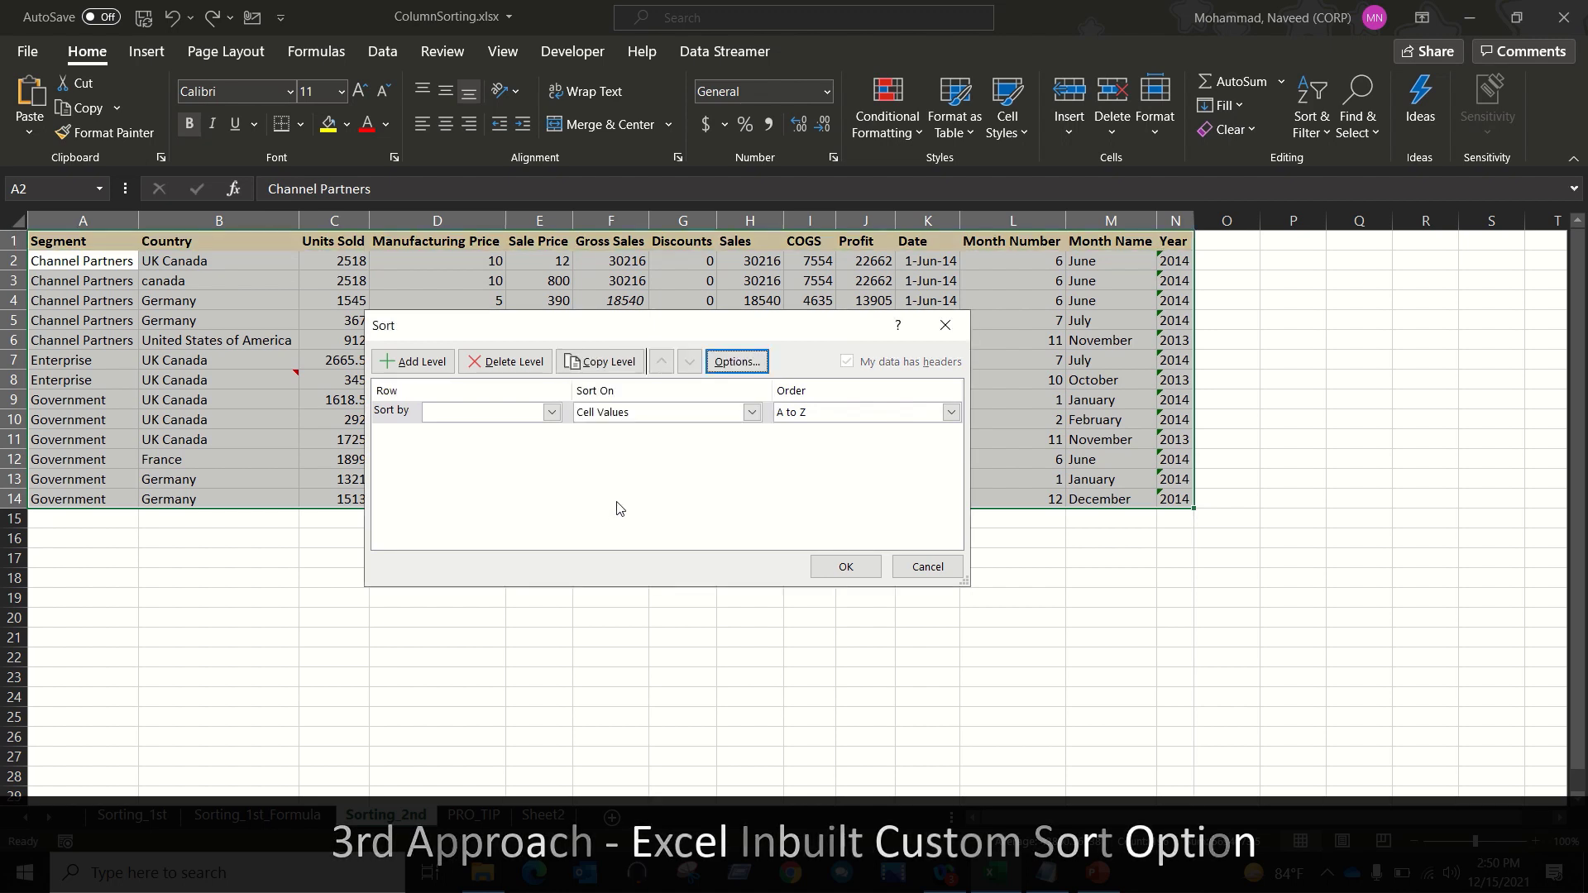
Step: Sort the table's columns by the cell values of Row 1 in A to Z order
{"action": "left_click", "coordinate": [437, 413]}
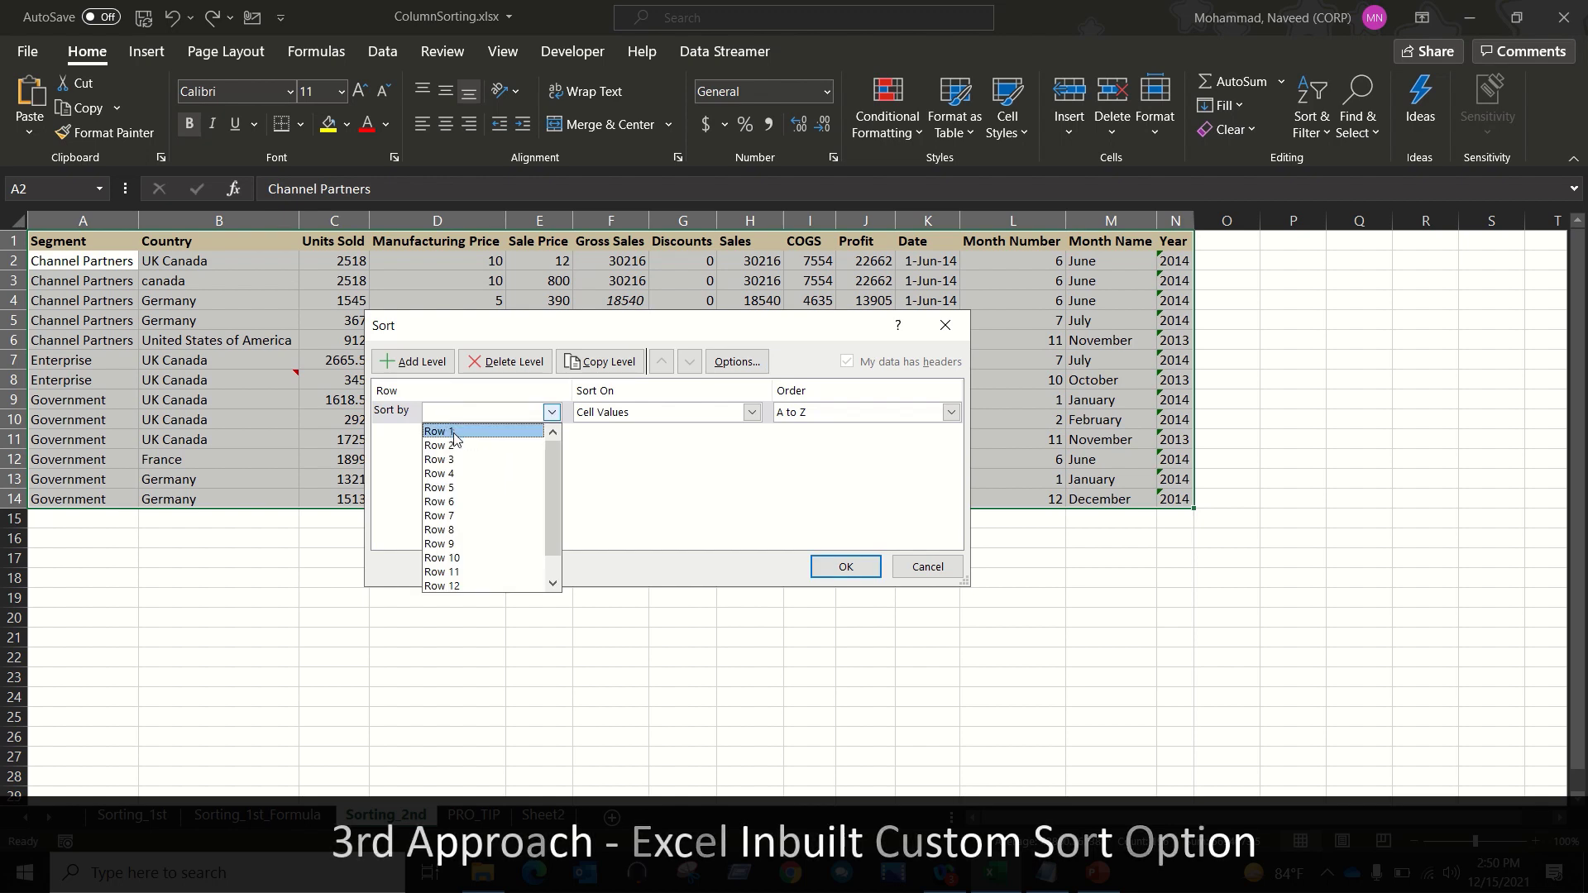
{"action": "left_click", "coordinate": [455, 433]}
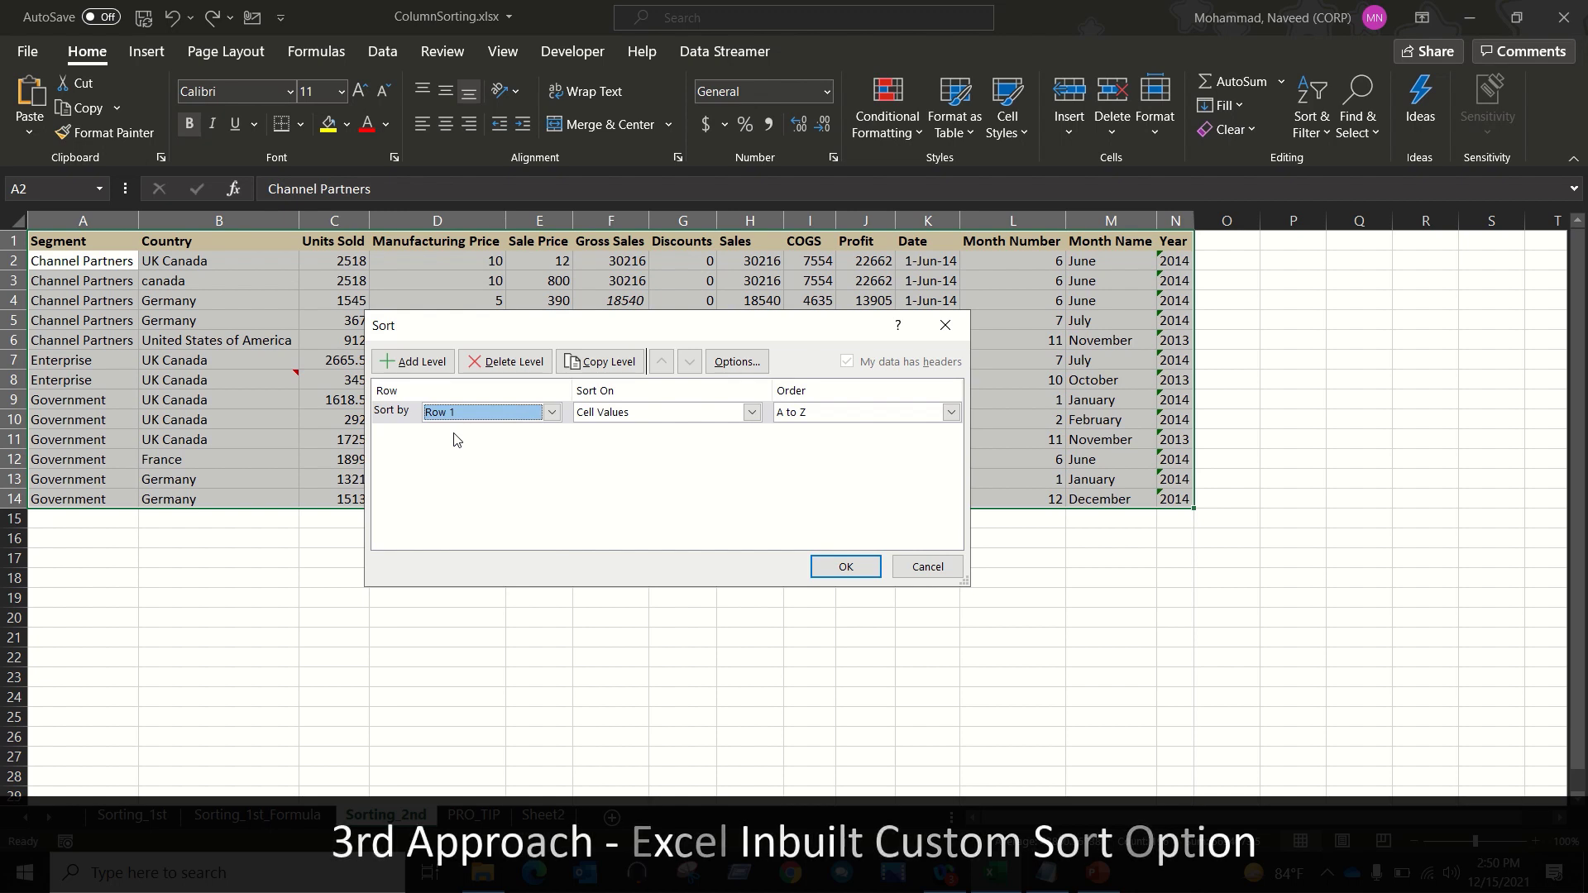
{"action": "left_click", "coordinate": [498, 414]}
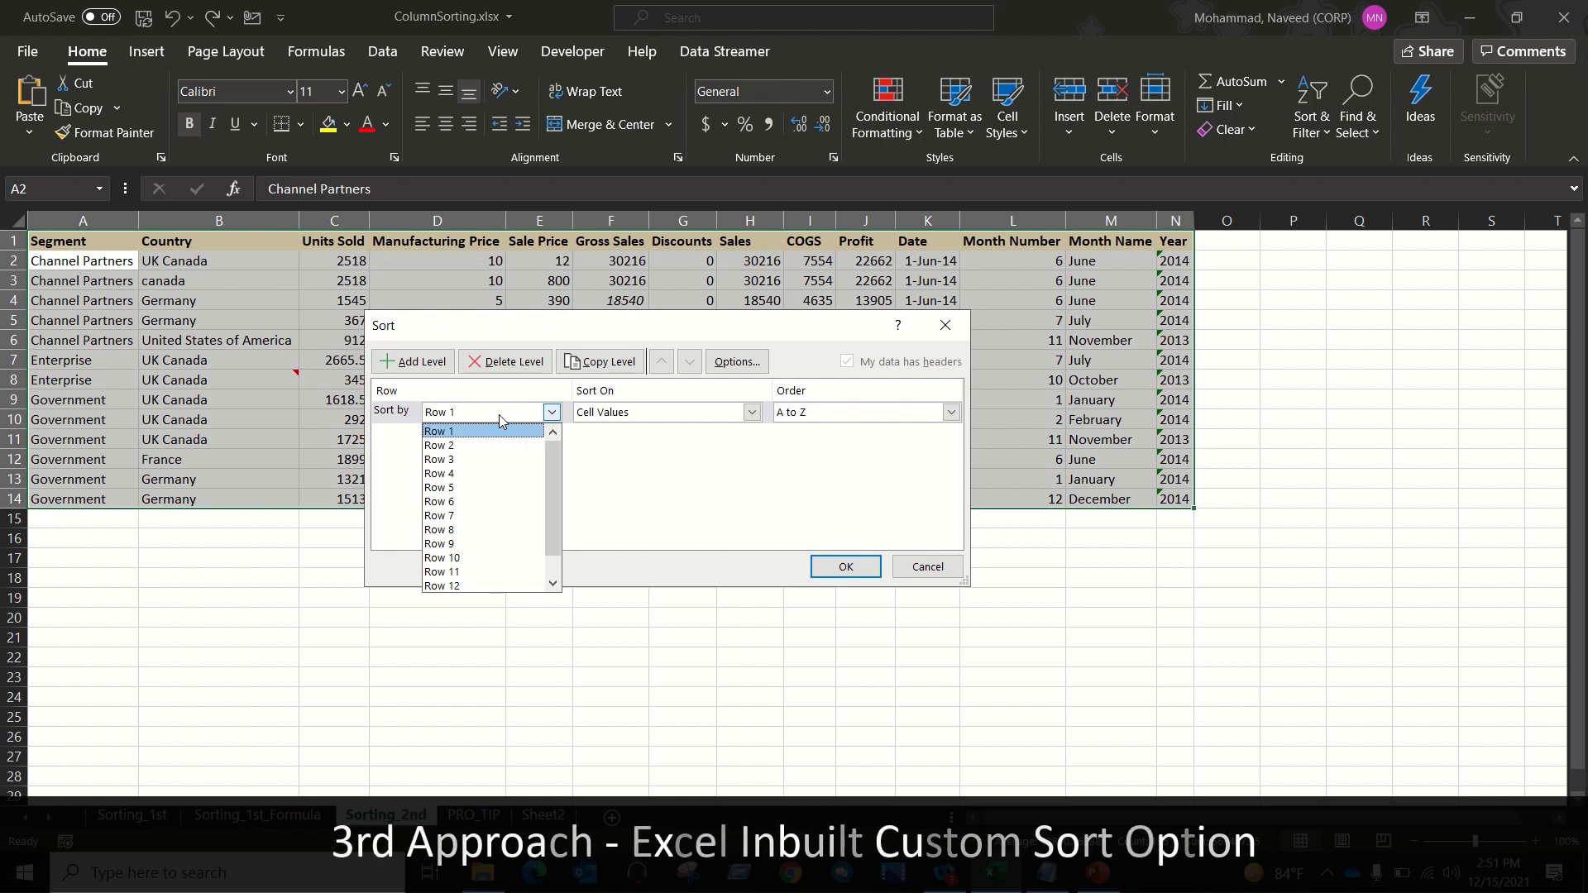
{"action": "left_click", "coordinate": [480, 432]}
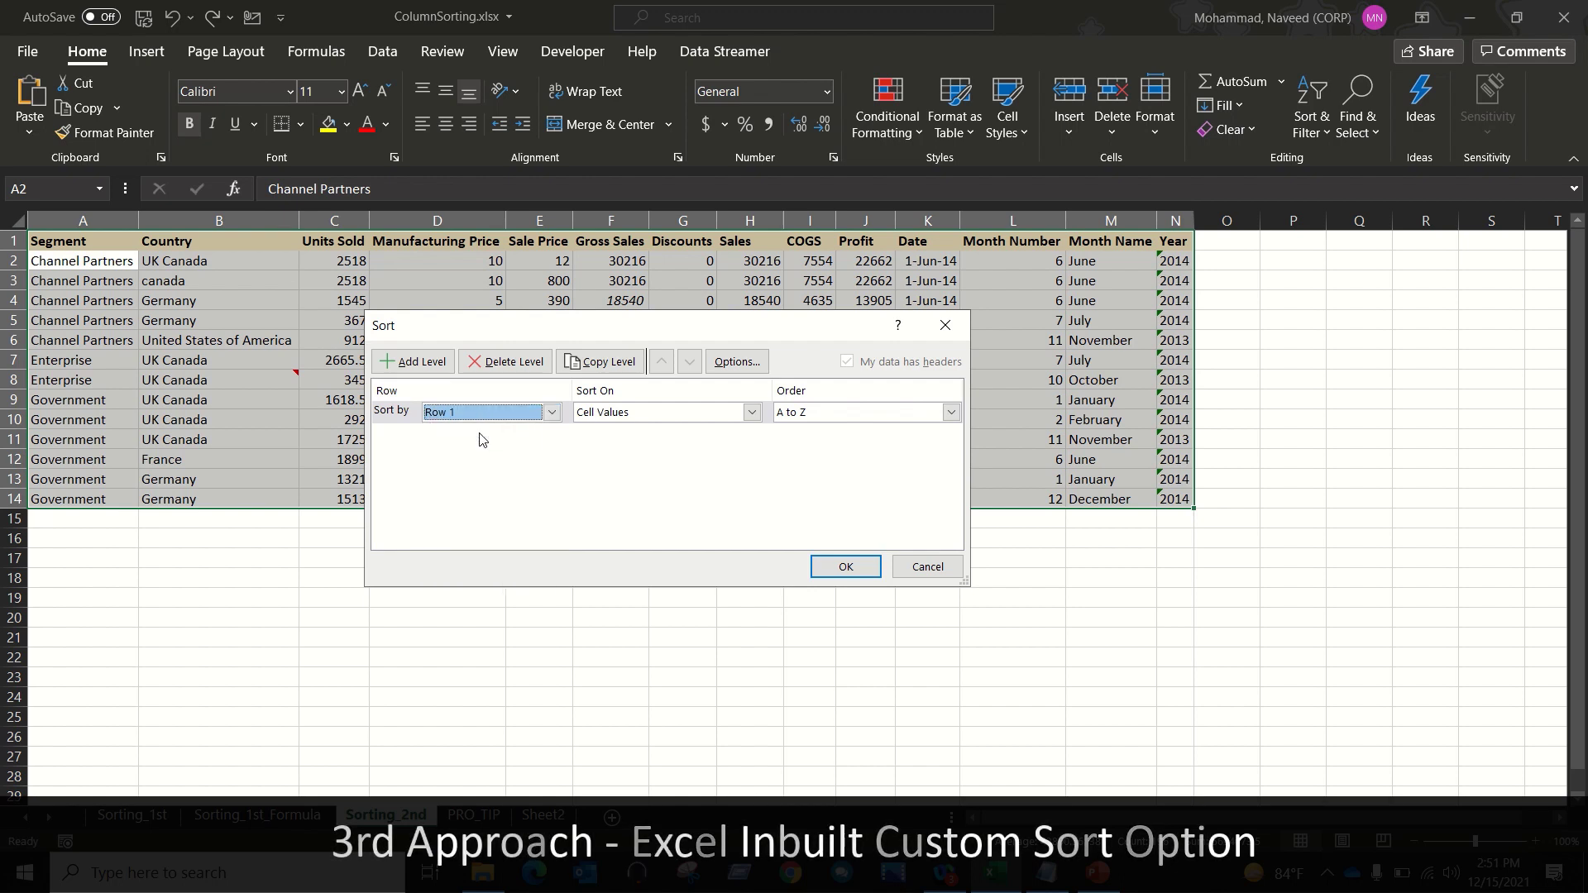
{"action": "left_click", "coordinate": [819, 414]}
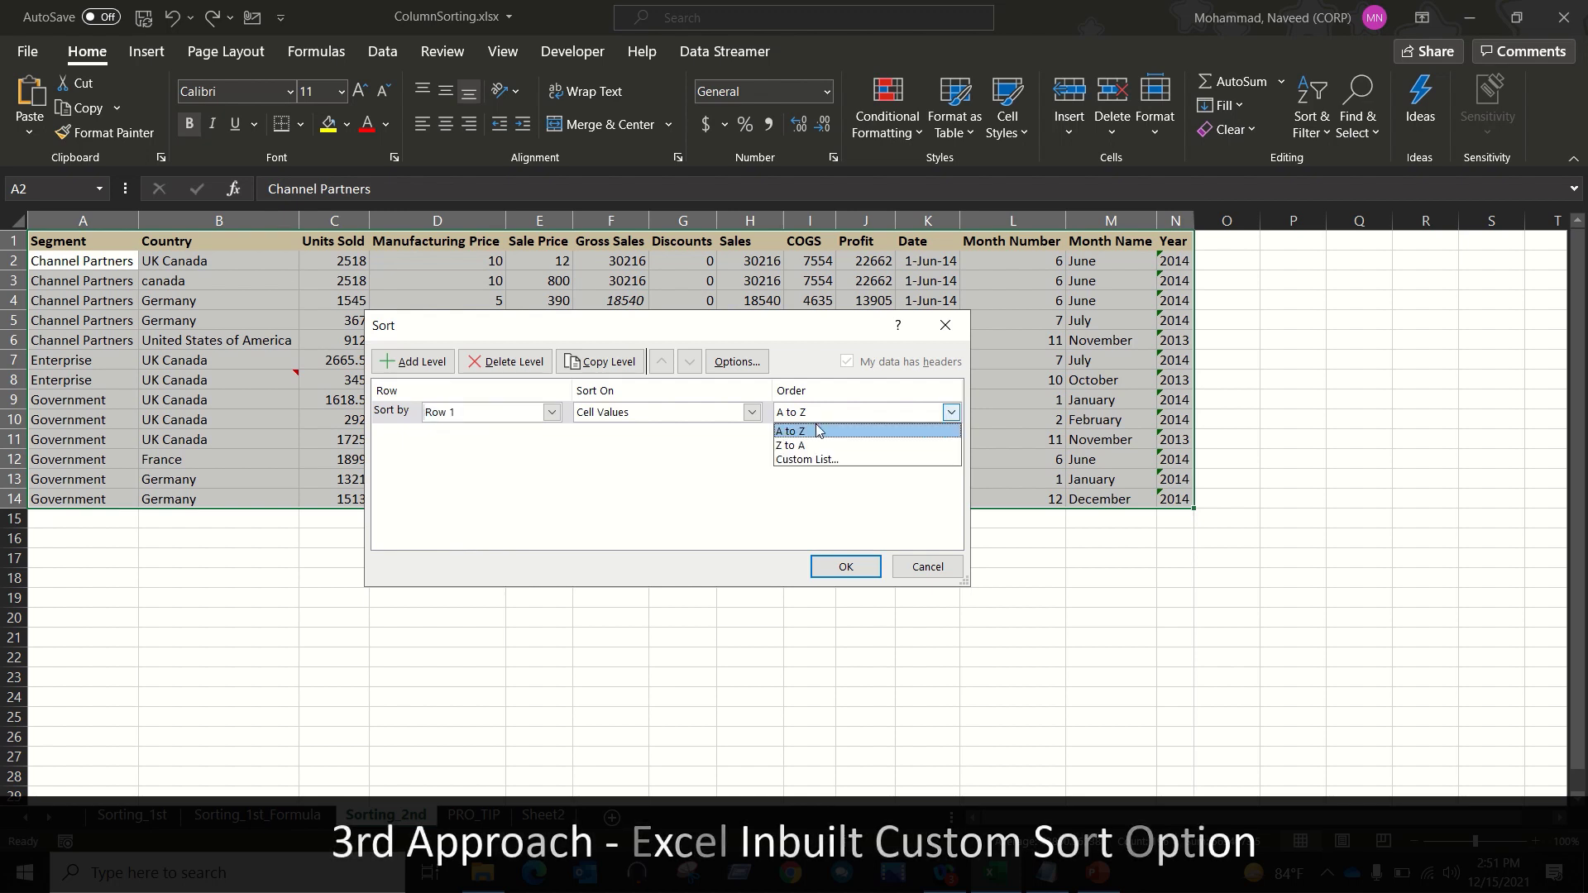
{"action": "left_click", "coordinate": [817, 434]}
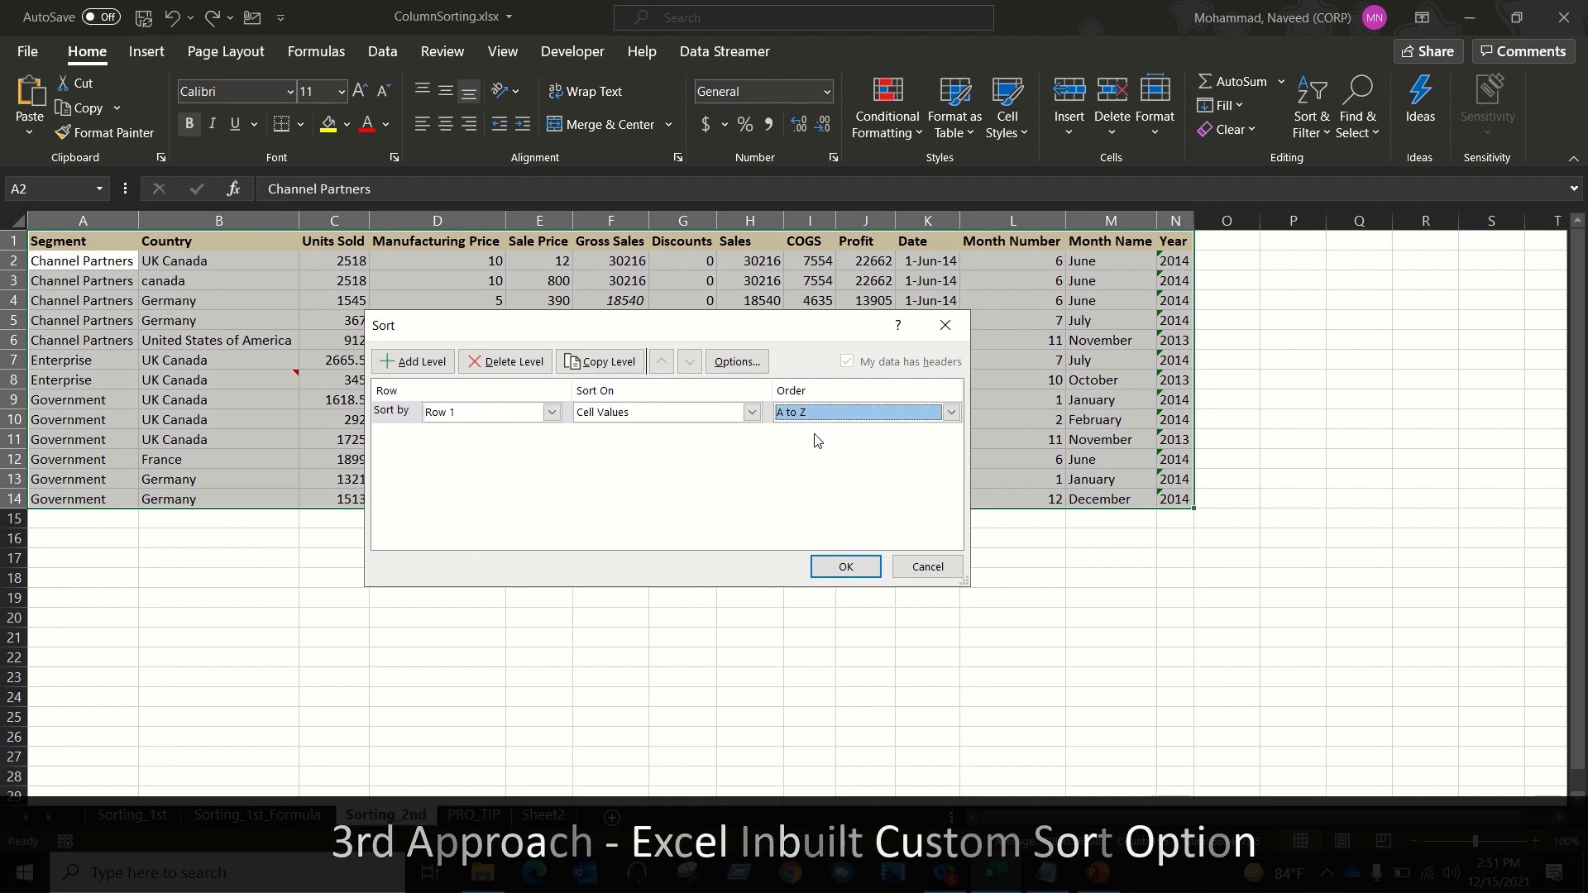
{"action": "left_click", "coordinate": [841, 569]}
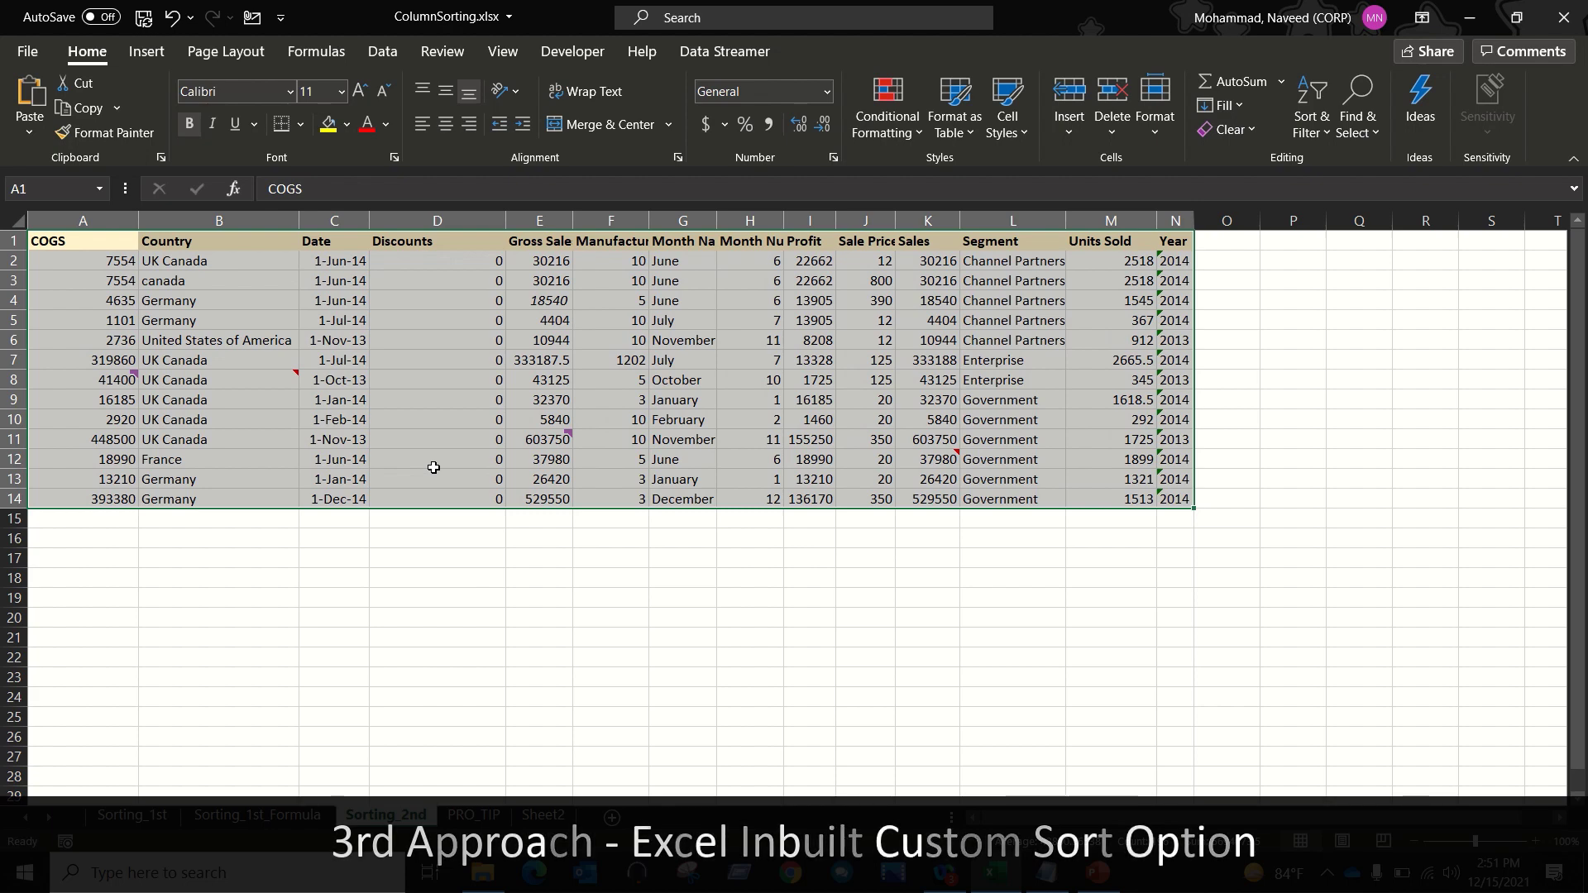
Step: Fill the Discounts, Month Name and Sales header cells in row 1 with yellow
{"action": "left_click", "coordinate": [110, 248]}
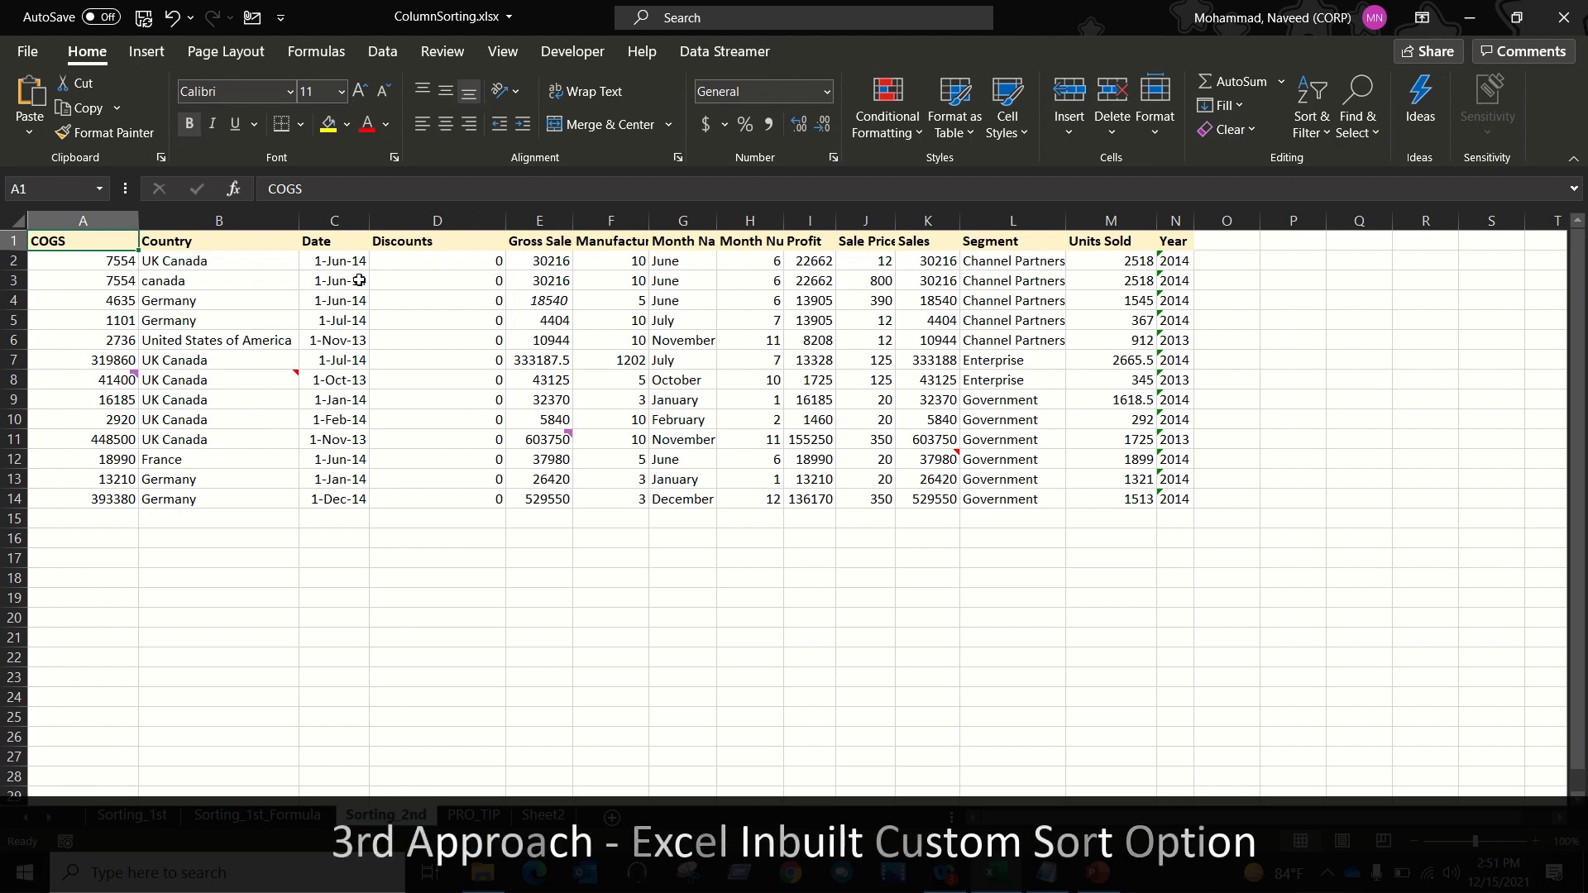
{"action": "left_click", "coordinate": [407, 247]}
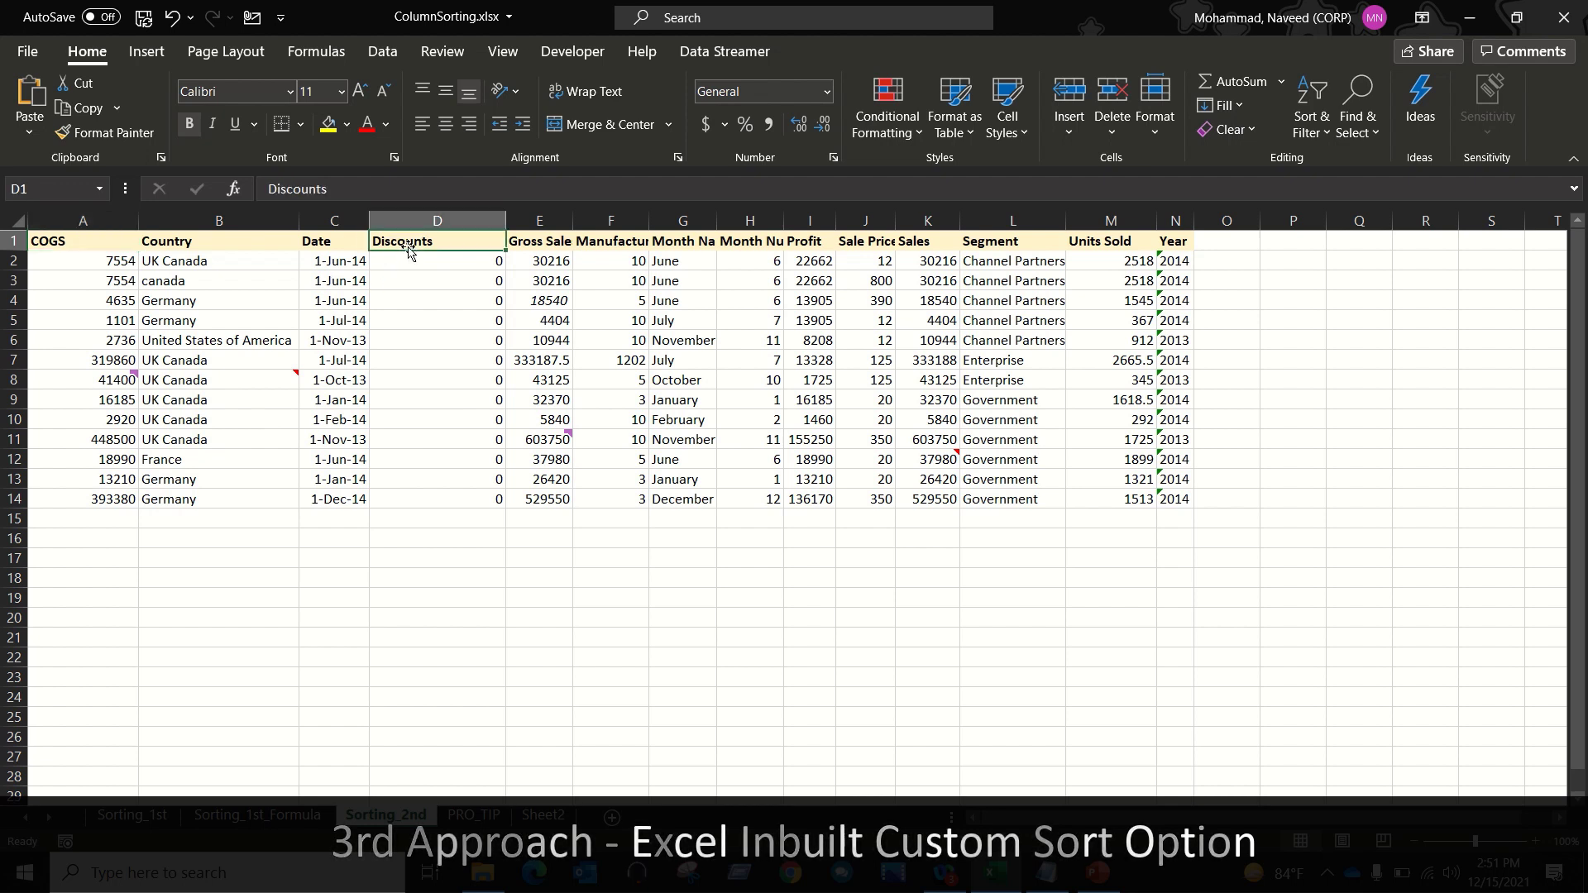
{"action": "left_click", "coordinate": [330, 132]}
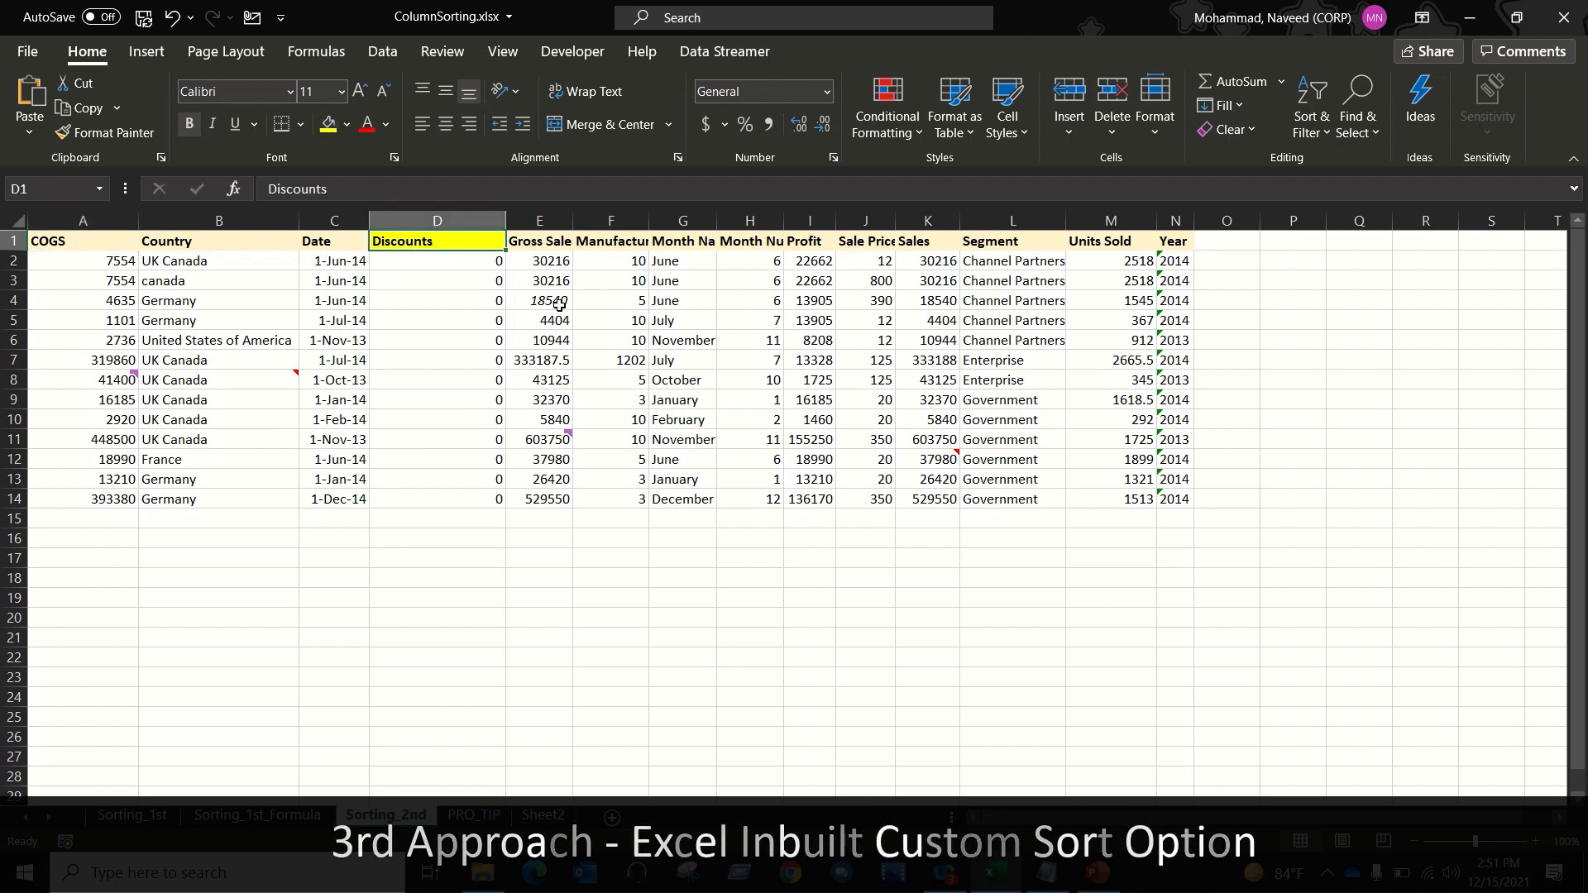
{"action": "left_click", "coordinate": [680, 249]}
{"action": "left_click", "coordinate": [330, 133]}
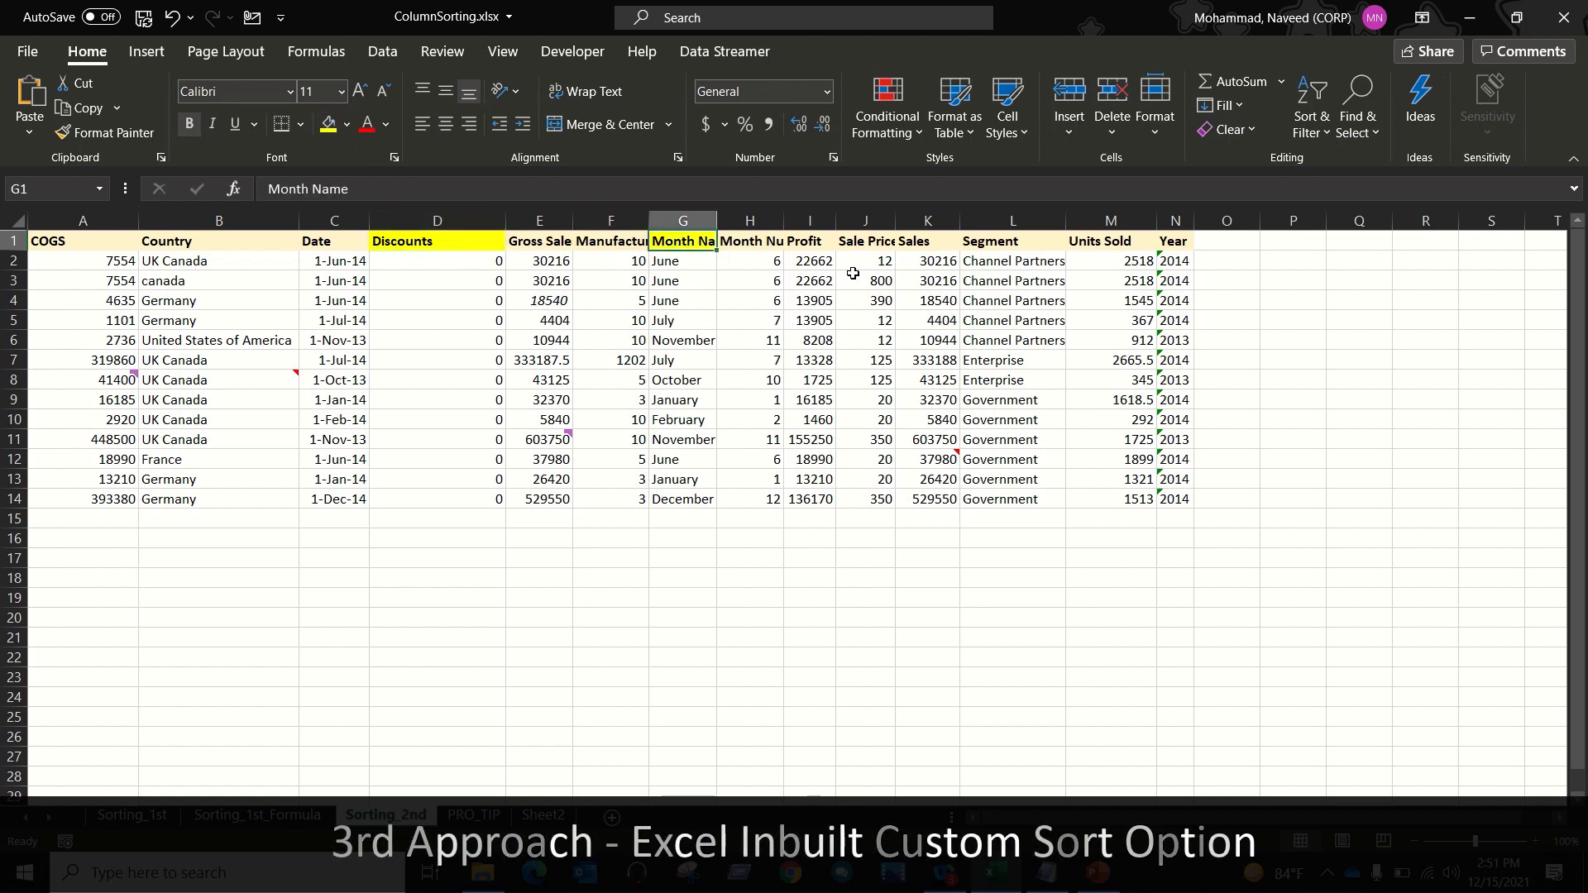
{"action": "left_click", "coordinate": [919, 244]}
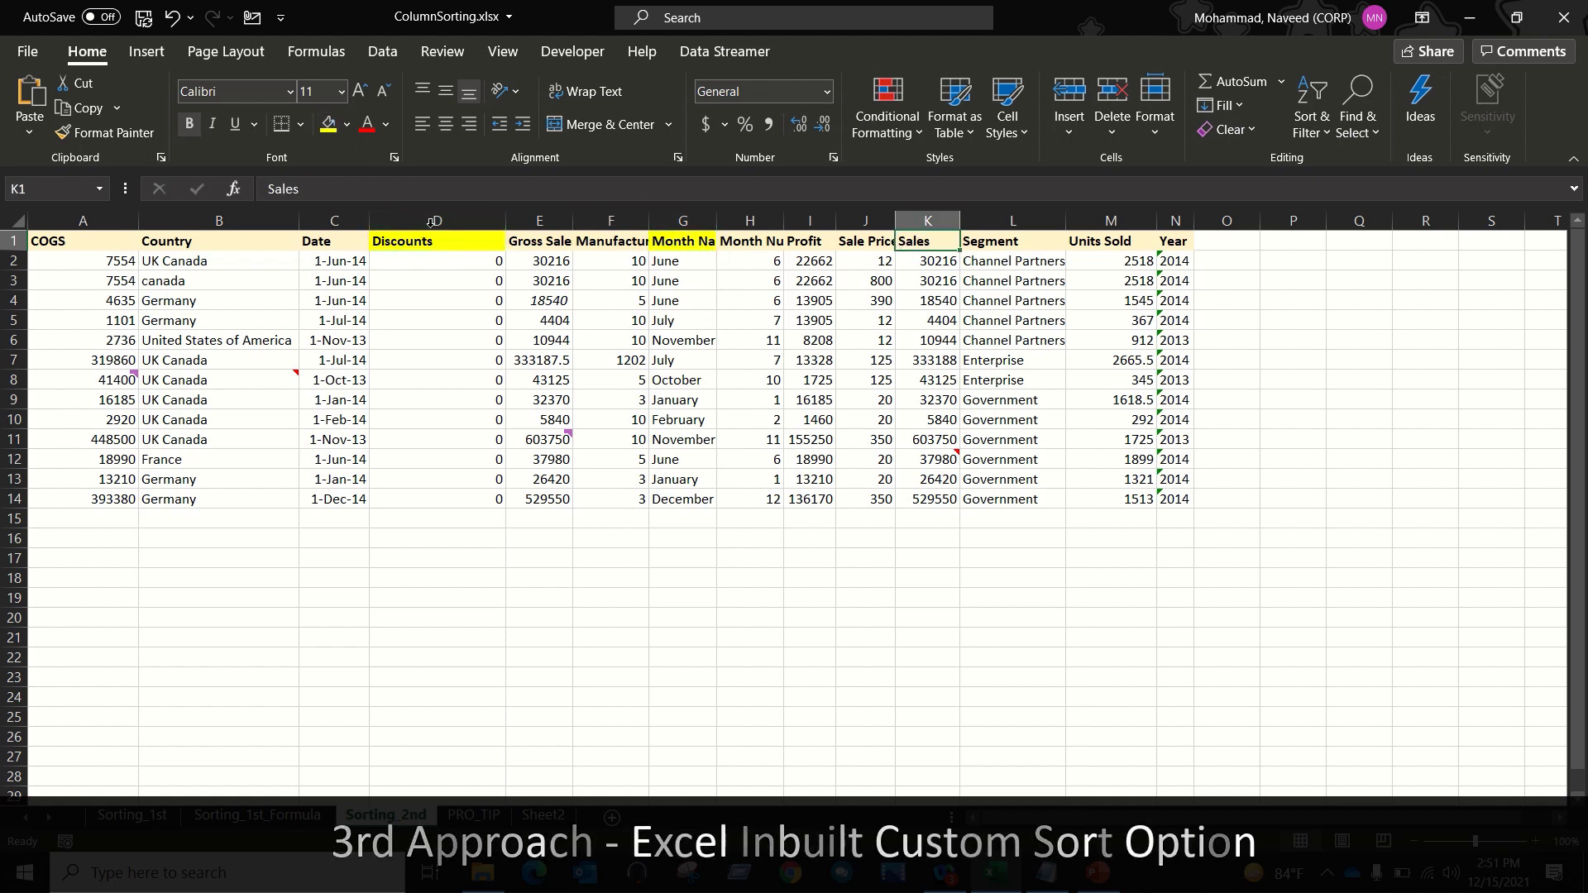
{"action": "left_click", "coordinate": [329, 124]}
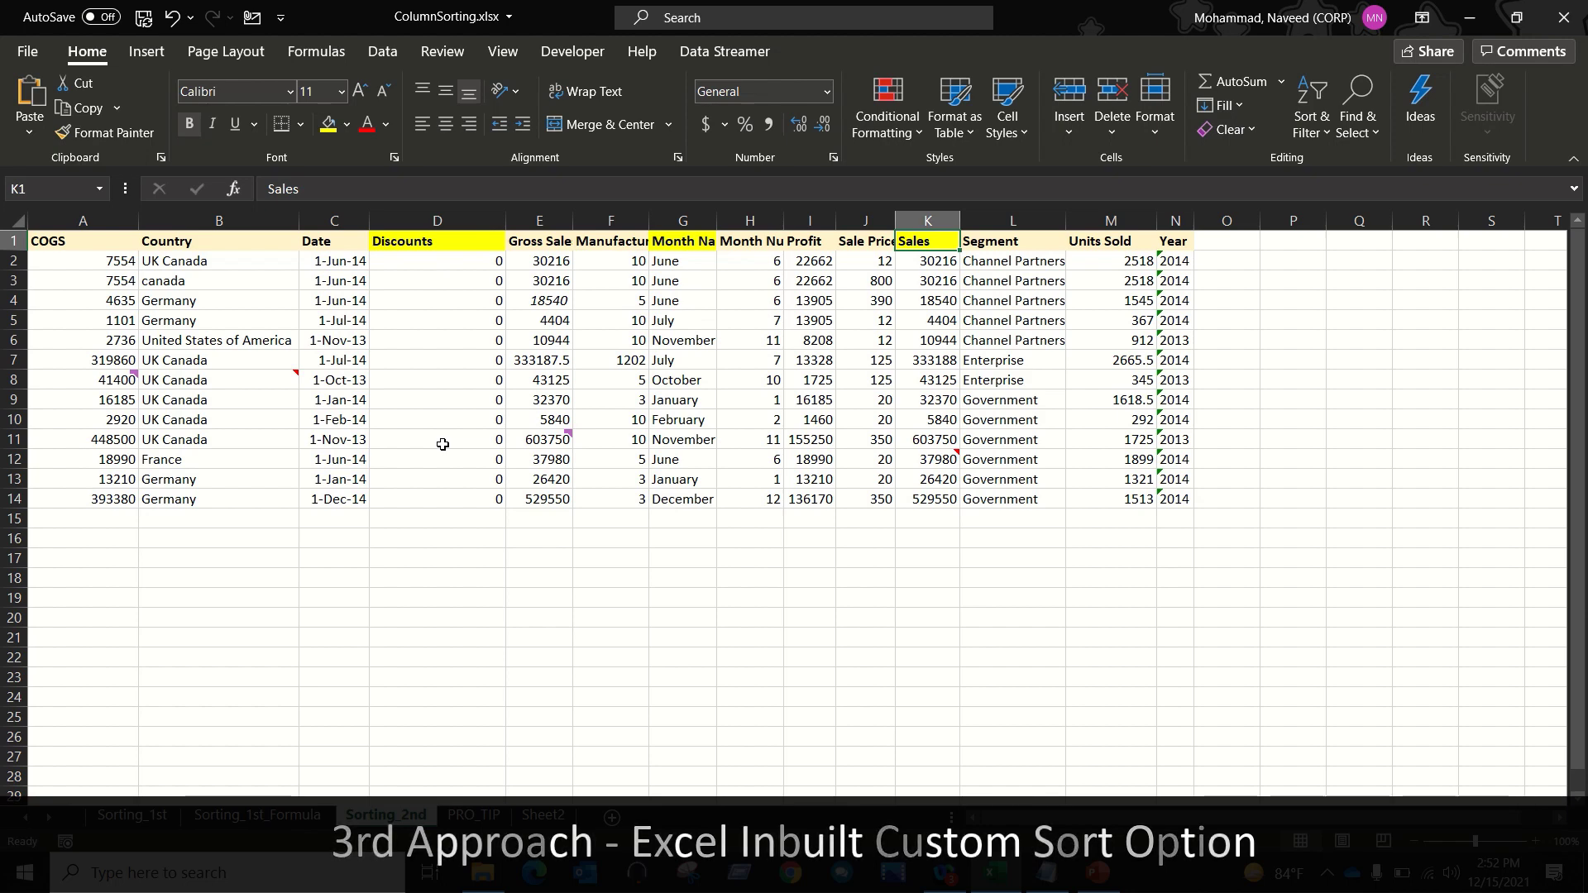
Step: Start a custom sort on the whole highlighted table A1:N14 with the orientation set to sort left to right
{"action": "key", "text": "ctrl+Home"}
{"action": "key", "text": "ctrl+a"}
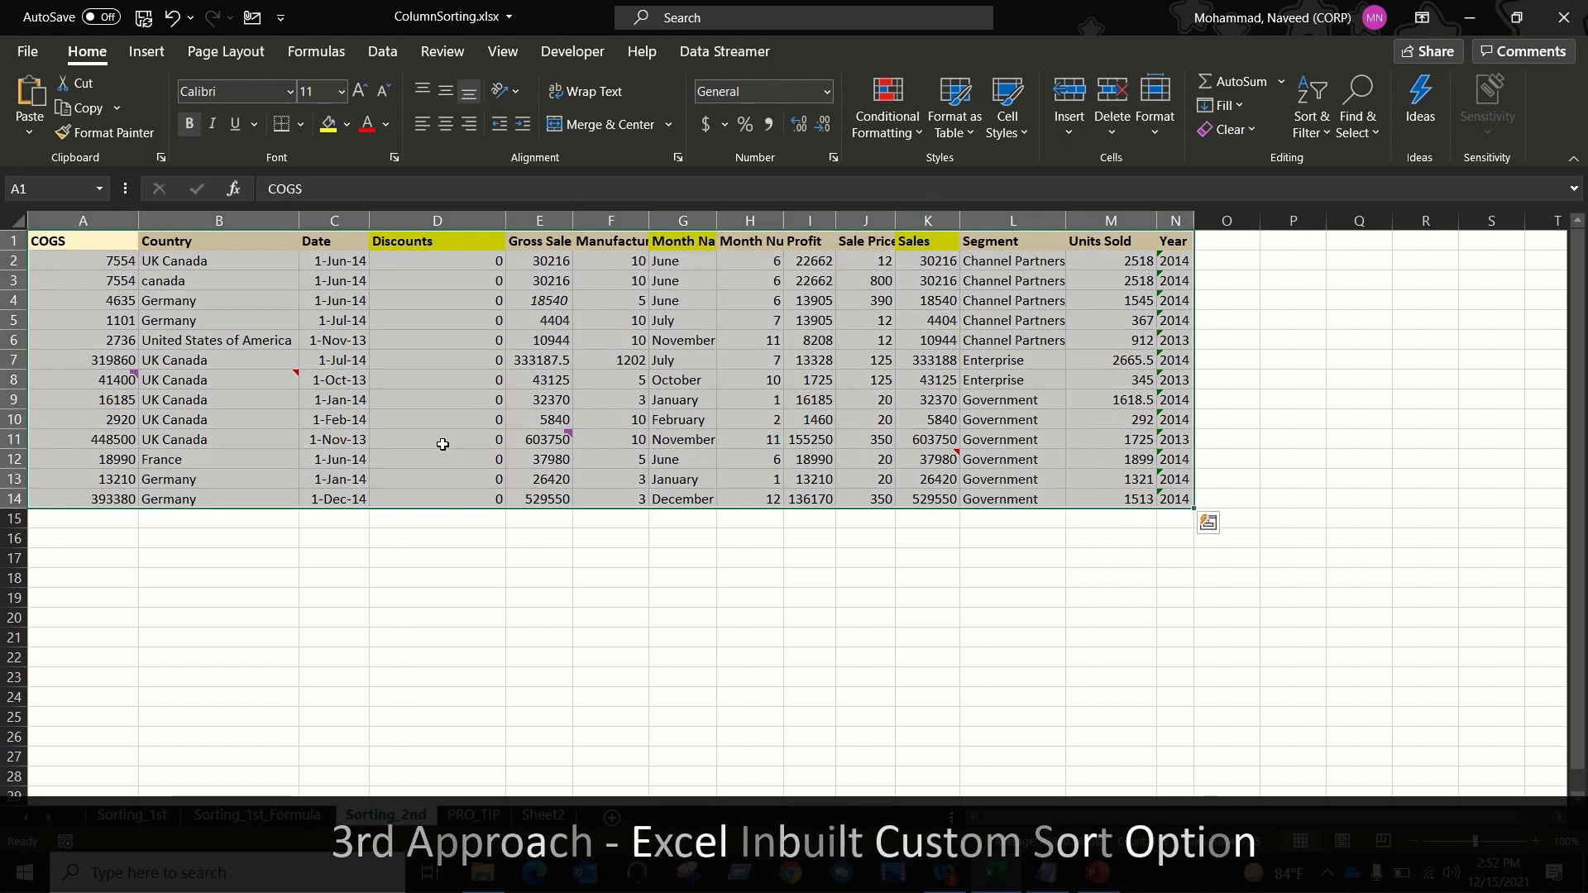
{"action": "key", "text": "alt+d"}
{"action": "key", "text": "s"}
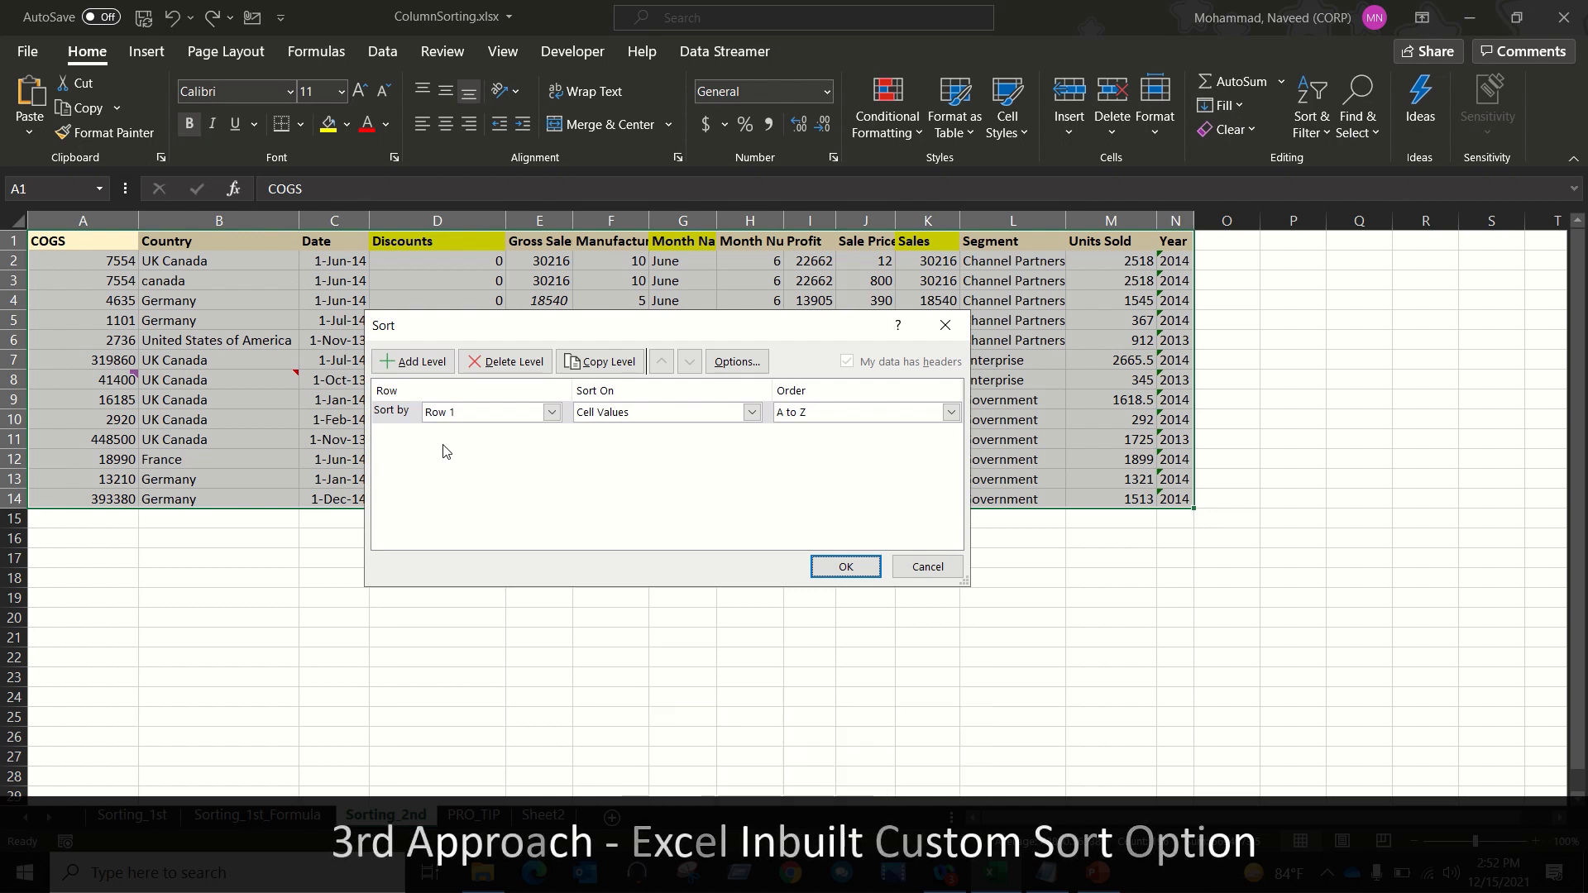
{"action": "left_click", "coordinate": [737, 361]}
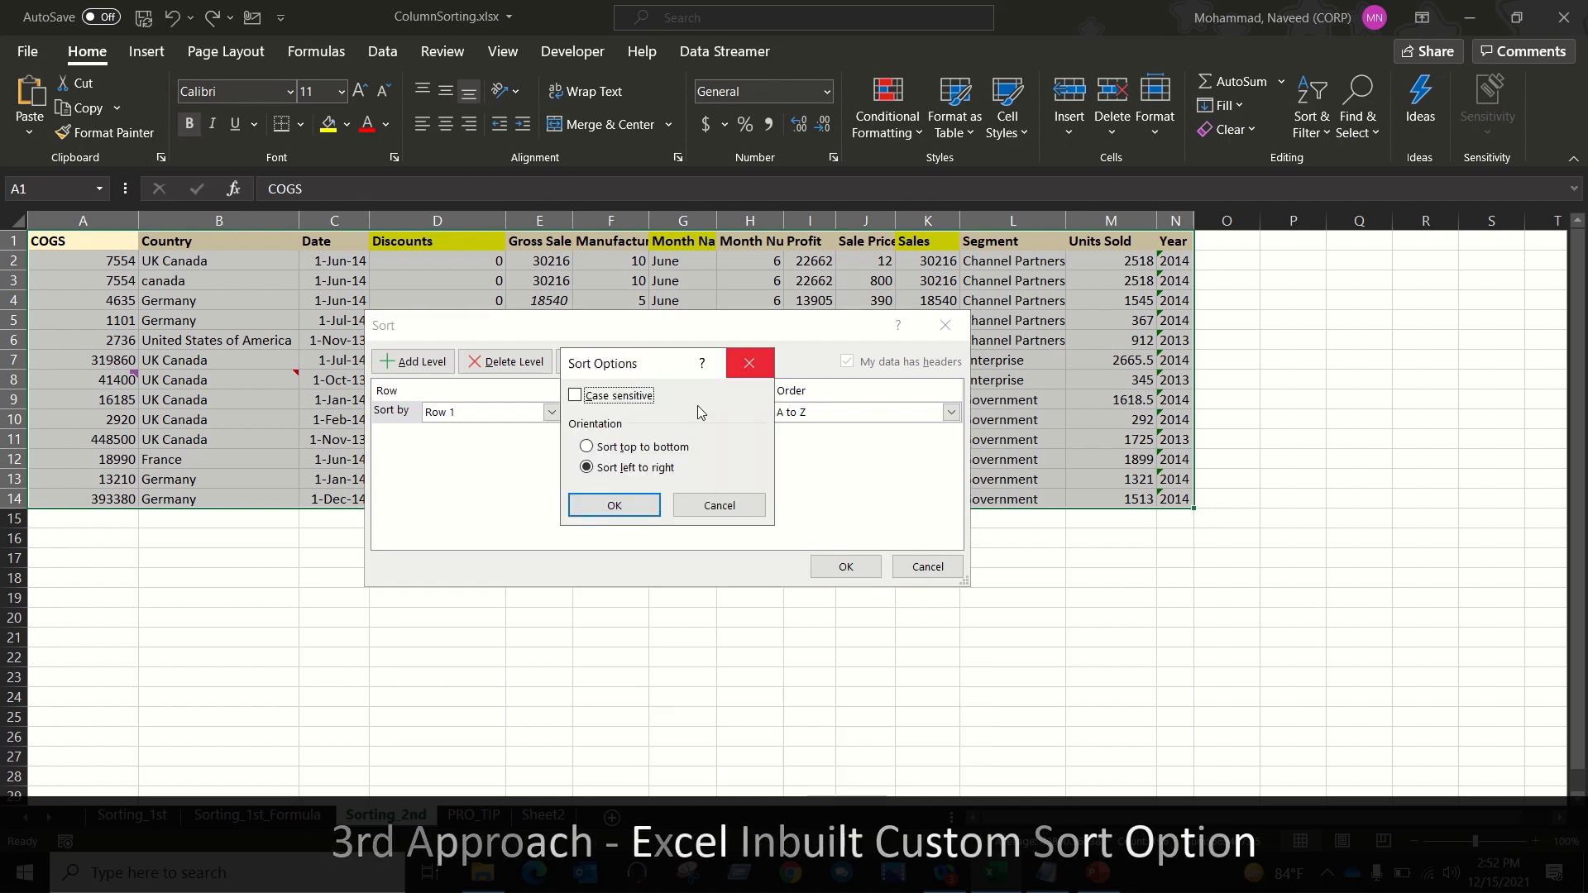
{"action": "left_click", "coordinate": [624, 468]}
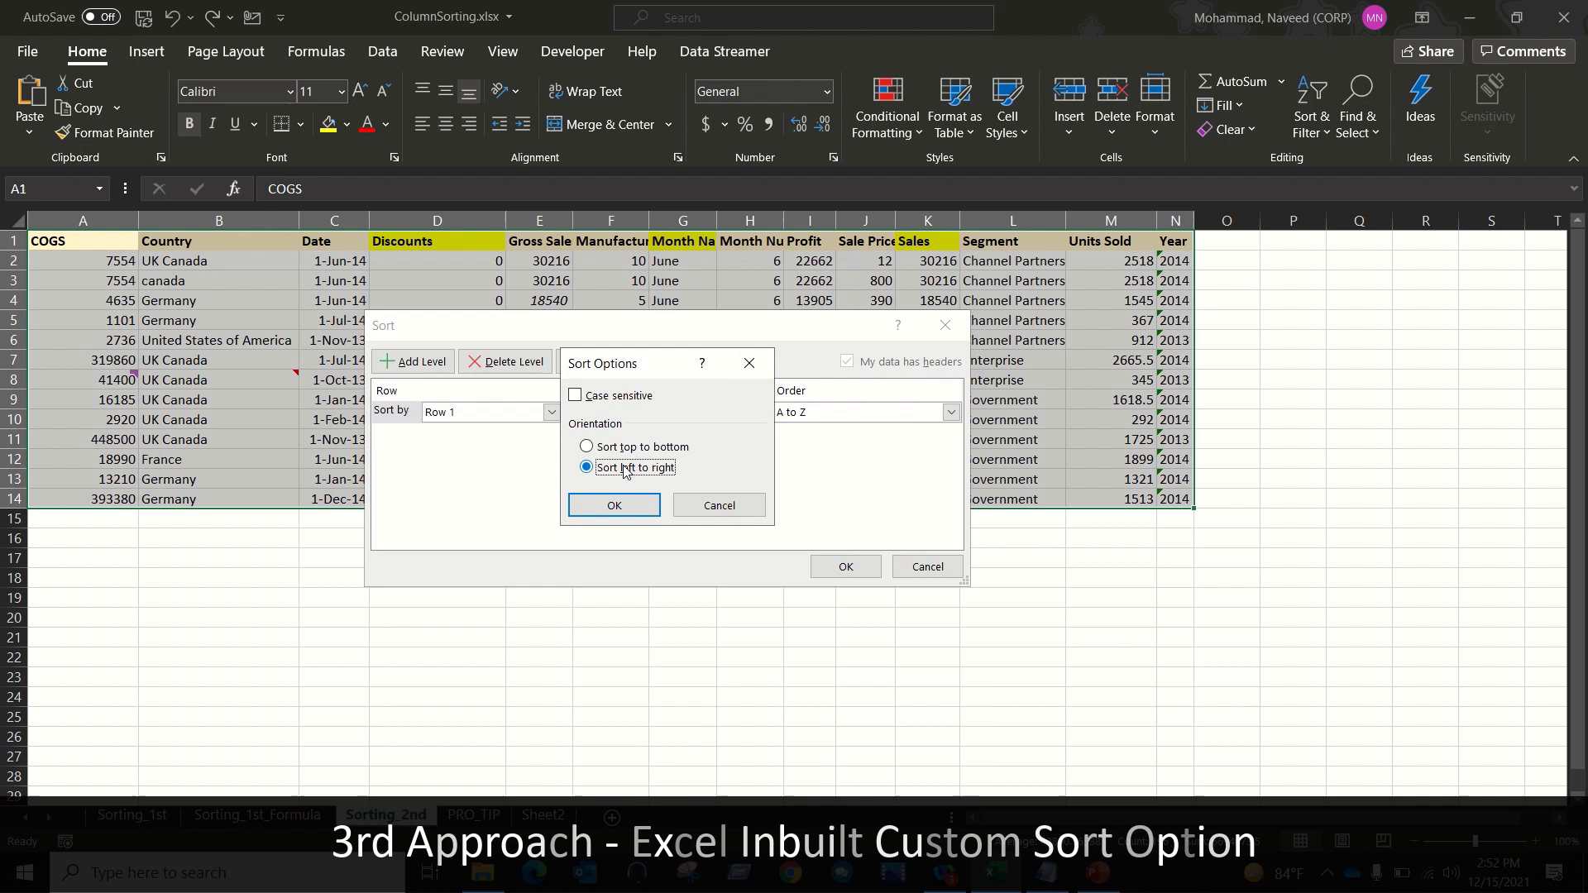
{"action": "left_click", "coordinate": [615, 506]}
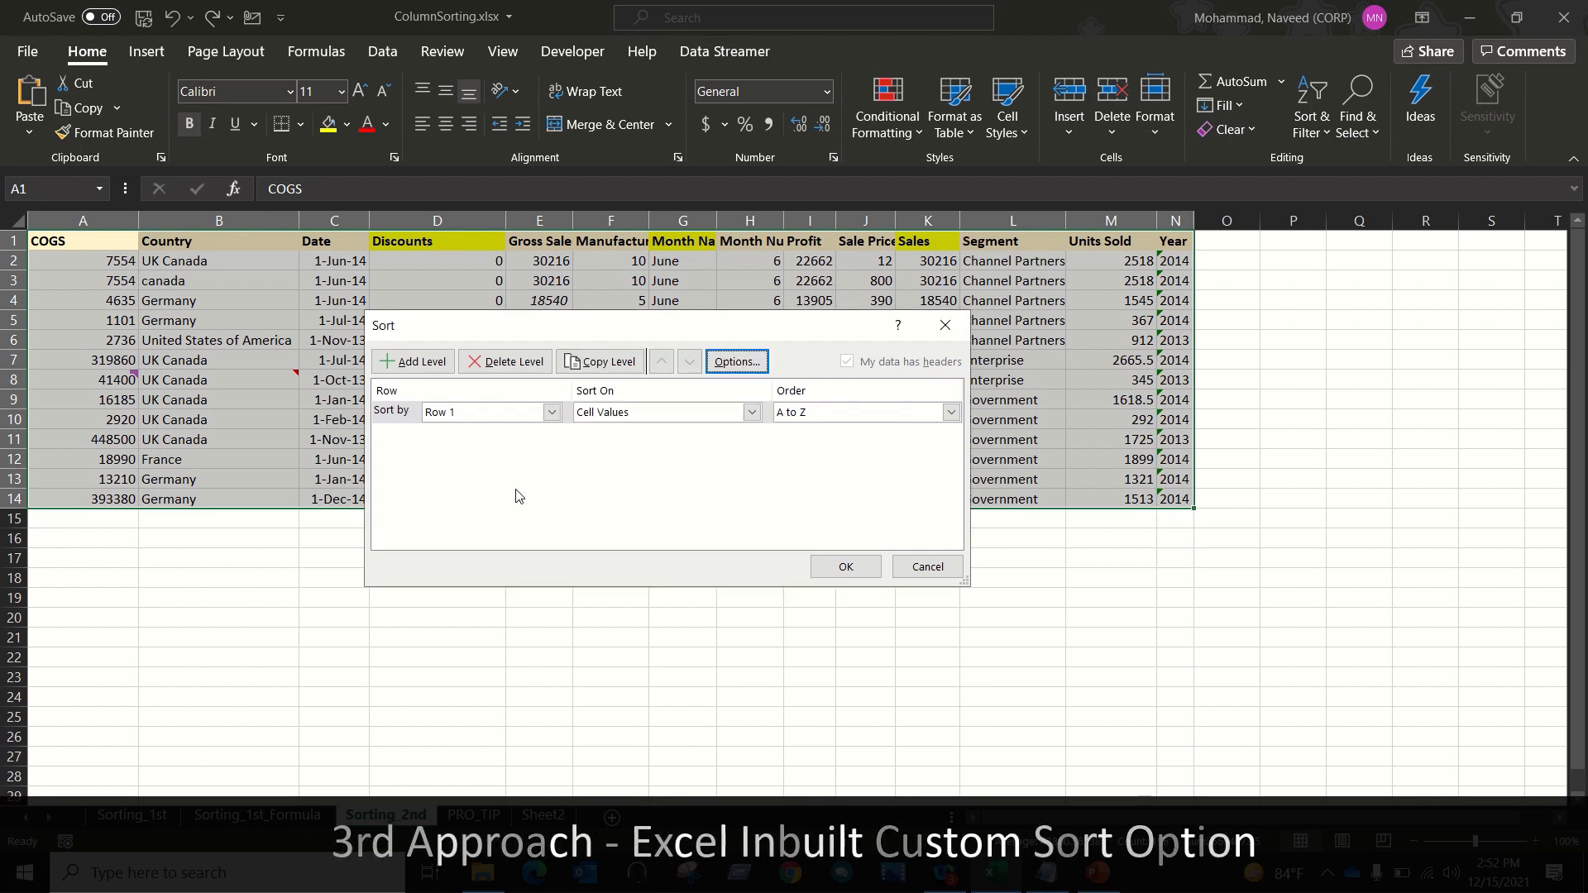
Step: Sort the columns by the cell color of Row 1, placing the yellow headers On Left
{"action": "left_click", "coordinate": [469, 413]}
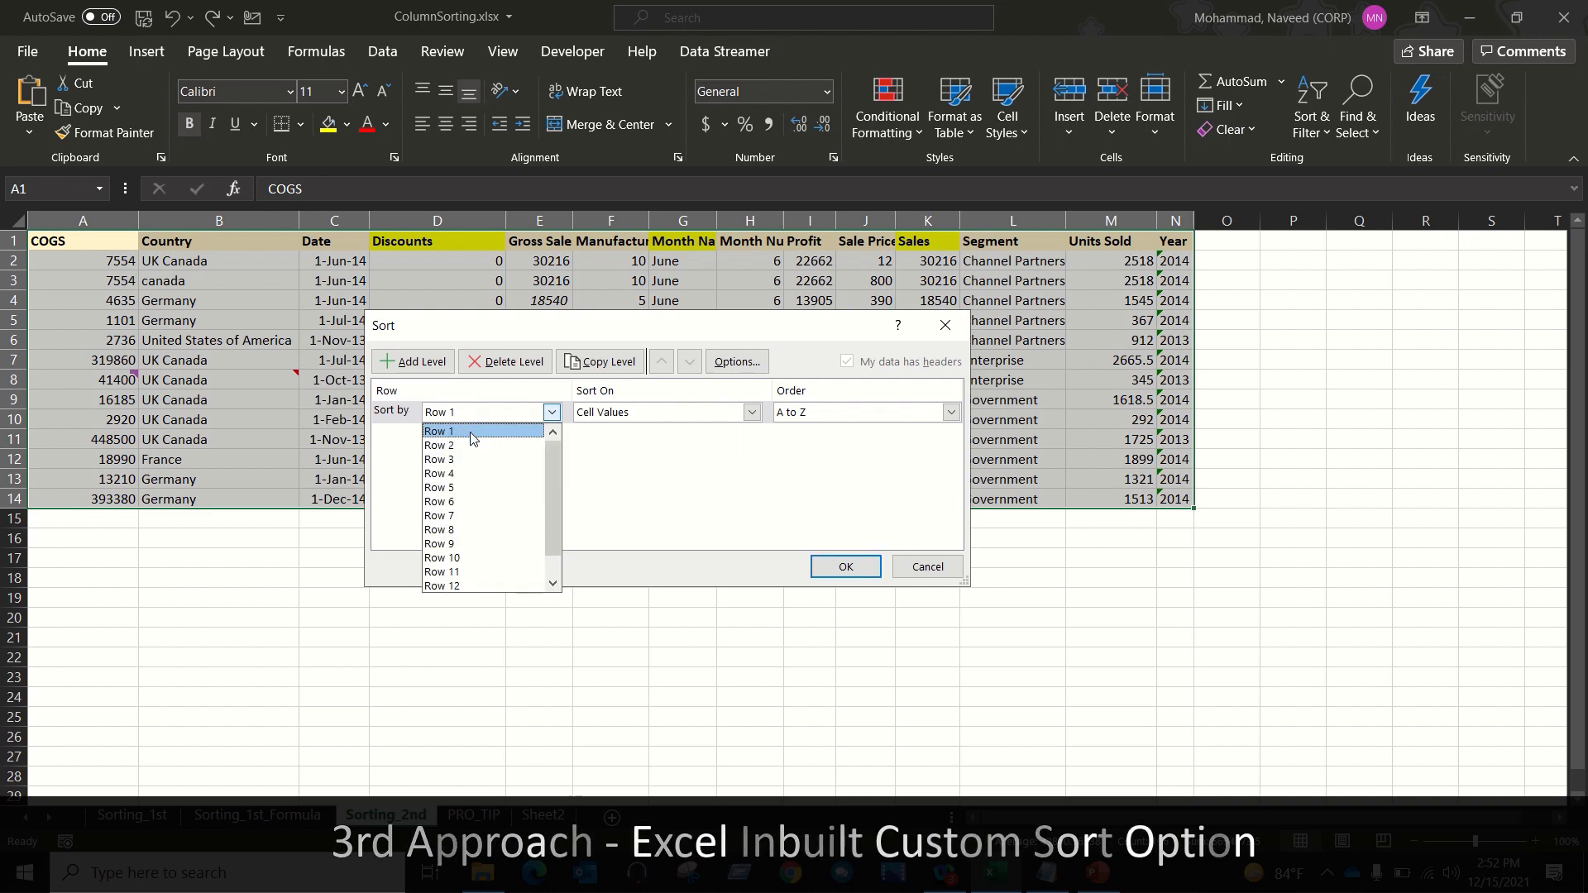
{"action": "left_click", "coordinate": [473, 434]}
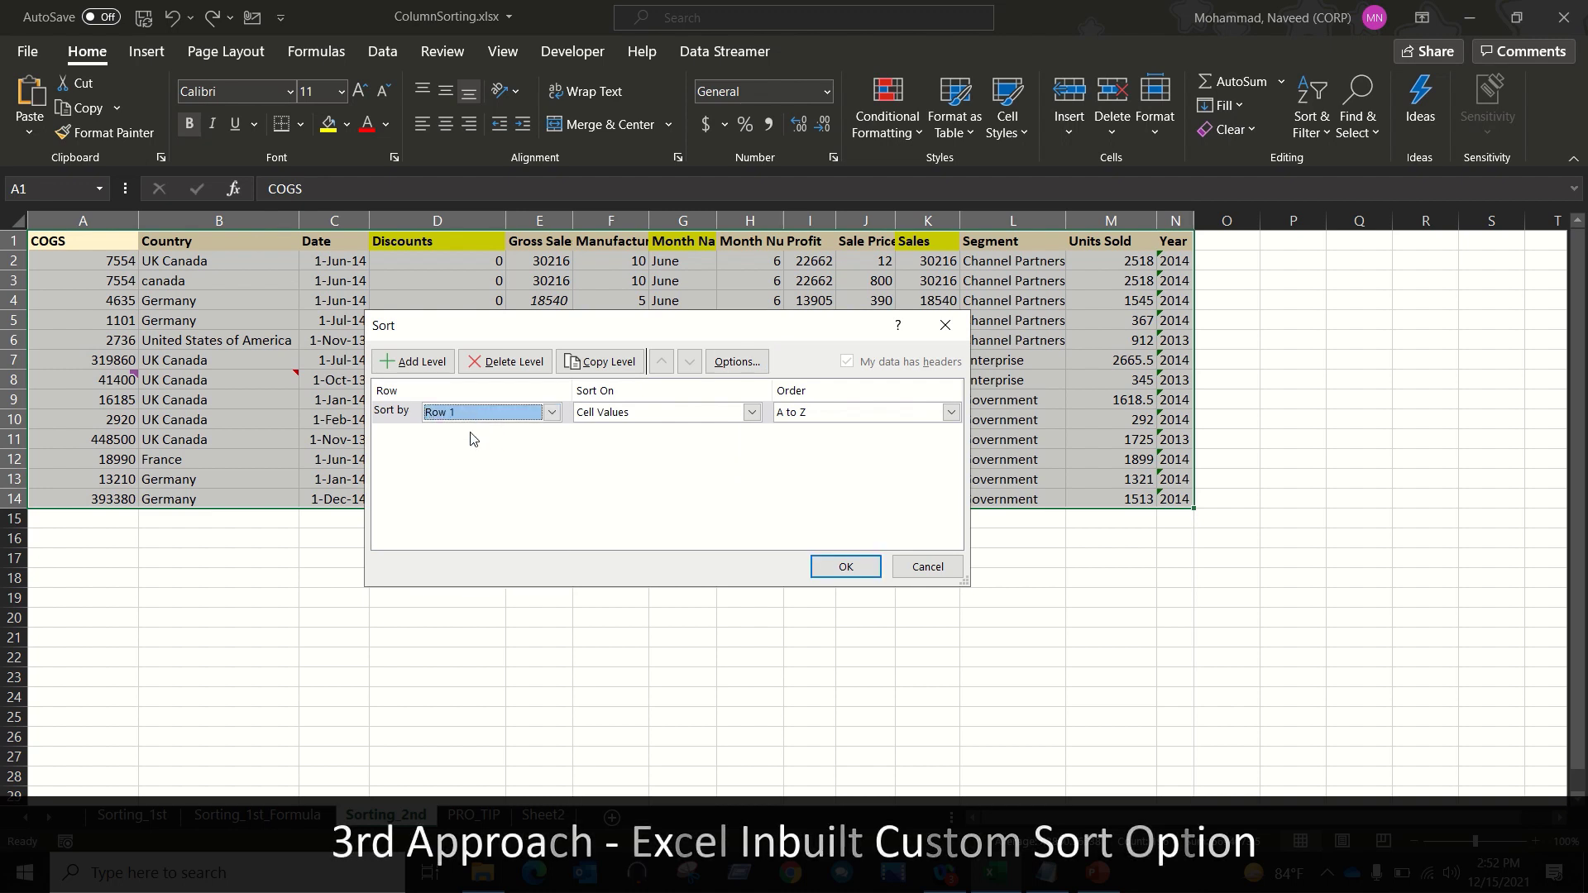
{"action": "left_click", "coordinate": [751, 412]}
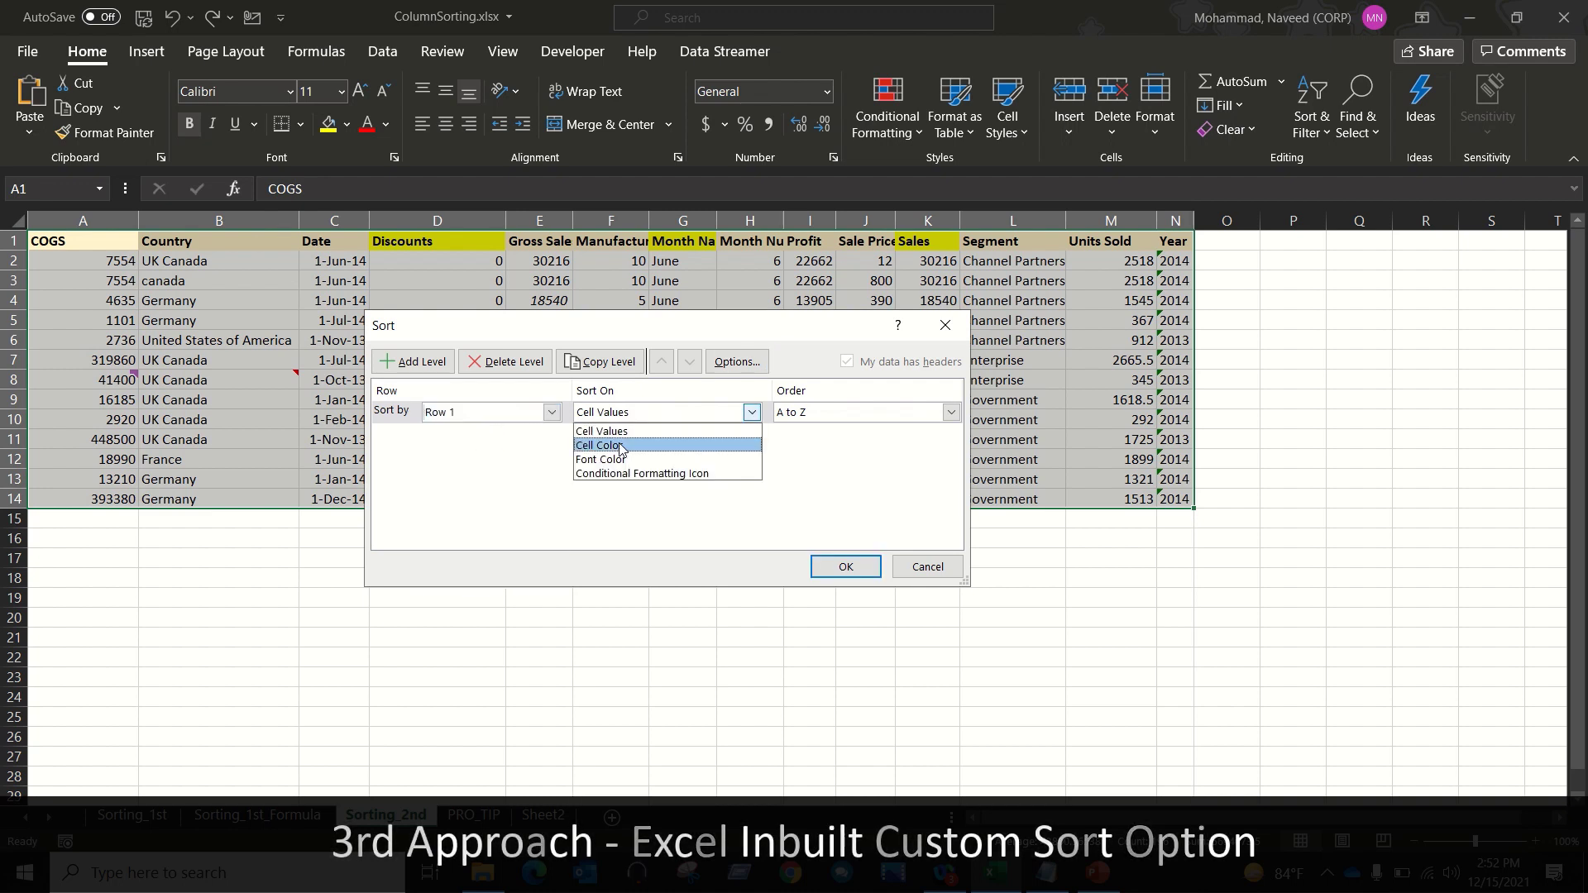
{"action": "left_click", "coordinate": [621, 447]}
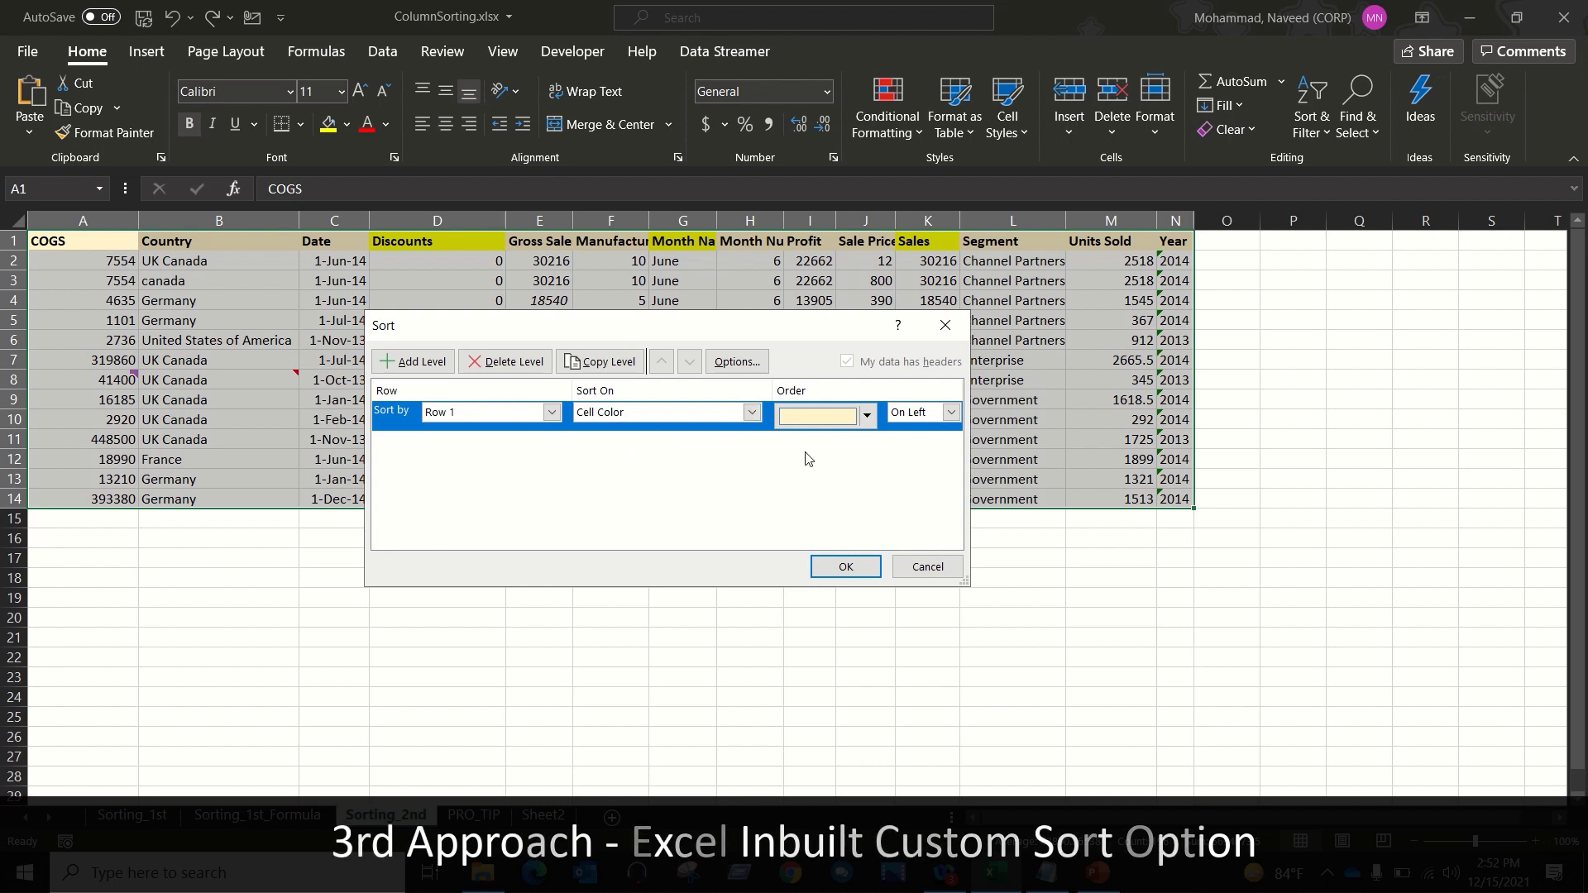
{"action": "left_click", "coordinate": [867, 416]}
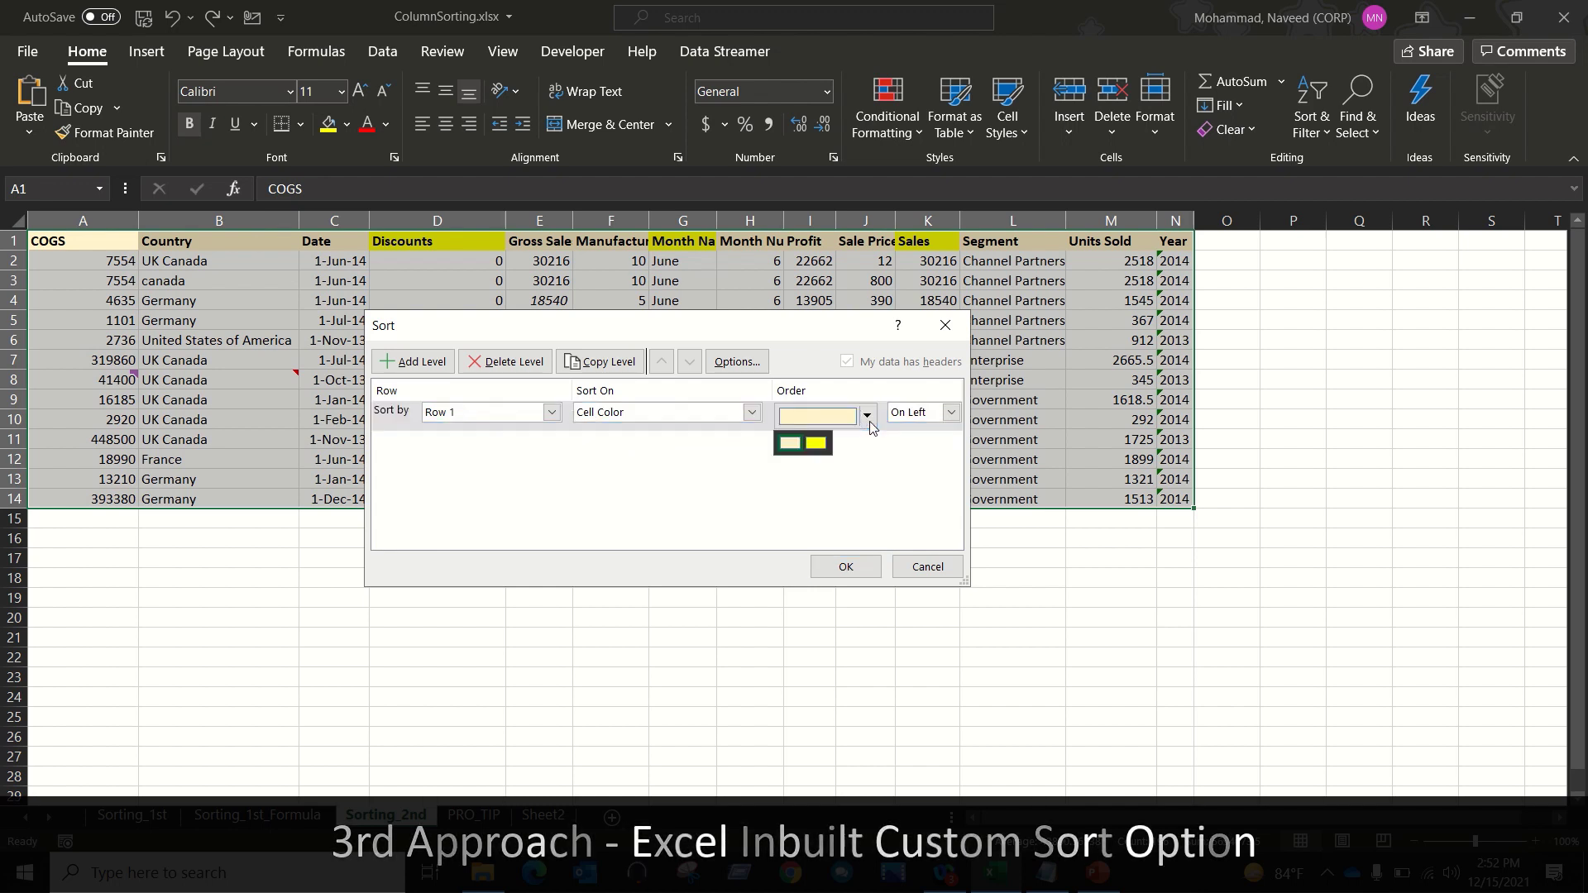
{"action": "left_click", "coordinate": [816, 444]}
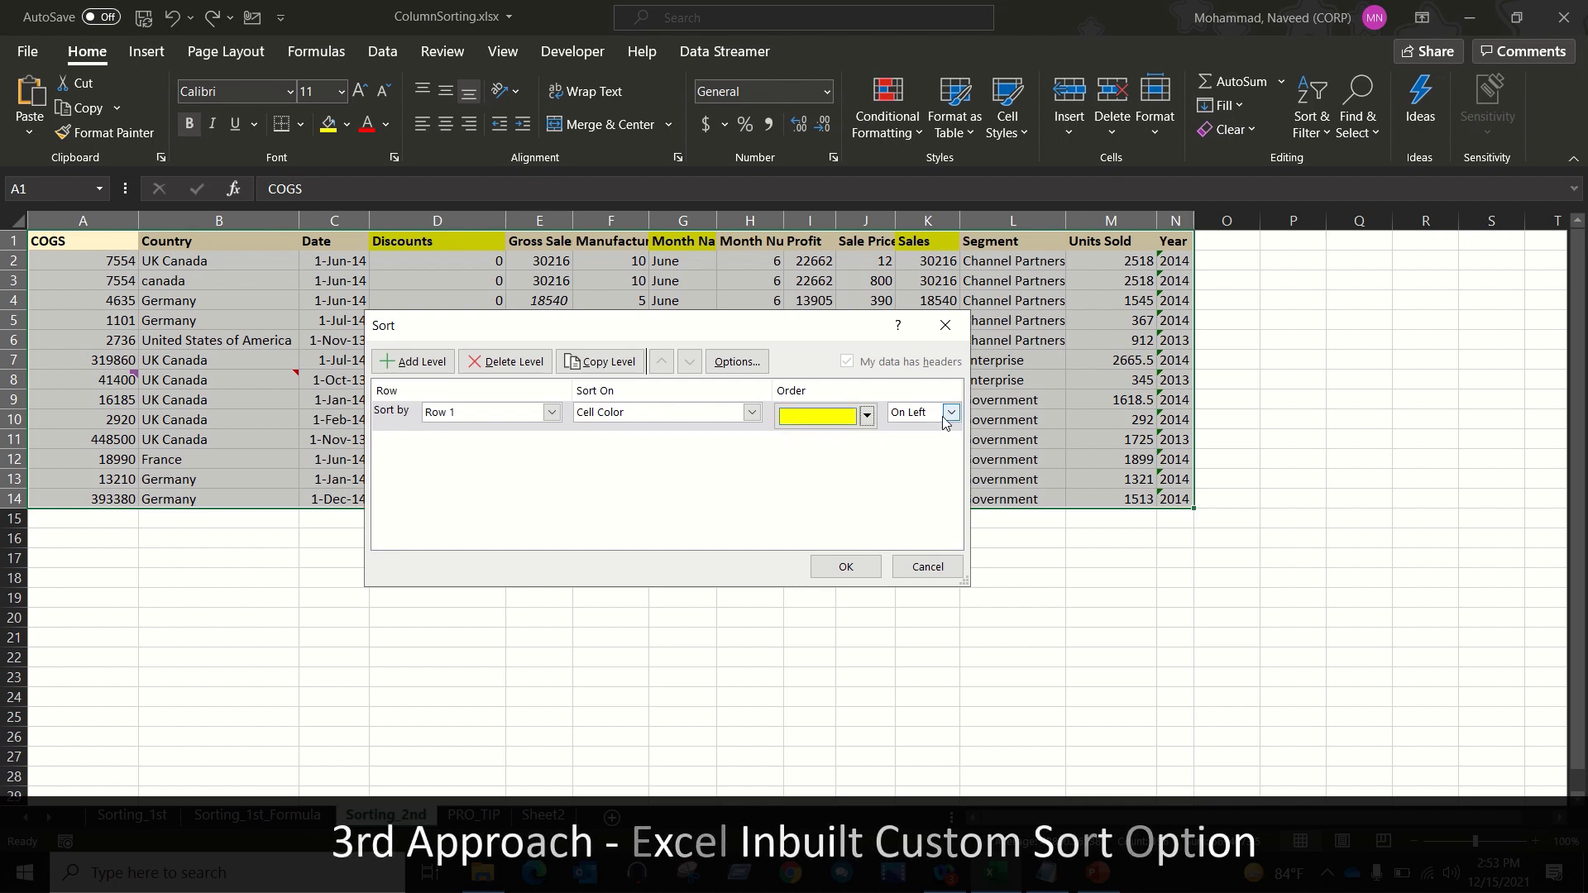
{"action": "left_click", "coordinate": [951, 413]}
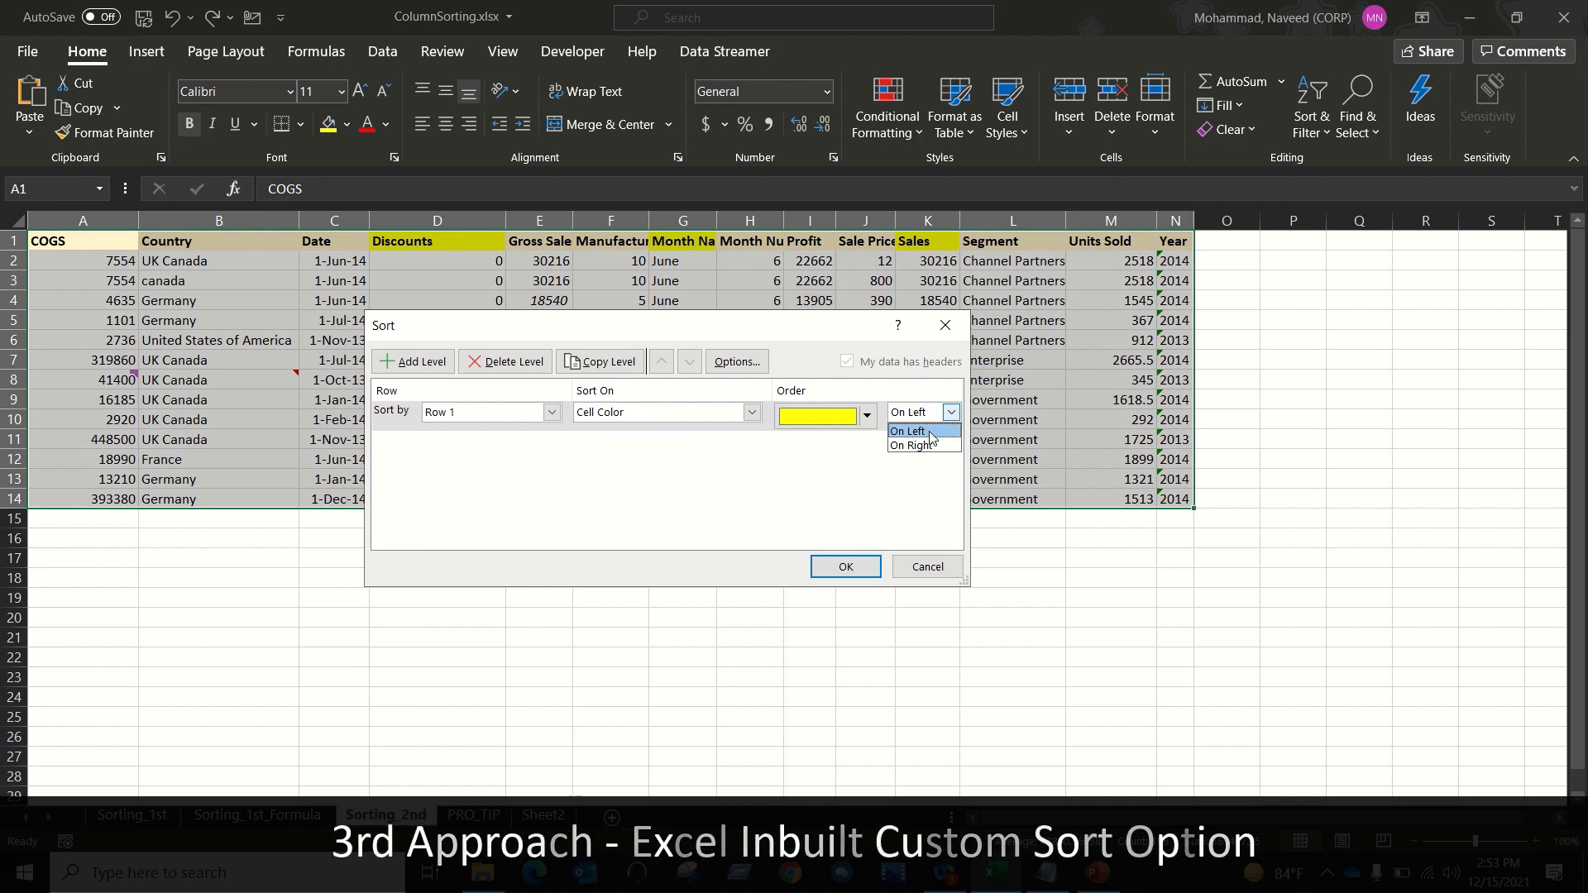
{"action": "left_click", "coordinate": [929, 434]}
{"action": "left_click", "coordinate": [845, 570]}
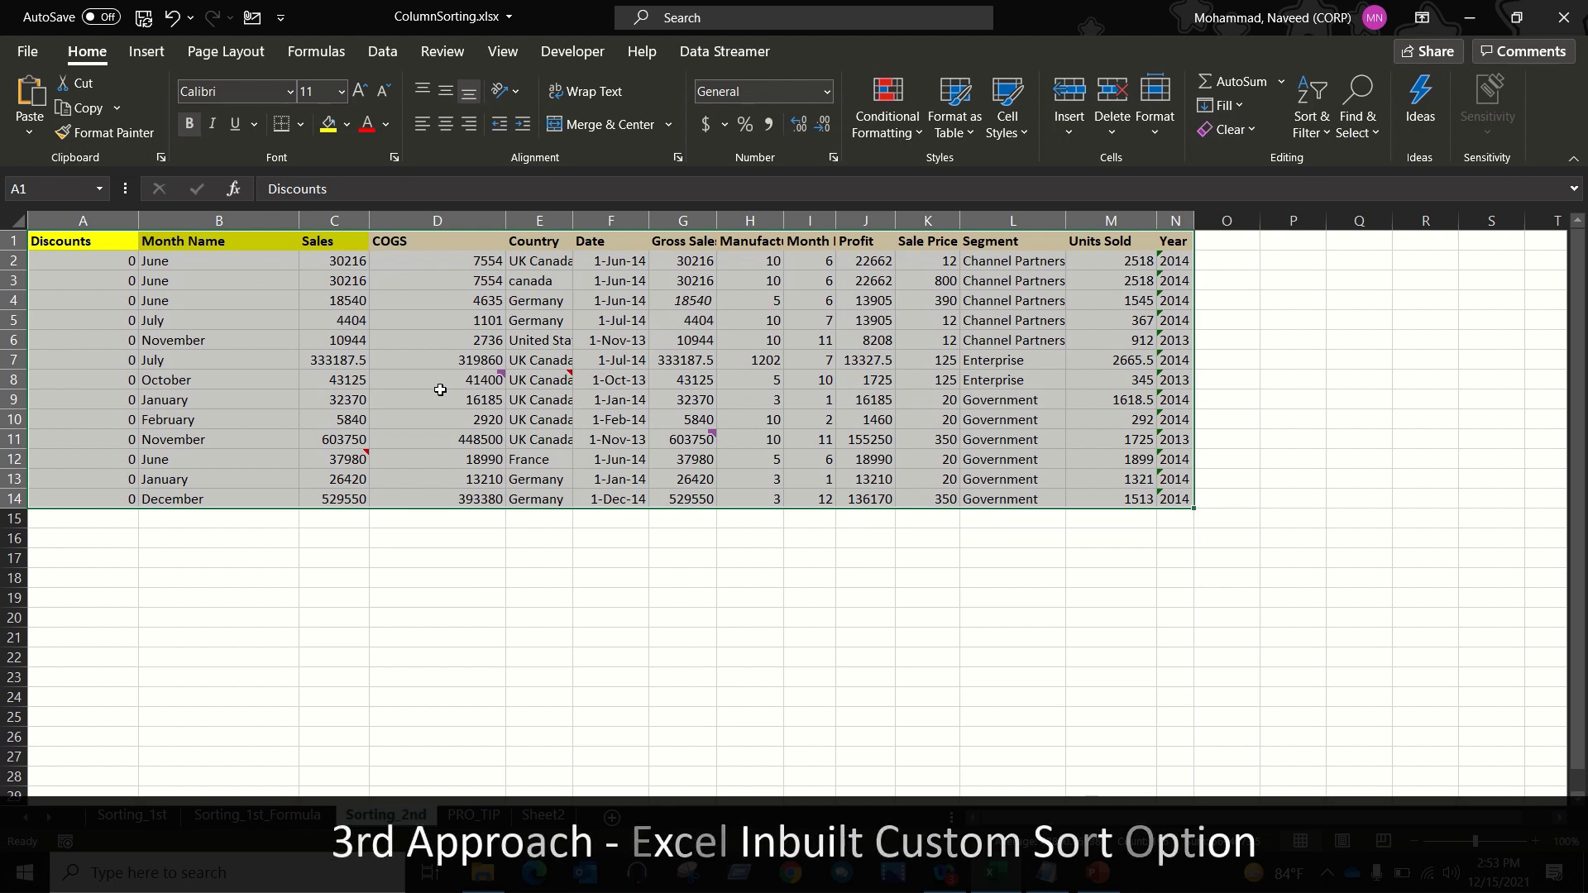
{"action": "left_click_drag", "start_coordinate": [126, 242], "coordinate": [331, 241]}
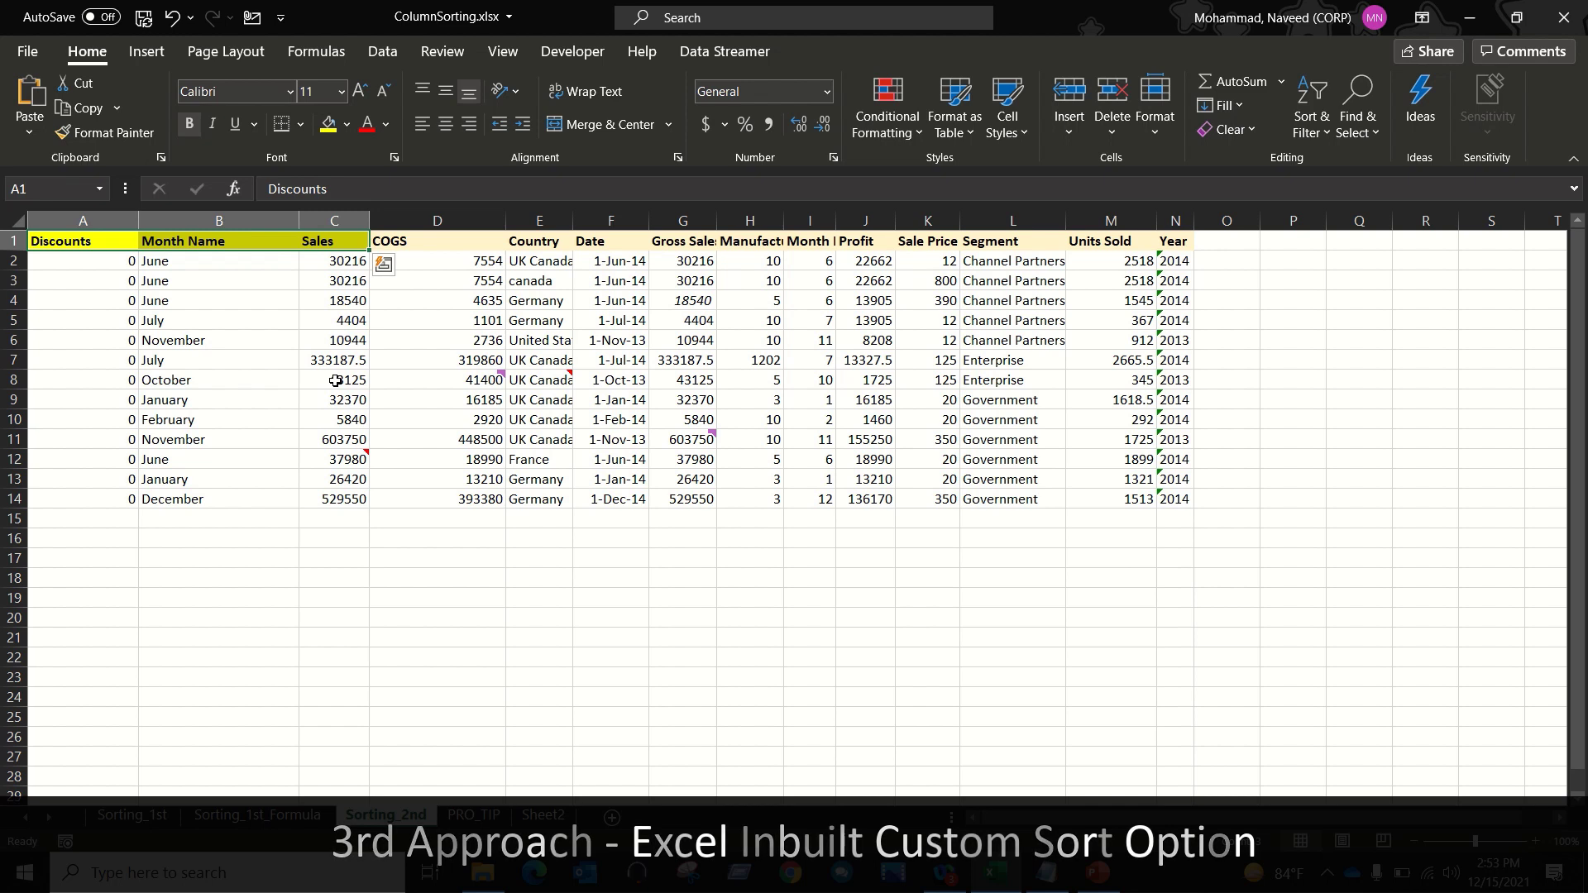
{"action": "left_click", "coordinate": [133, 284]}
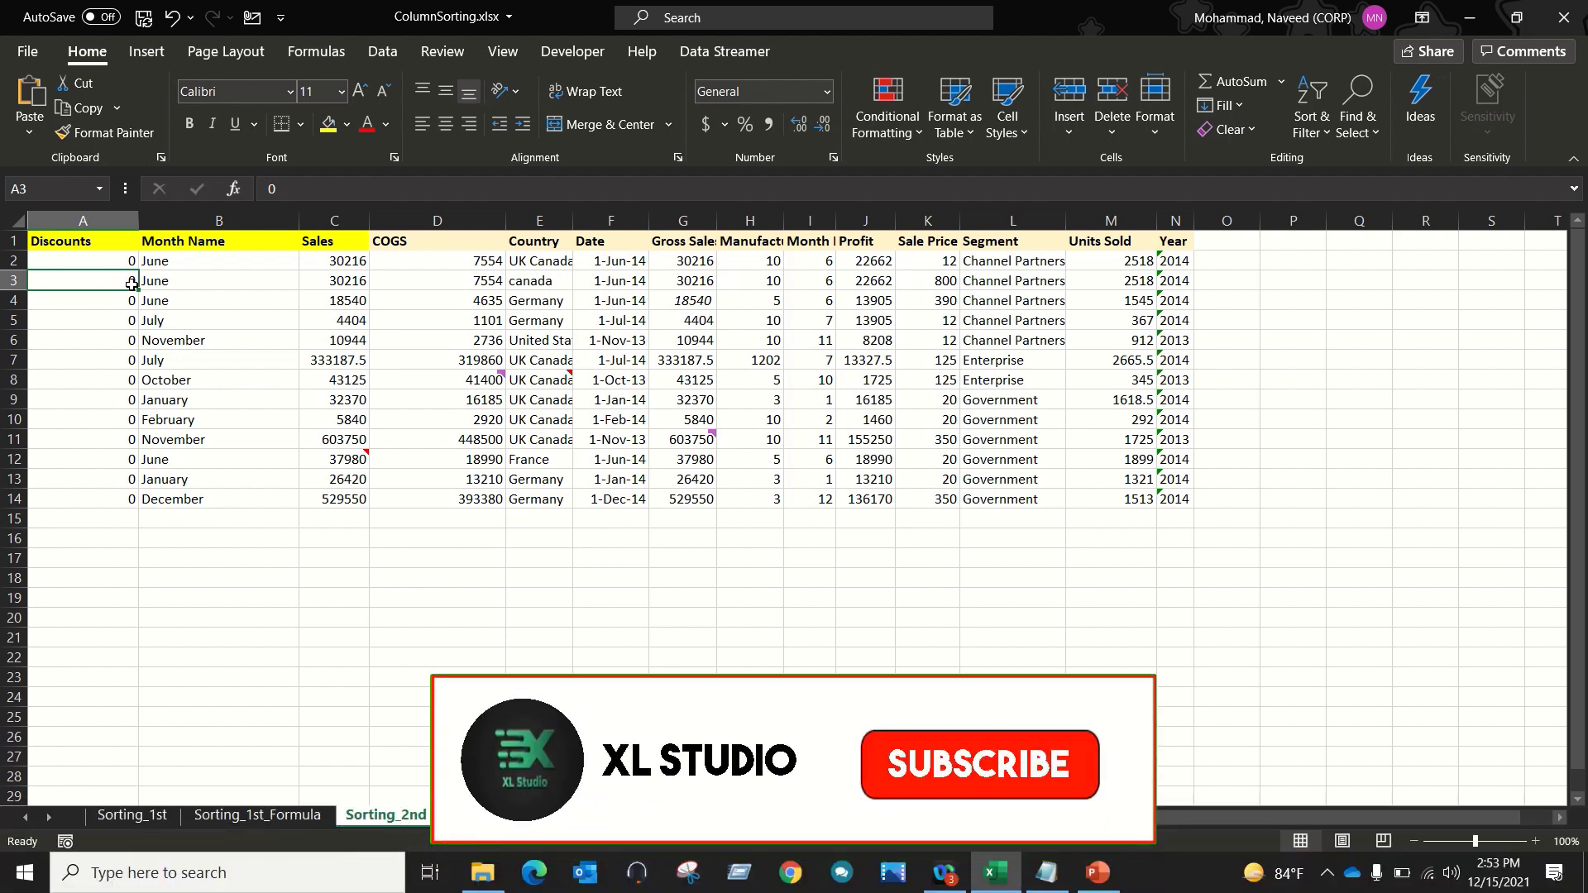
{"action": "left_click", "coordinate": [116, 247]}
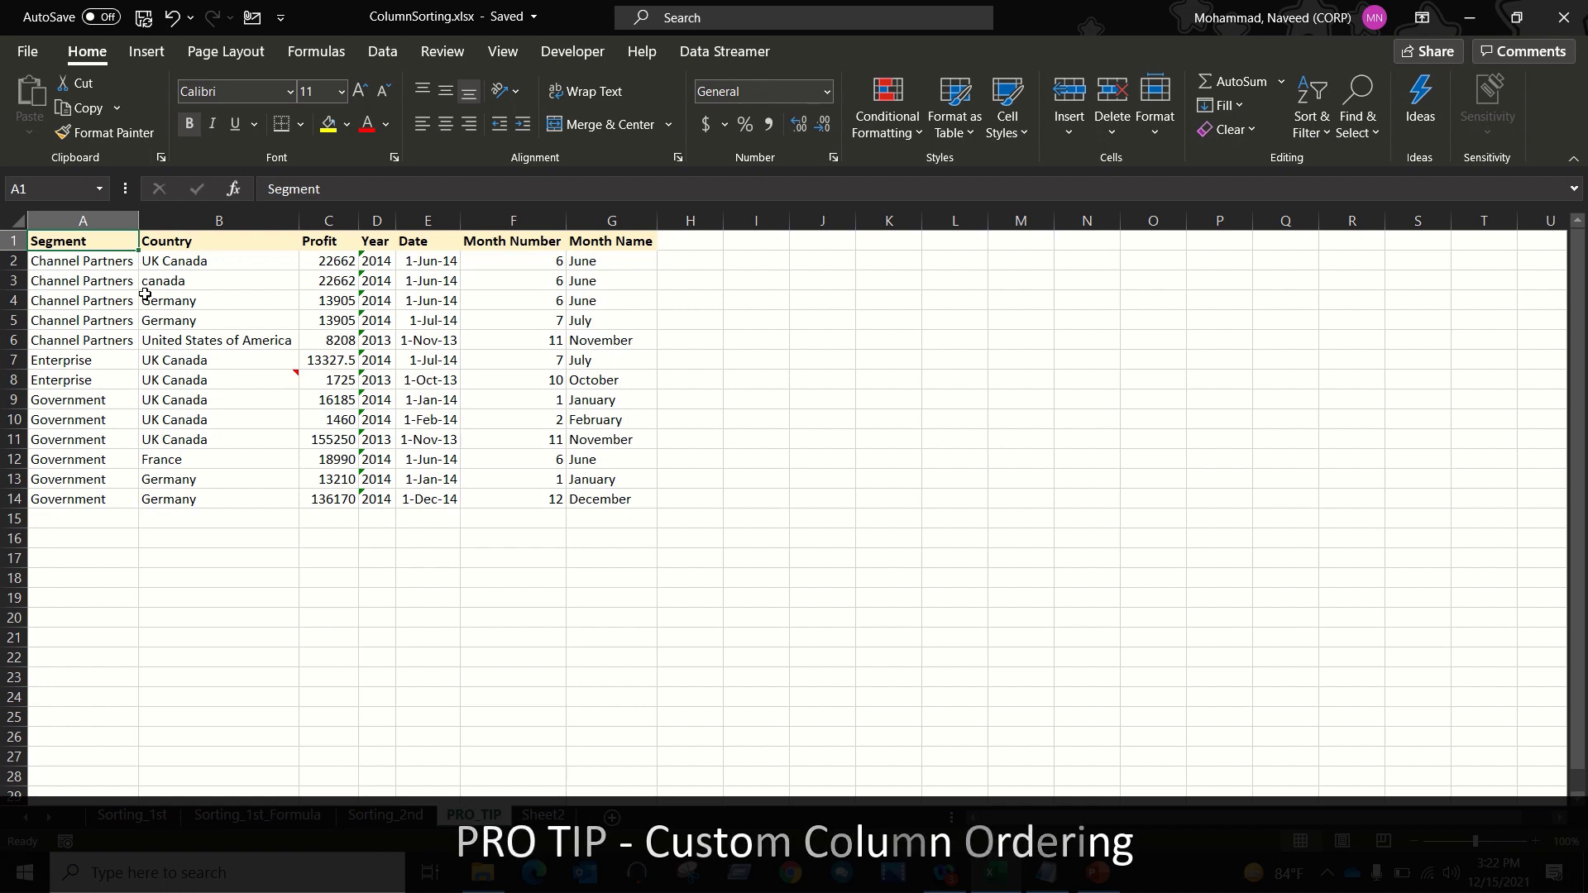
{"action": "left_click", "coordinate": [377, 220]}
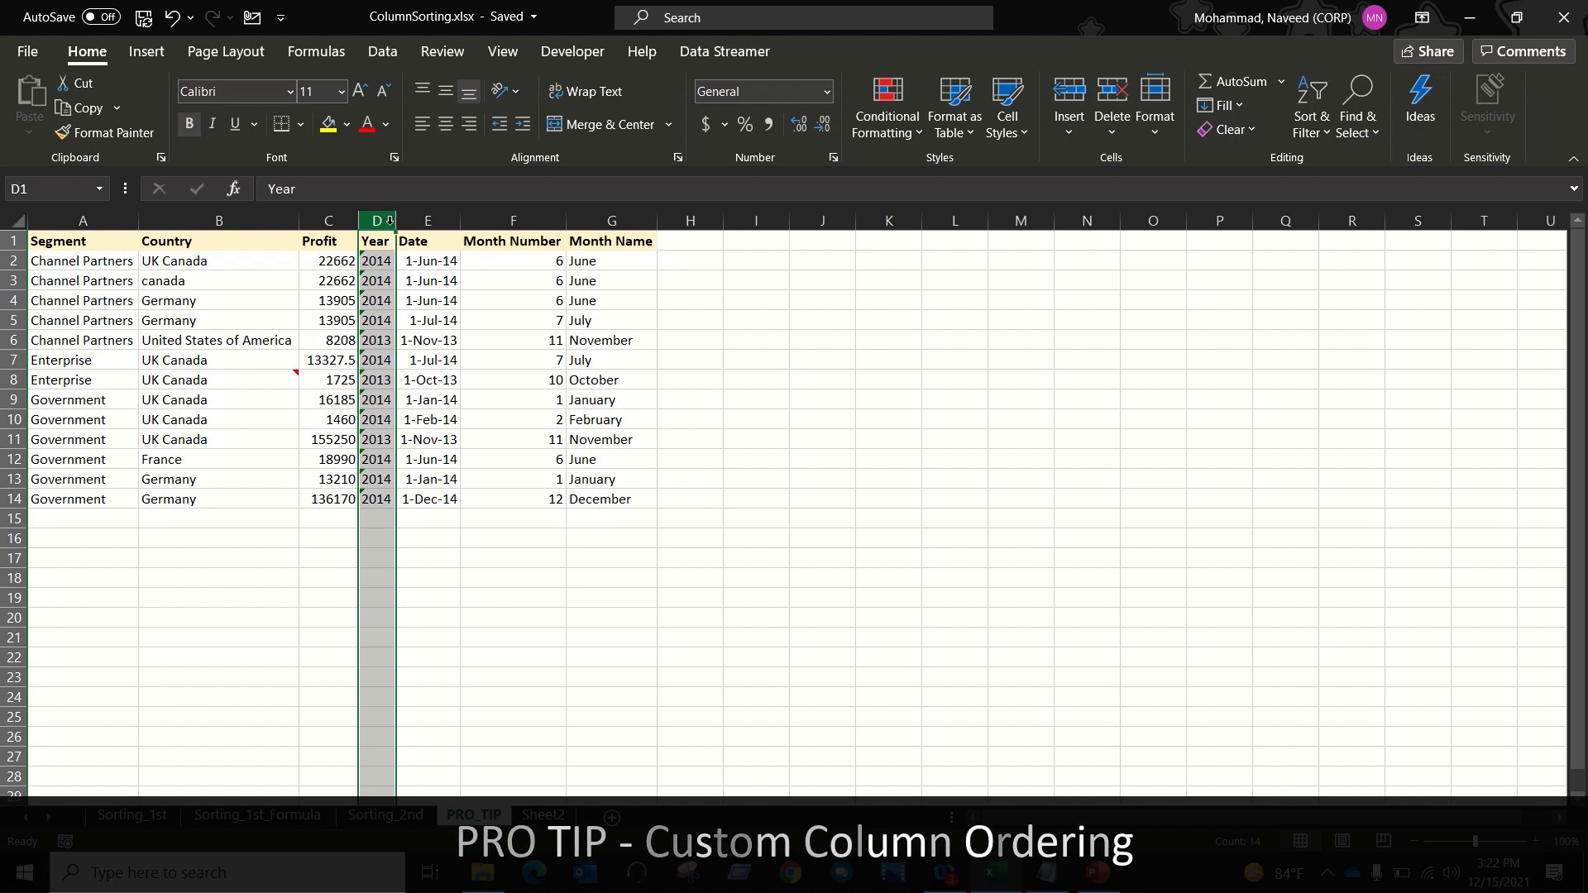
{"action": "left_click", "coordinate": [612, 221]}
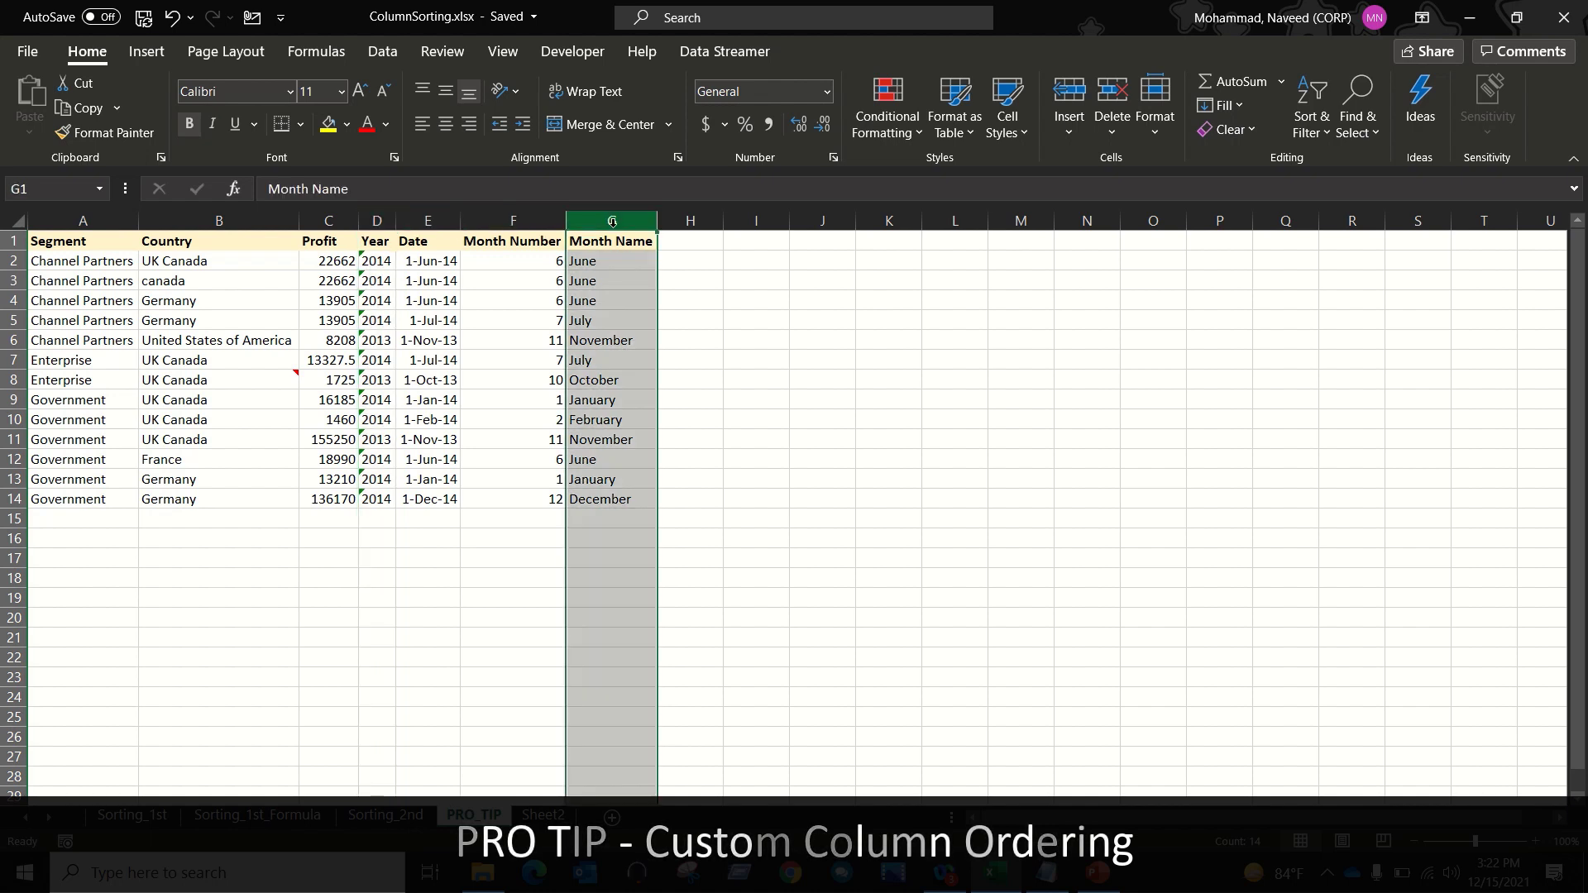
{"action": "left_click", "coordinate": [521, 214]}
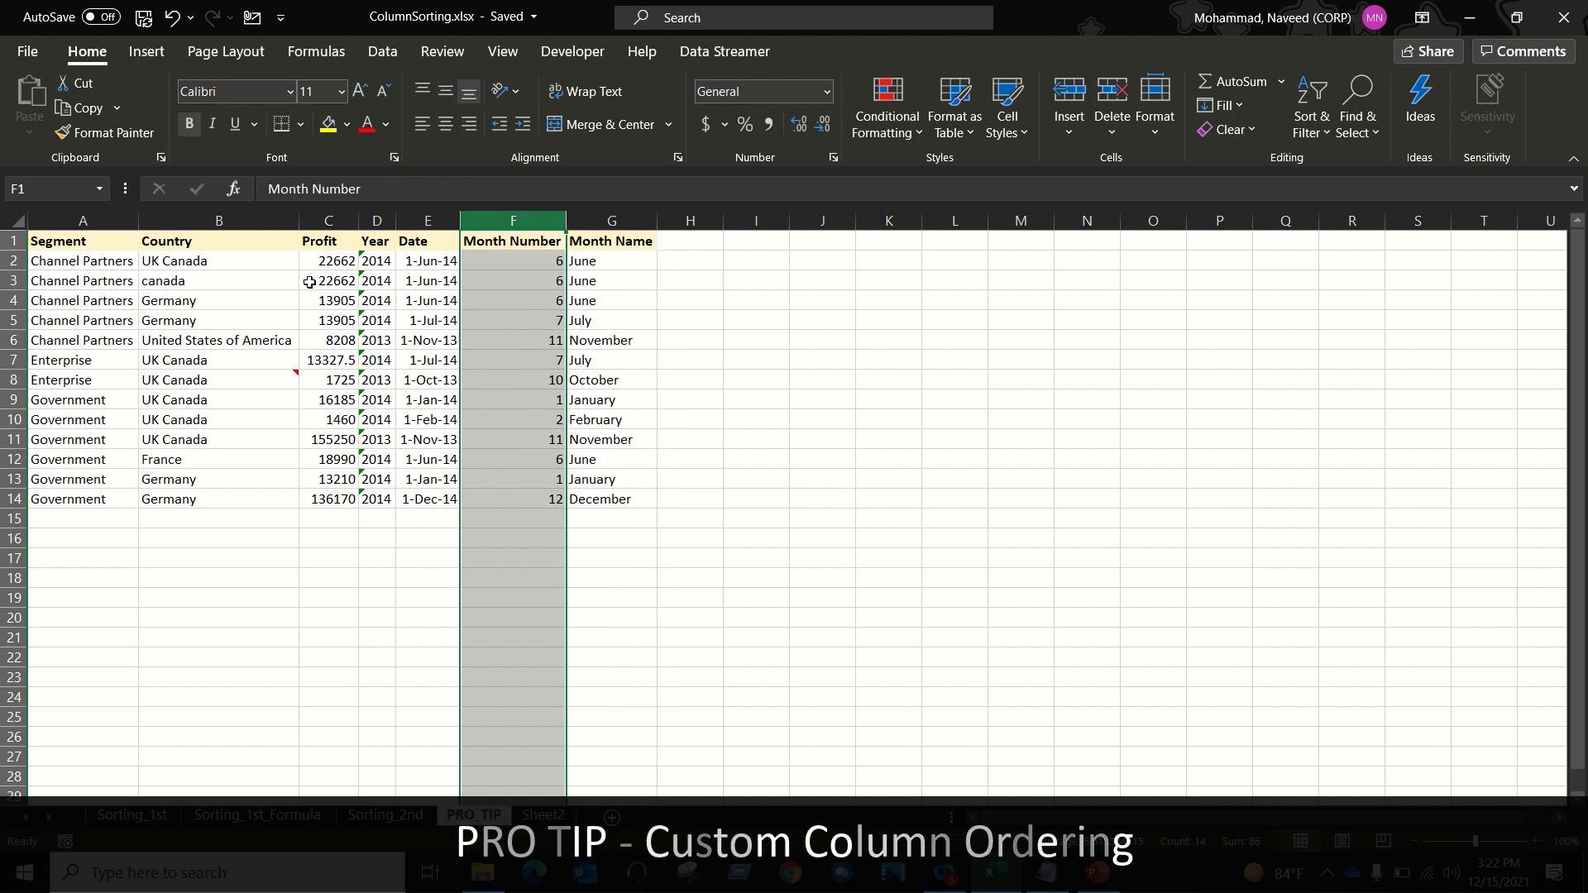
Step: Insert a blank row above the header row of the PRO_TIP sheet's table
{"action": "left_click", "coordinate": [105, 258]}
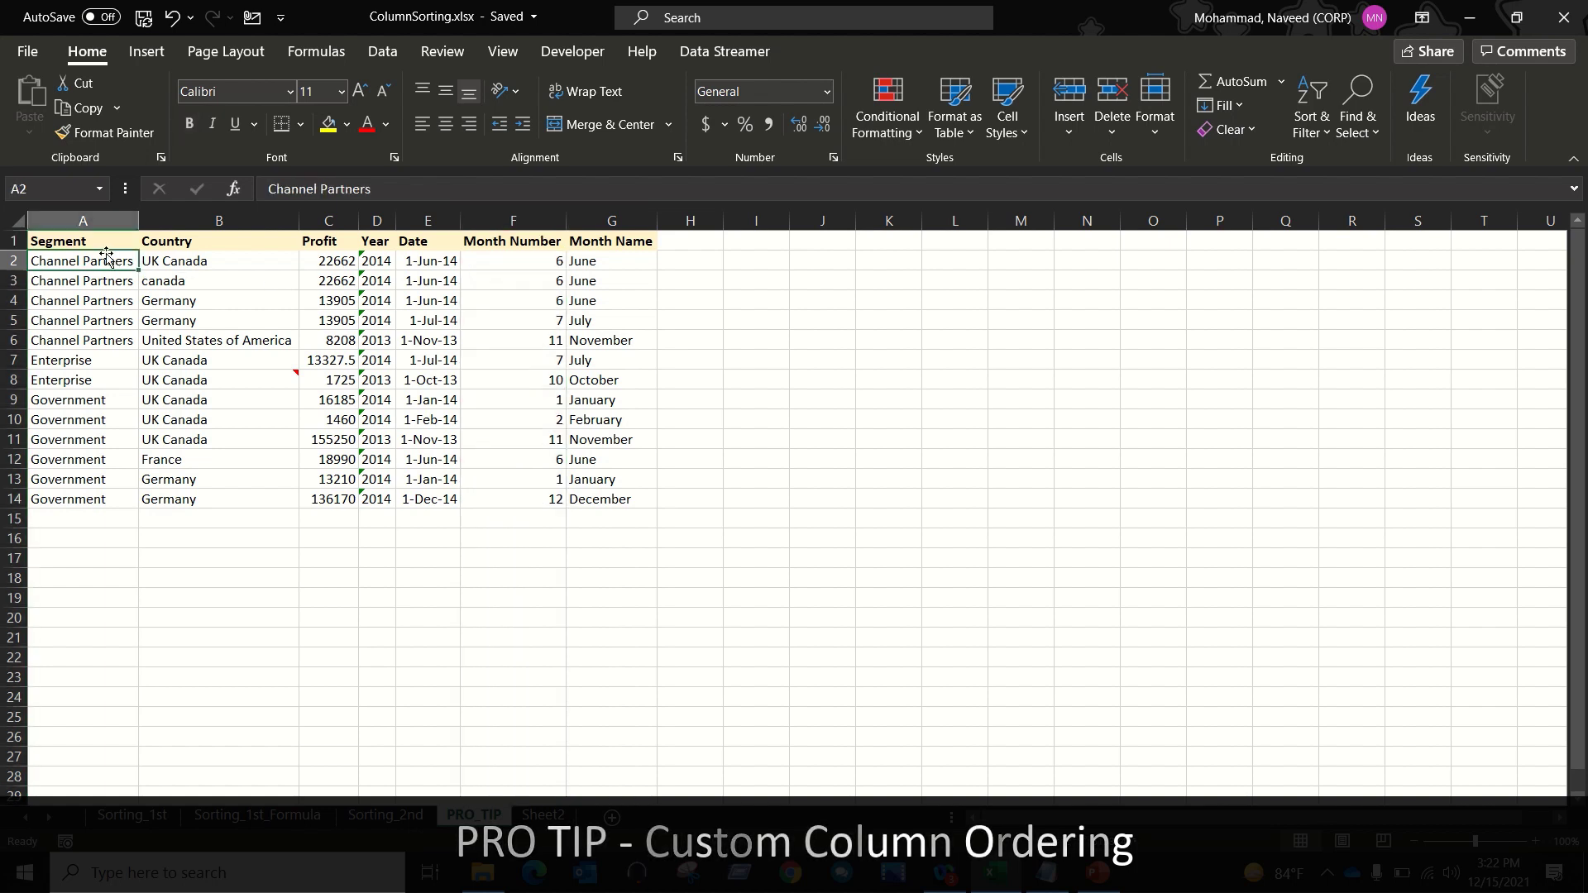
{"action": "key", "text": "Up"}
{"action": "key", "text": "shift+space"}
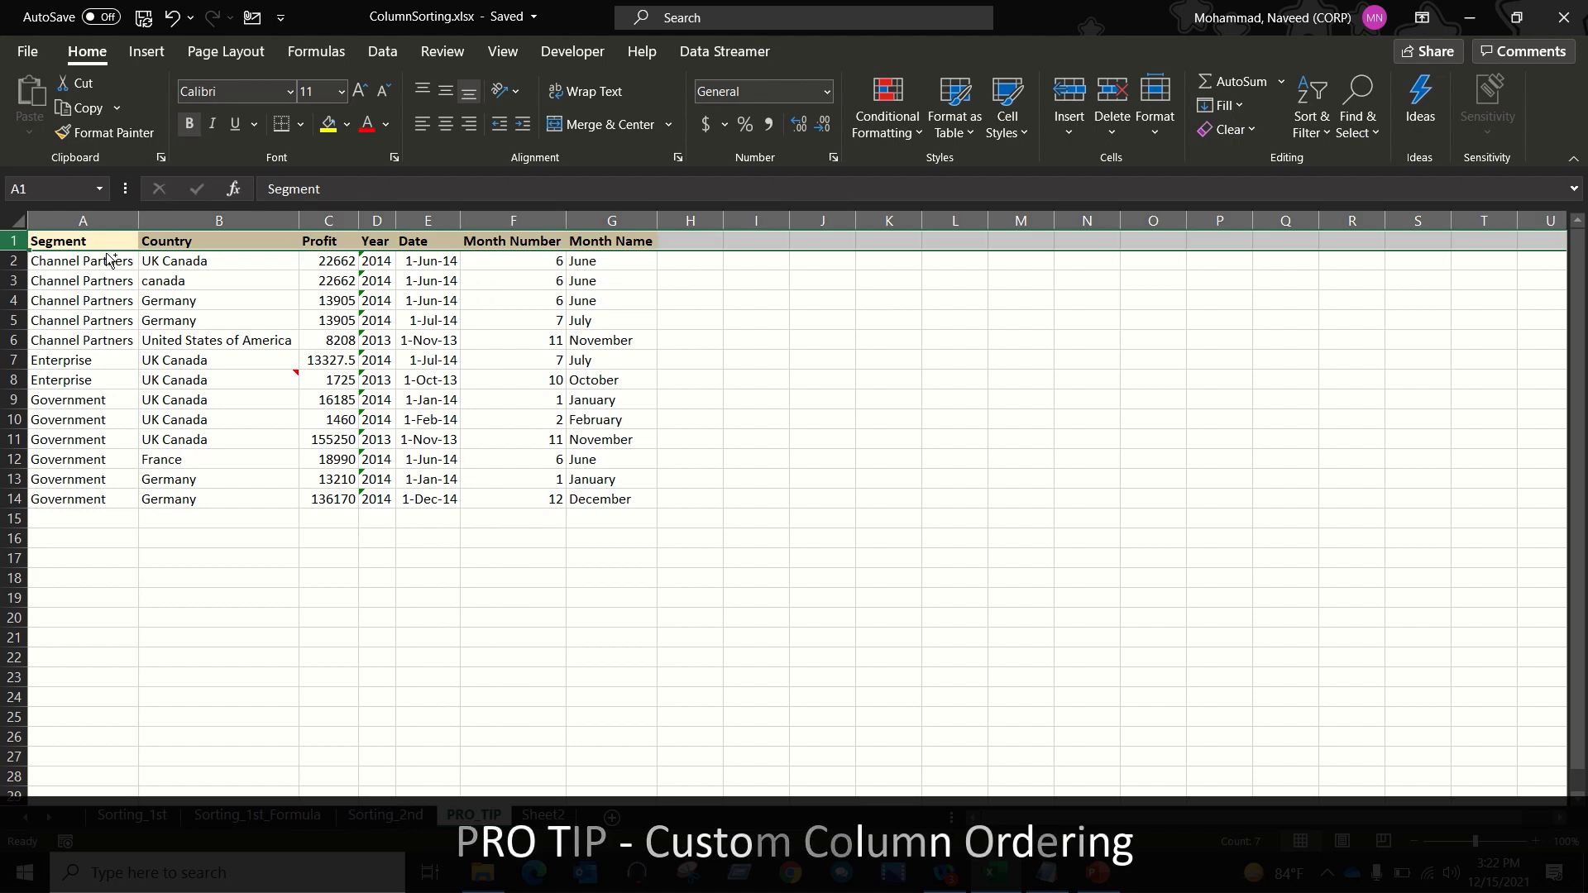
{"action": "key", "text": "ctrl+shift+plus"}
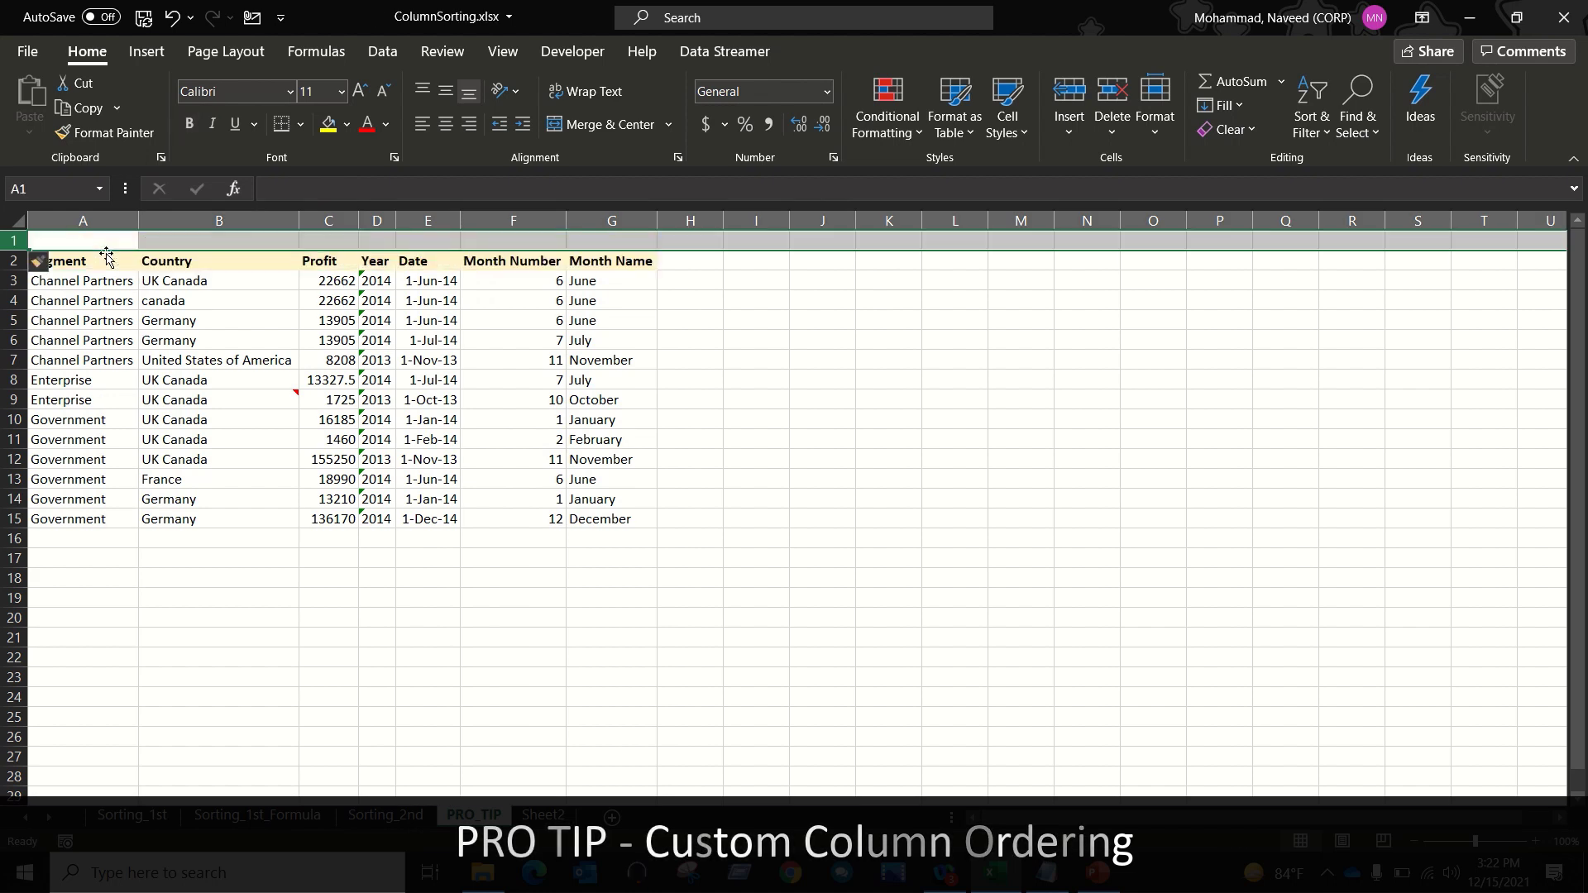
Step: In the blank row 1, enter the order number 1 above Year and 2 above Month Name
{"action": "left_click", "coordinate": [106, 258]}
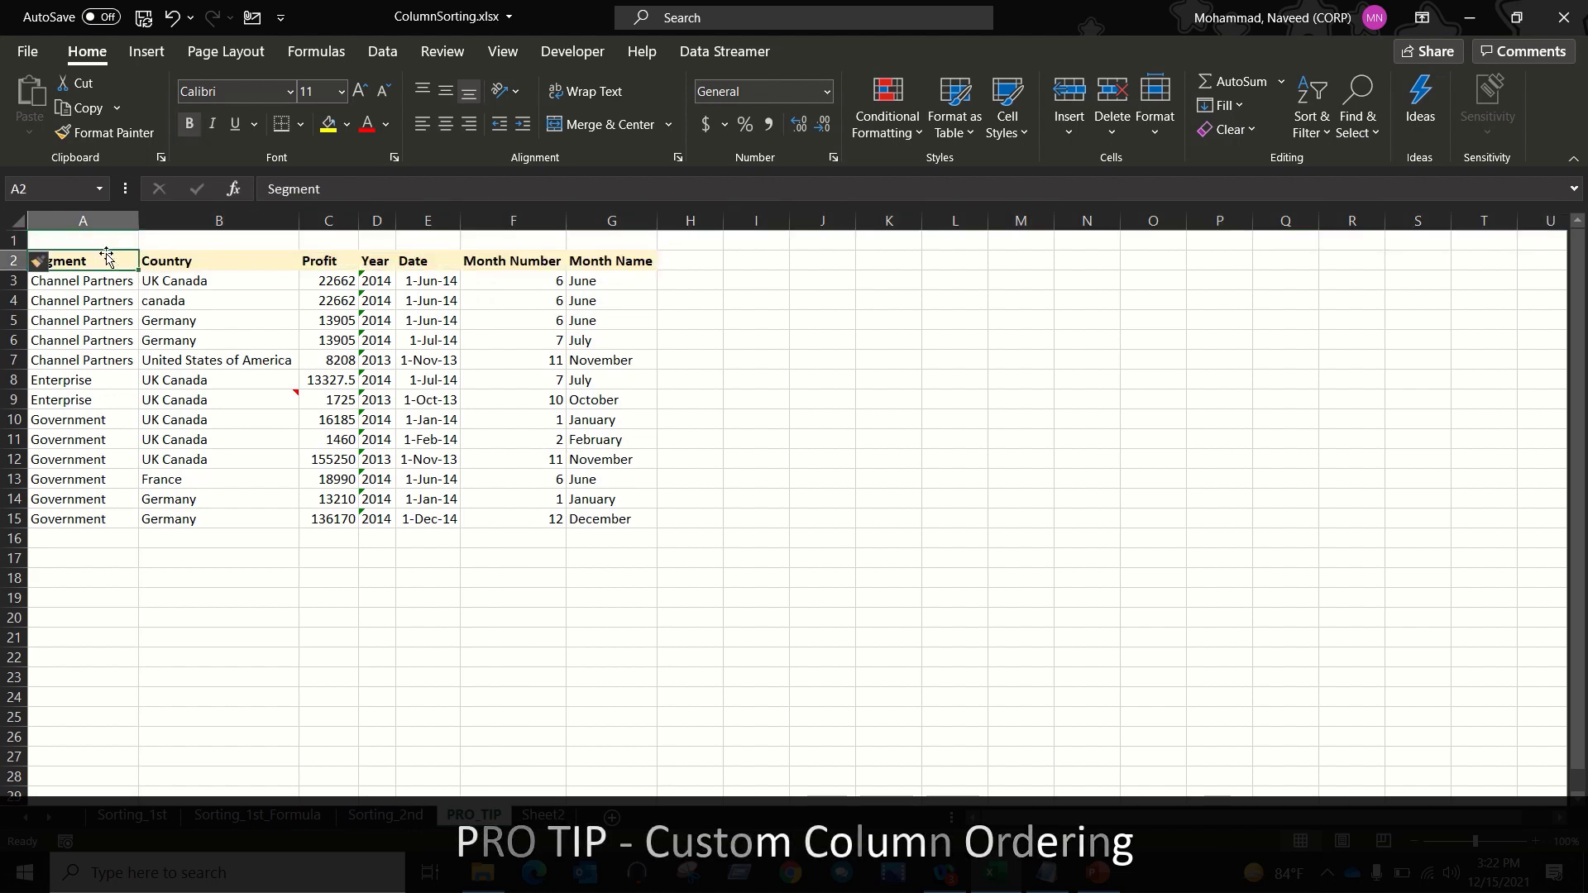
{"action": "key", "text": "ctrl+Right"}
{"action": "key", "text": "Left"}
{"action": "key", "text": "Left"}
{"action": "key", "text": "Left"}
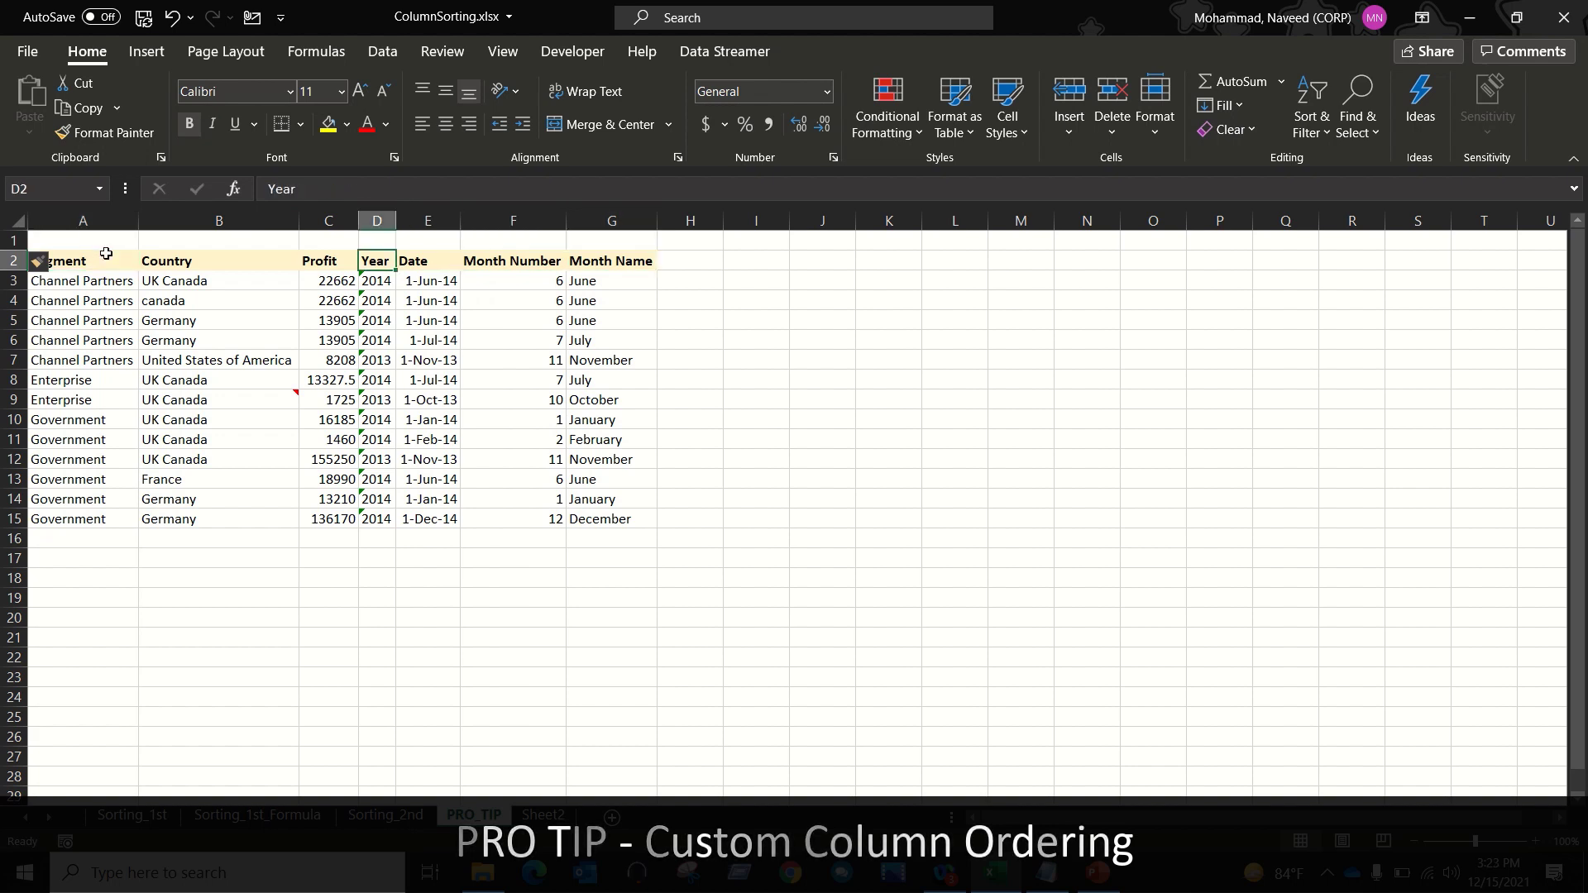
{"action": "key", "text": "Up"}
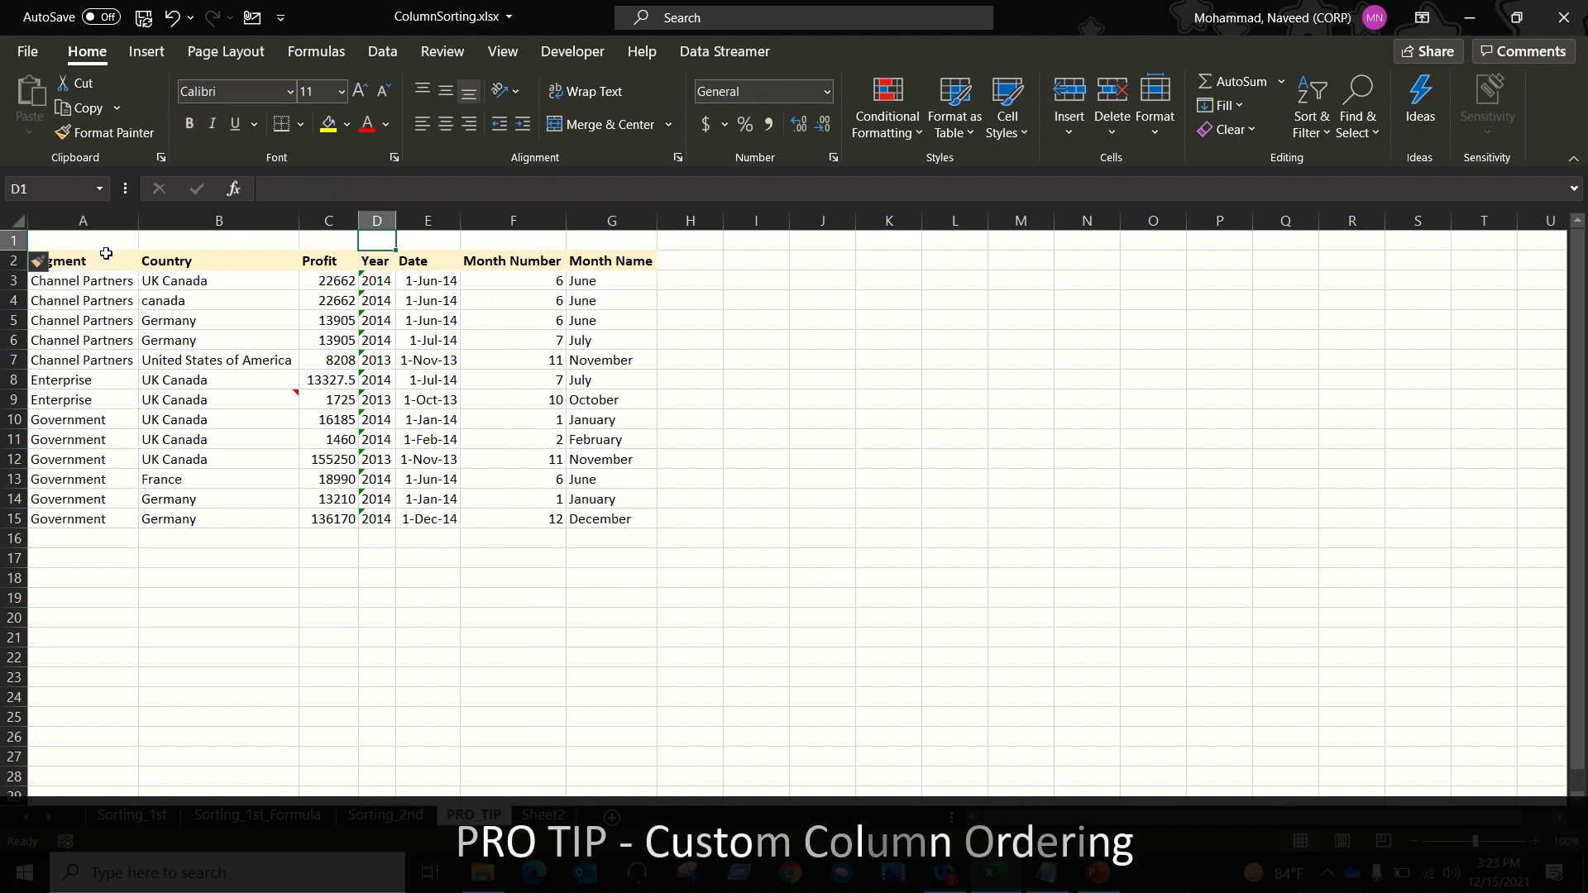
{"action": "type", "text": "1"}
{"action": "key", "text": "Right"}
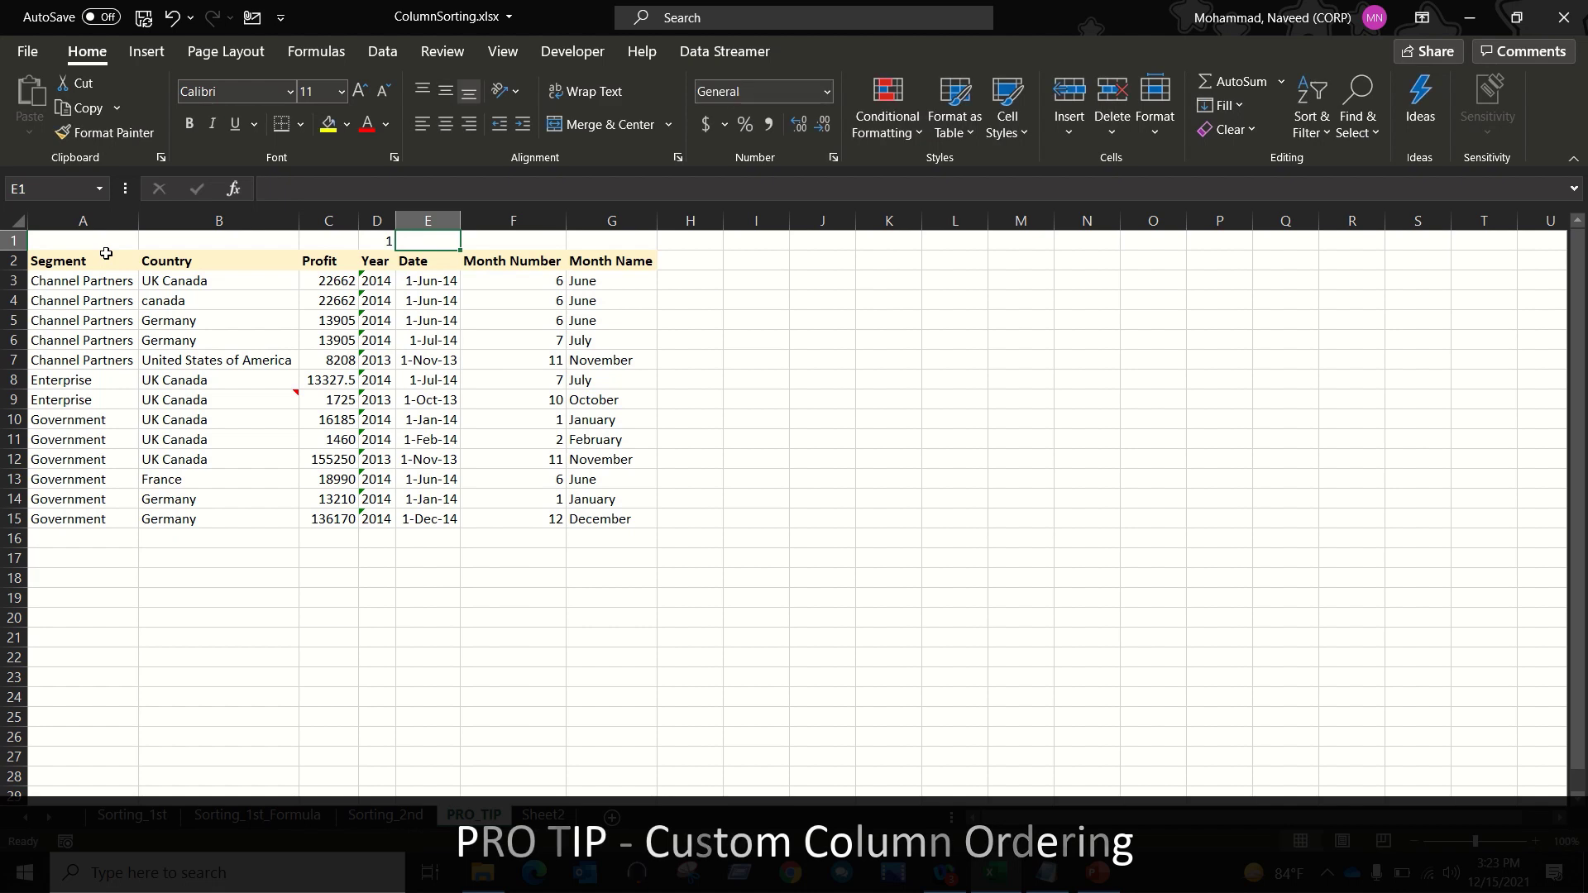
{"action": "key", "text": "Right"}
{"action": "key", "text": "Right"}
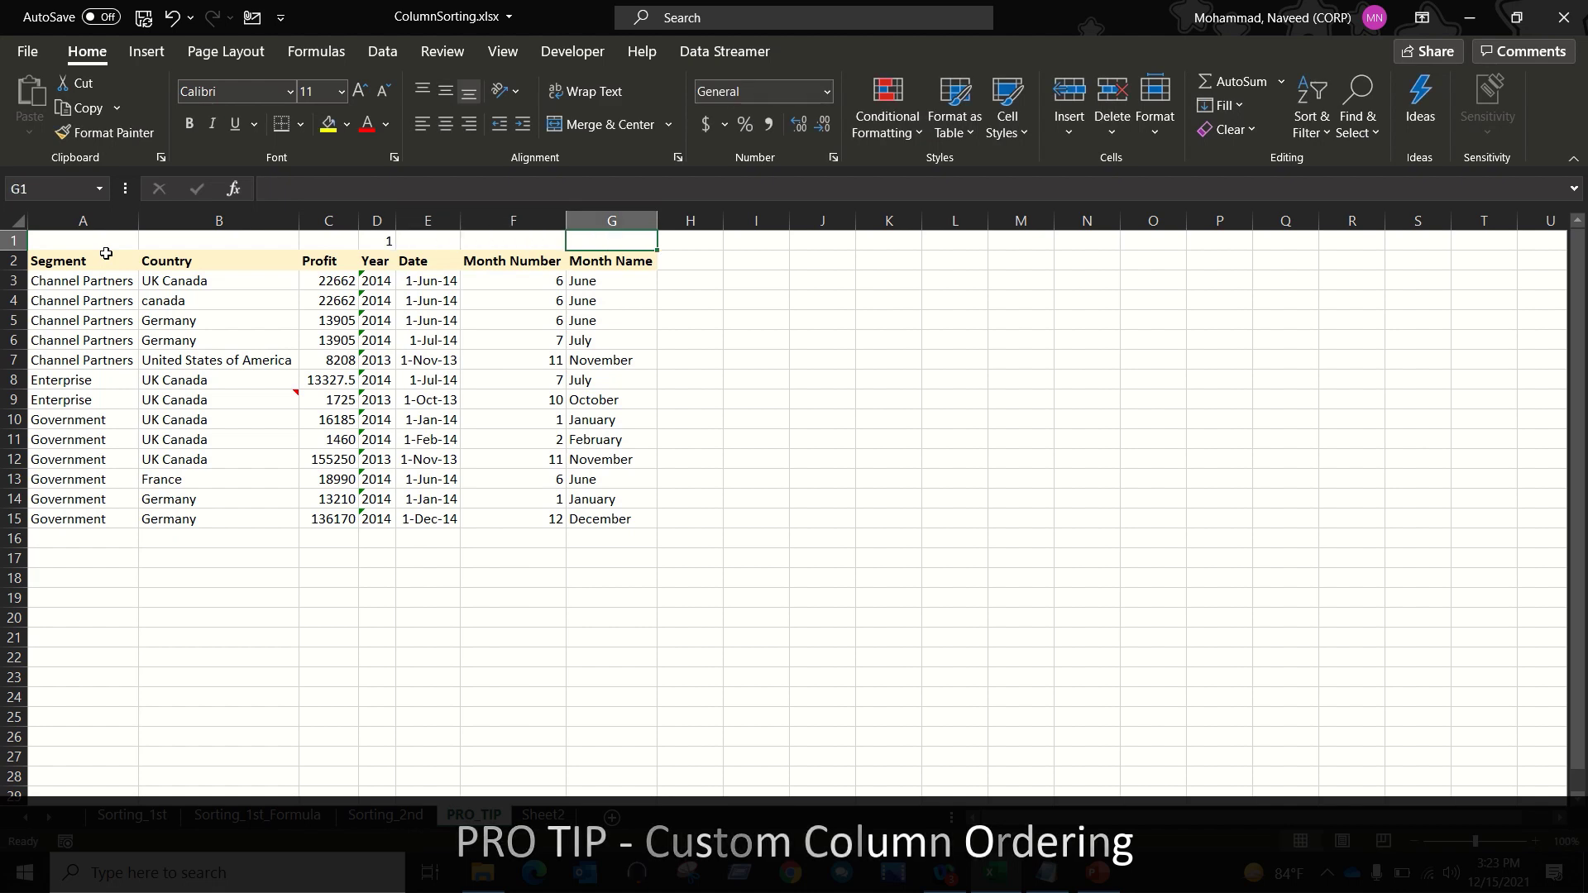
{"action": "type", "text": "2"}
{"action": "key", "text": "Left"}
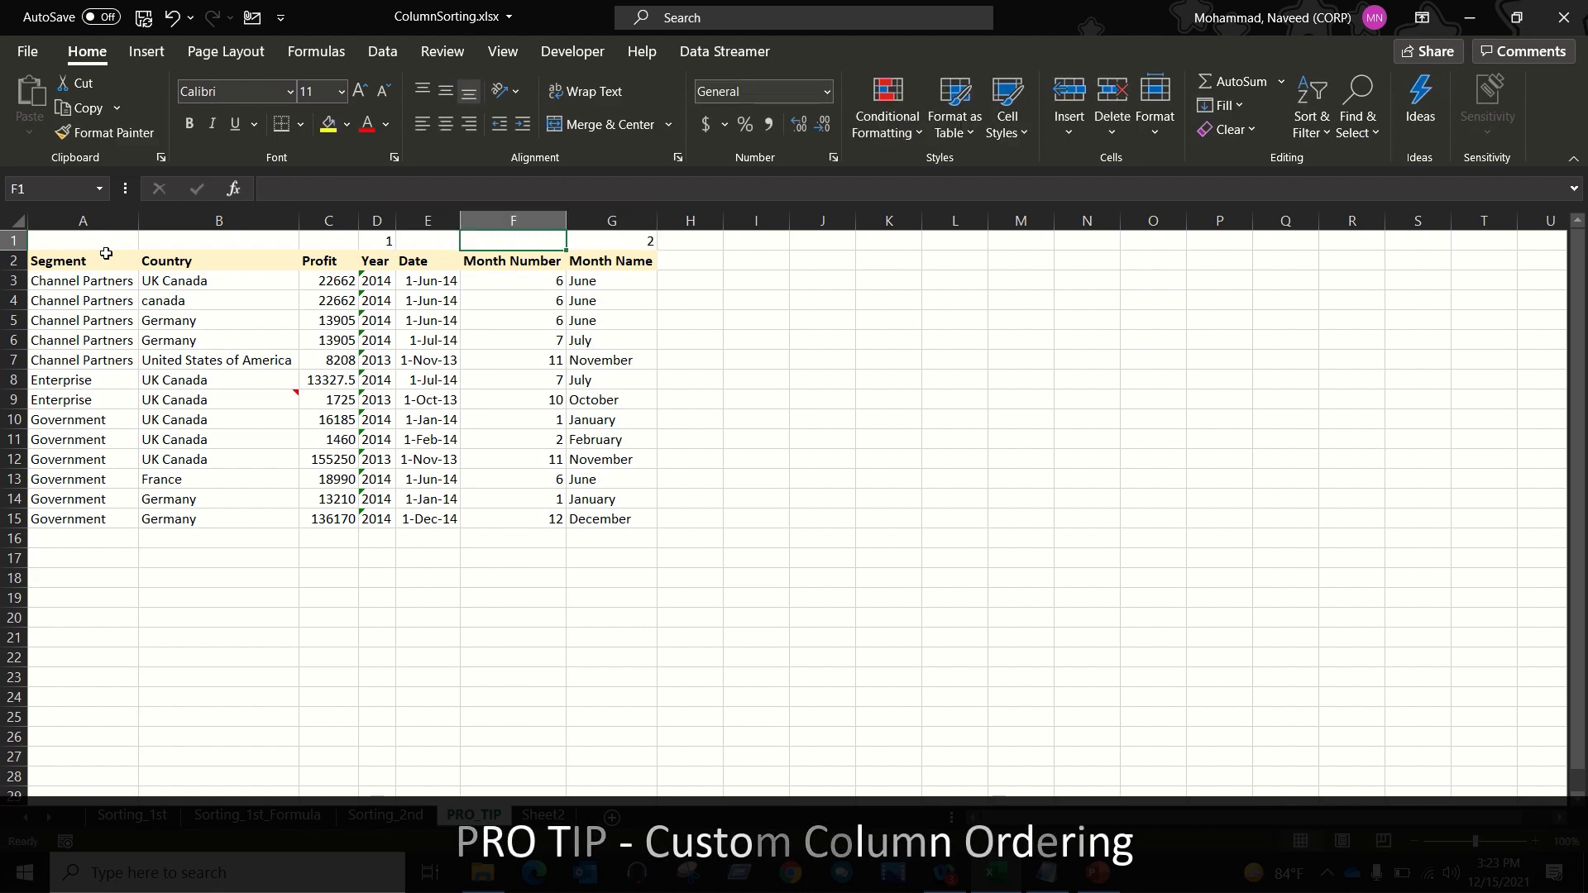
Step: Enter the order number 3 above Month Number and 4 above Date in row 1
{"action": "key", "text": "Down"}
{"action": "key", "text": "Up"}
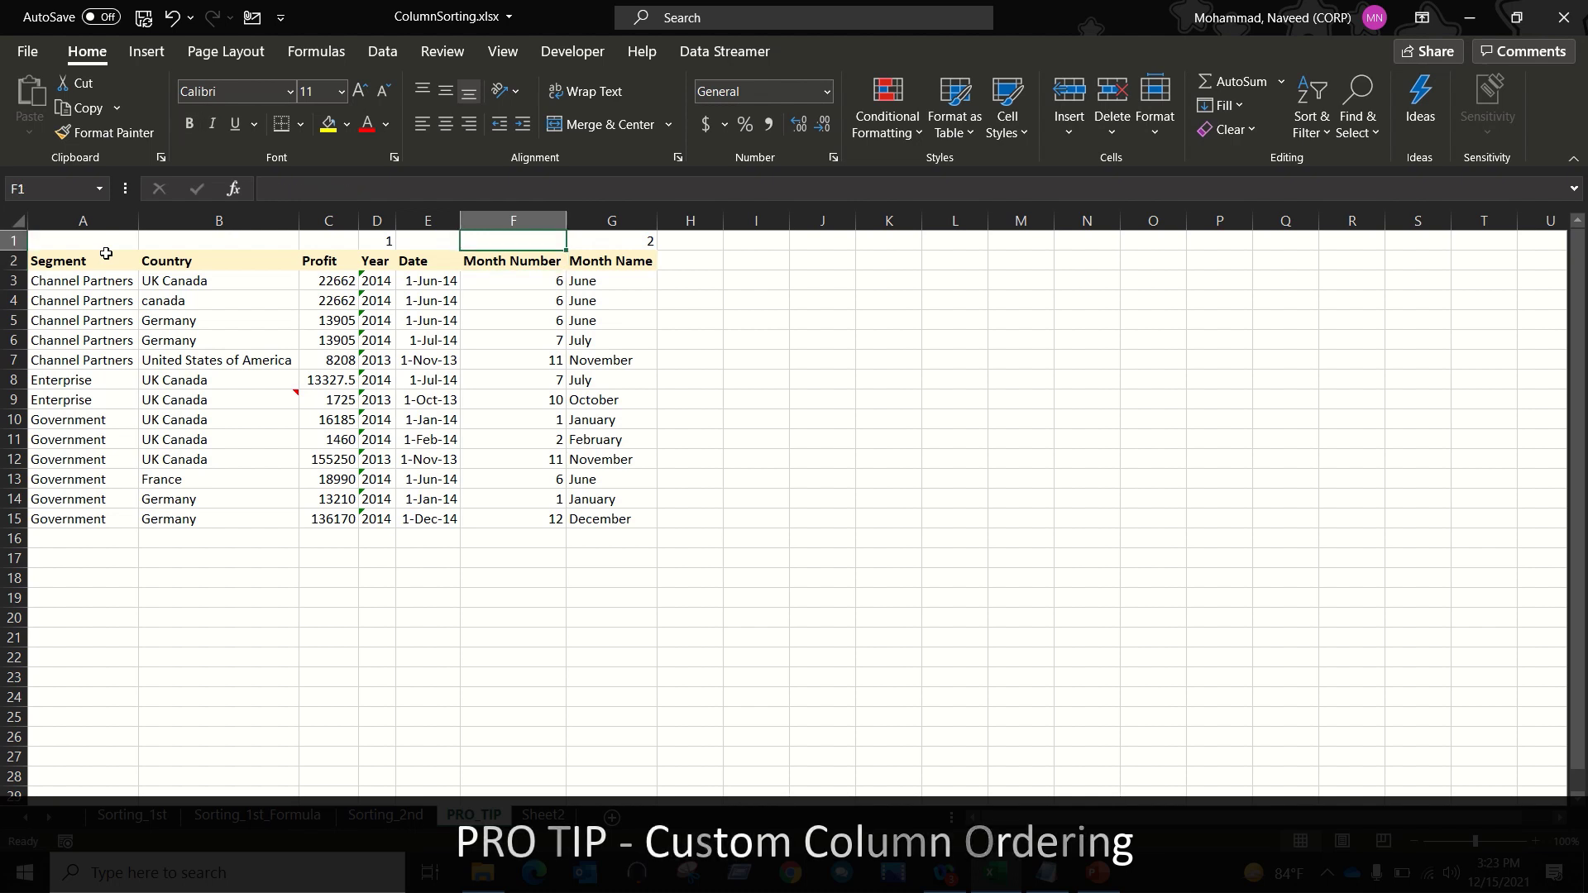
{"action": "type", "text": "3"}
{"action": "key", "text": "Left"}
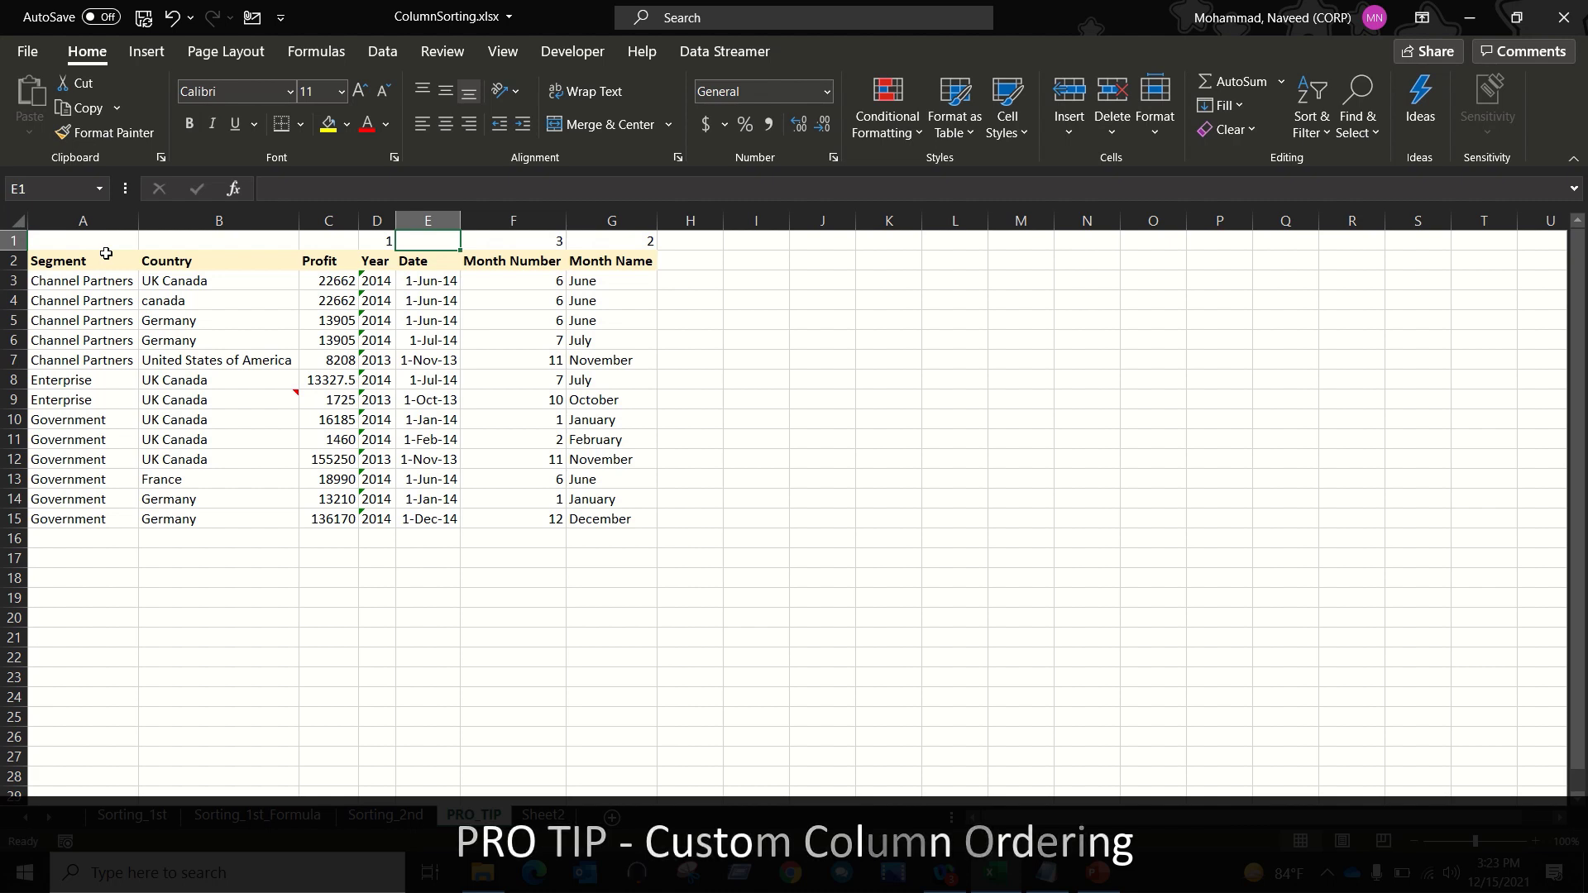
{"action": "type", "text": "4"}
{"action": "key", "text": "Left"}
Step: Number the remaining columns in row 1 with 5 above Segment, 6 above Country and 7 above Profit
{"action": "key", "text": "Left"}
{"action": "key", "text": "Left"}
{"action": "key", "text": "Left"}
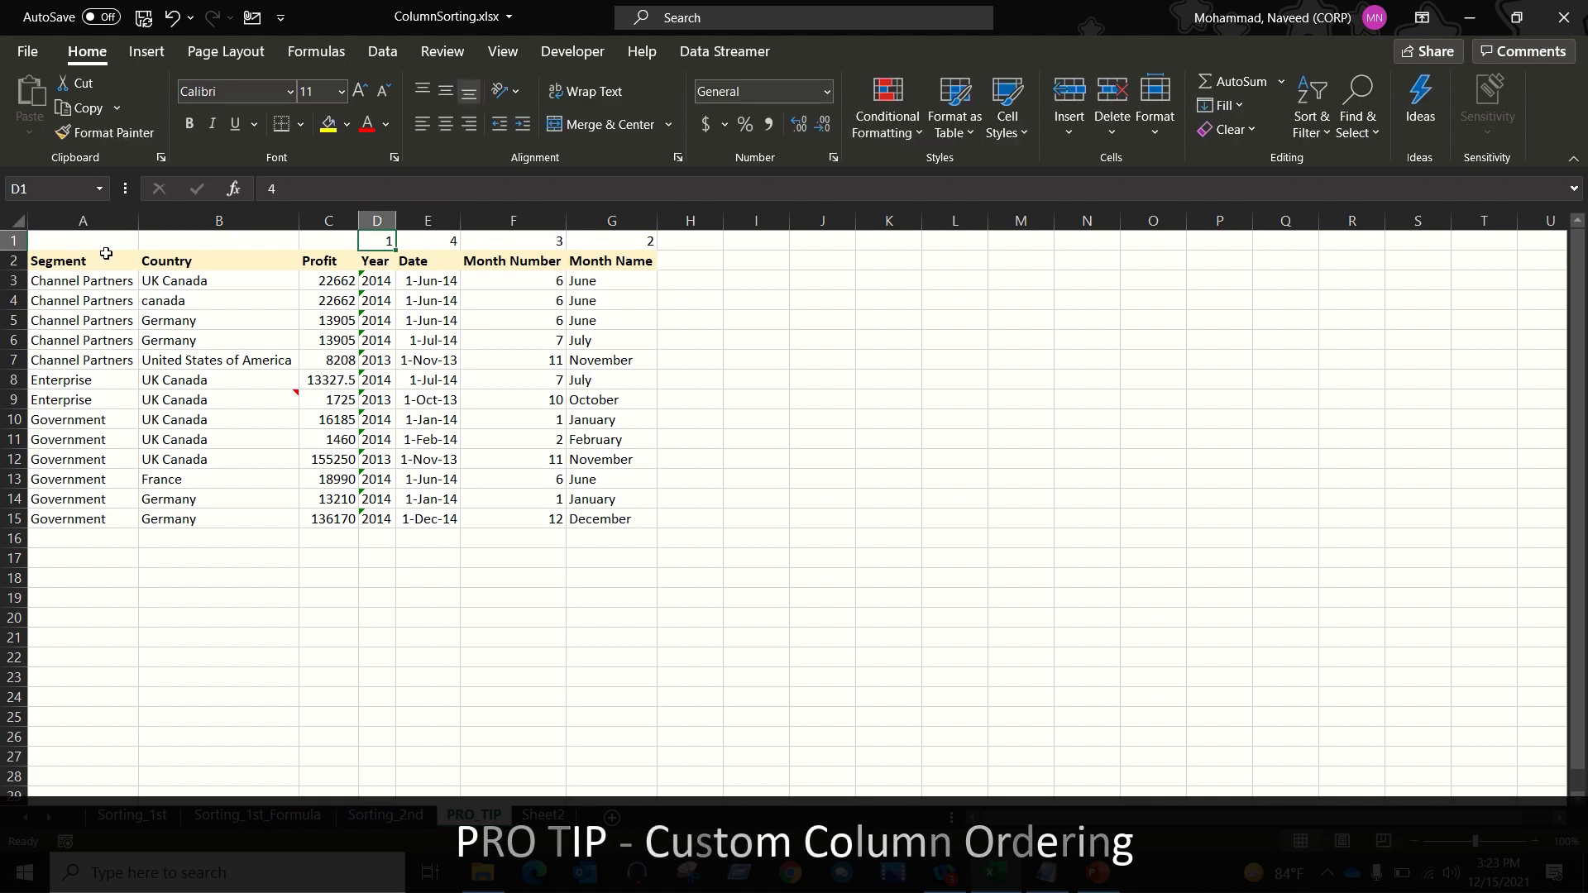
{"action": "type", "text": "5"}
{"action": "key", "text": "Right"}
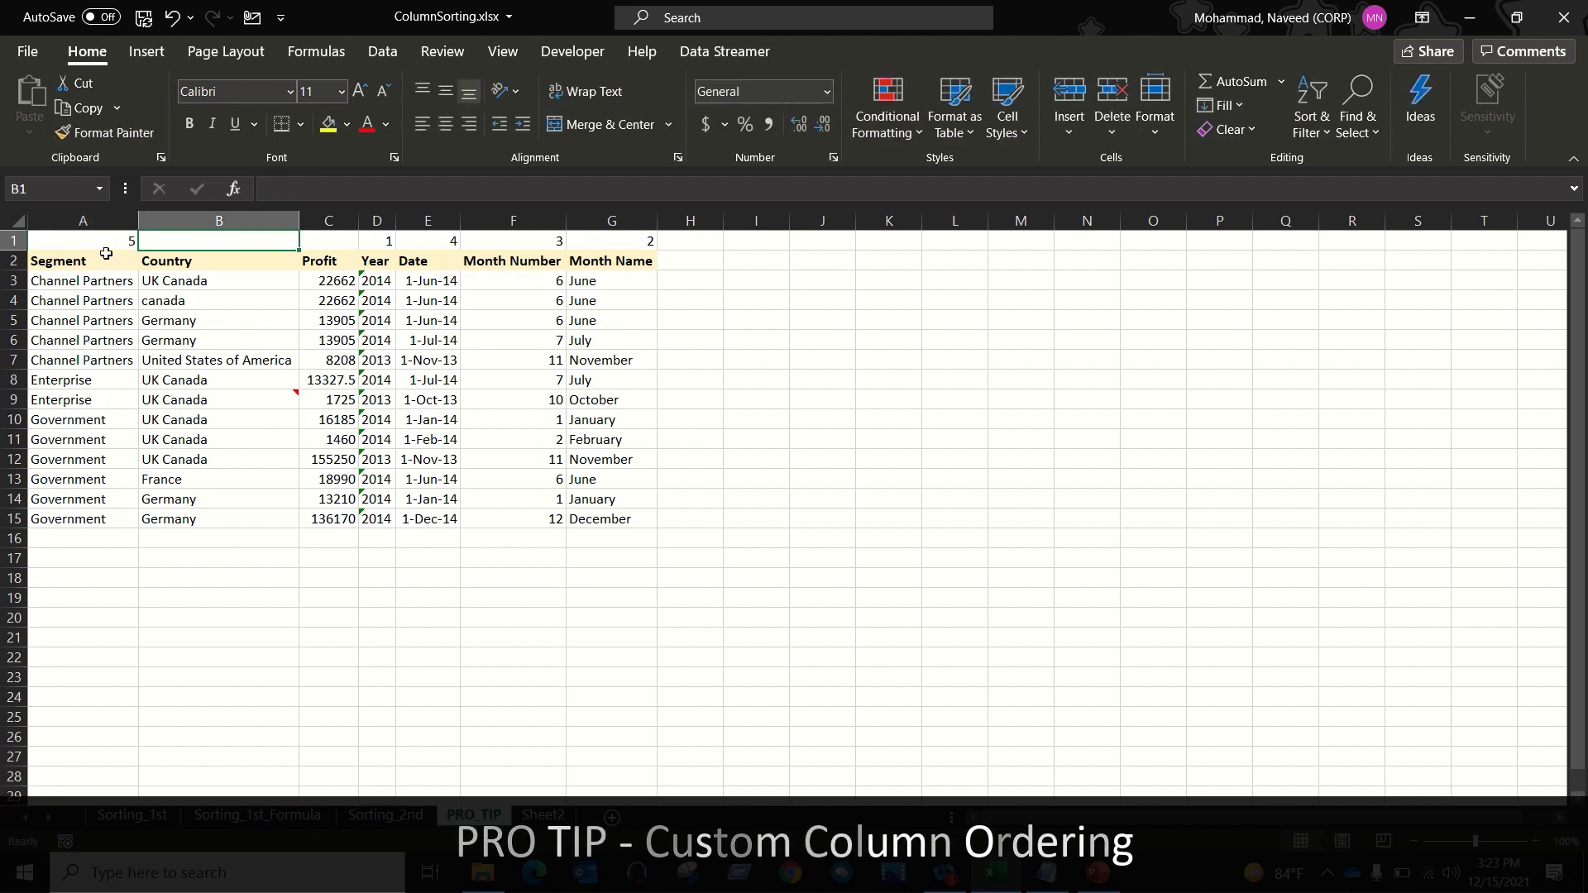
{"action": "type", "text": "6"}
{"action": "key", "text": "Right"}
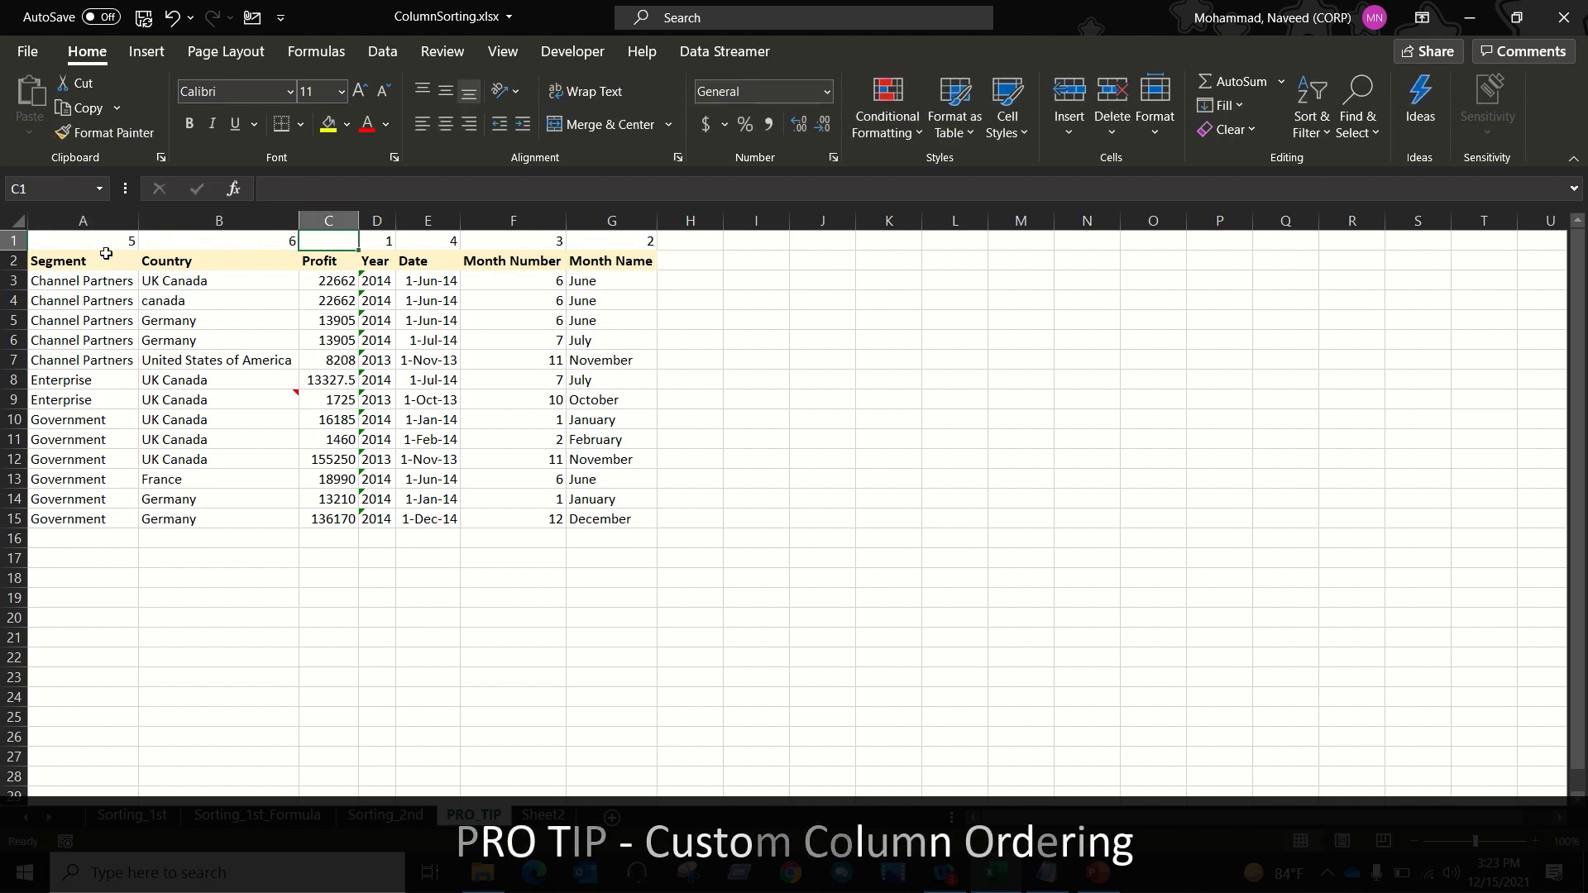
{"action": "type", "text": "7"}
{"action": "key", "text": "Right"}
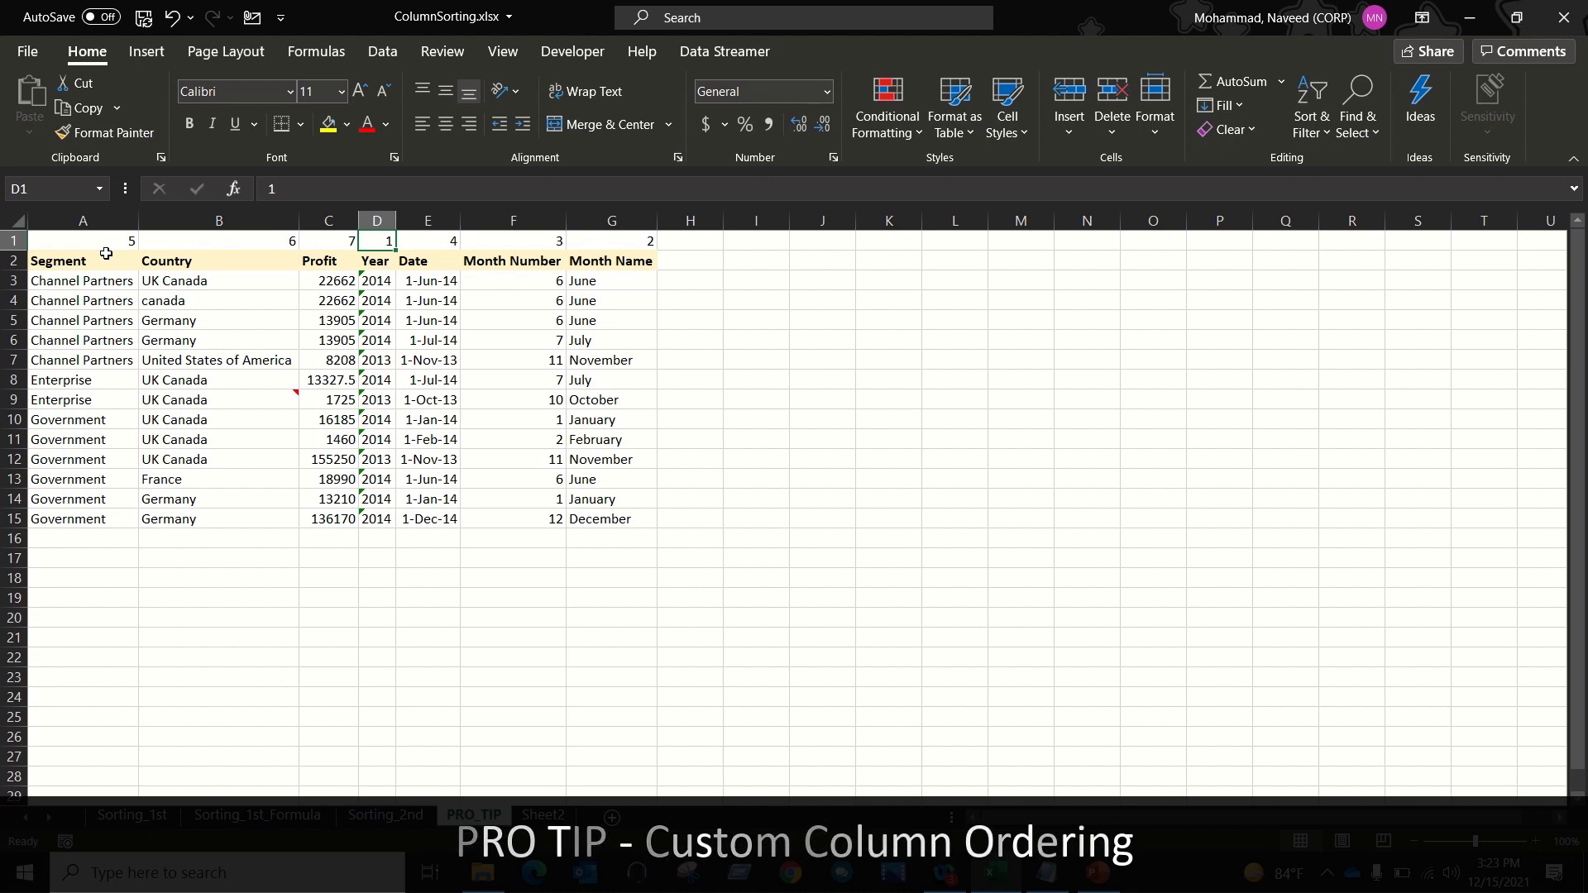
Step: Start a custom sort on the whole table including the number row, with the orientation set to sort left to right
{"action": "left_click", "coordinate": [106, 247]}
{"action": "key", "text": "ctrl+a"}
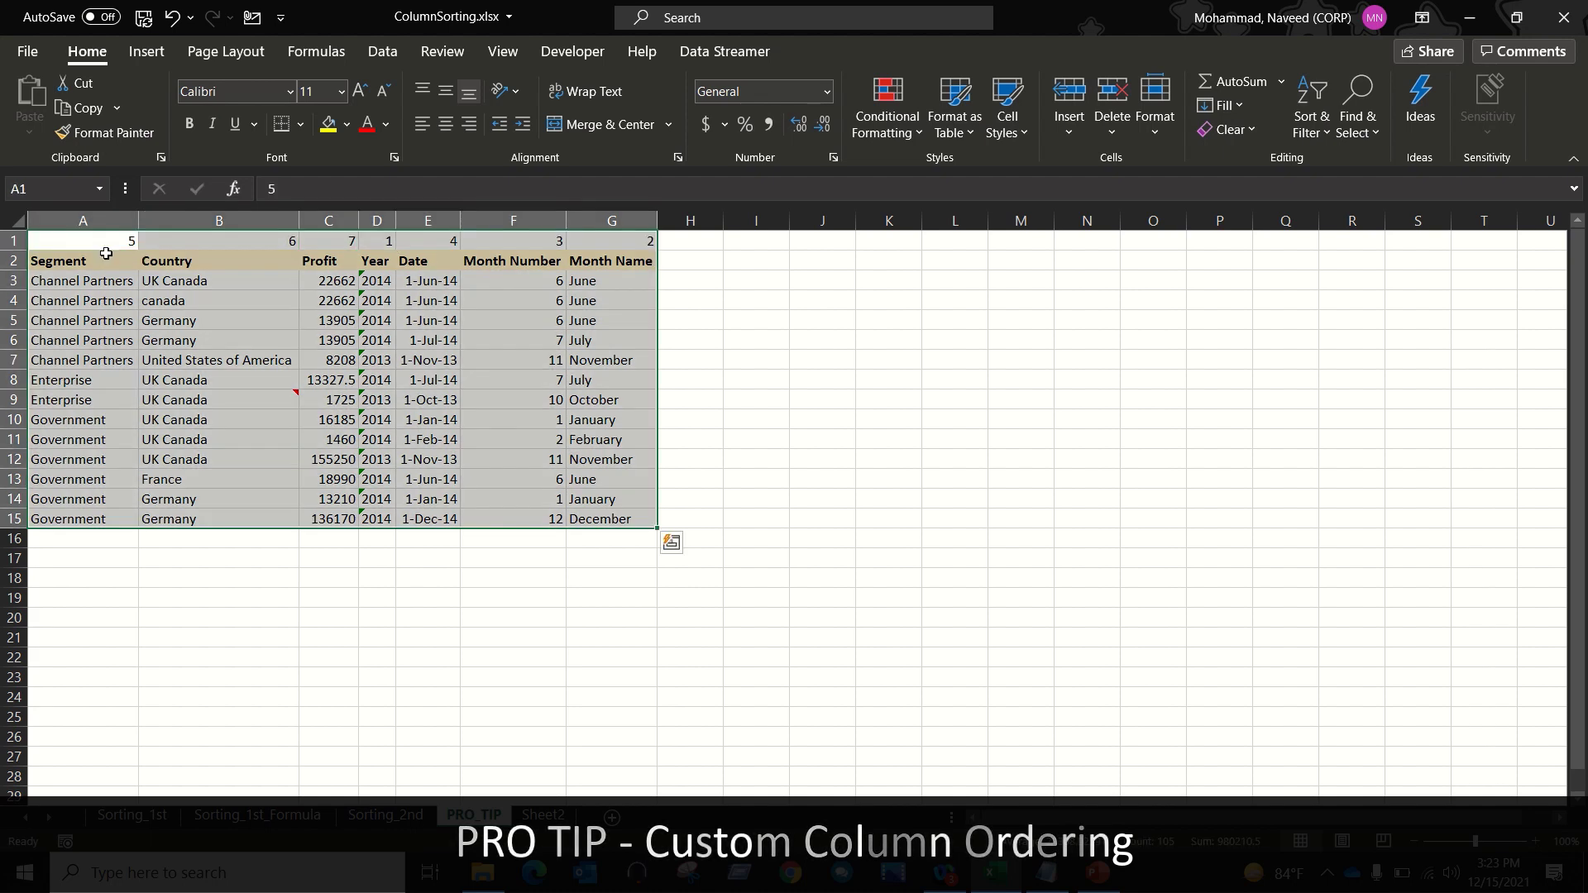
{"action": "key", "text": "alt"}
{"action": "key", "text": "d"}
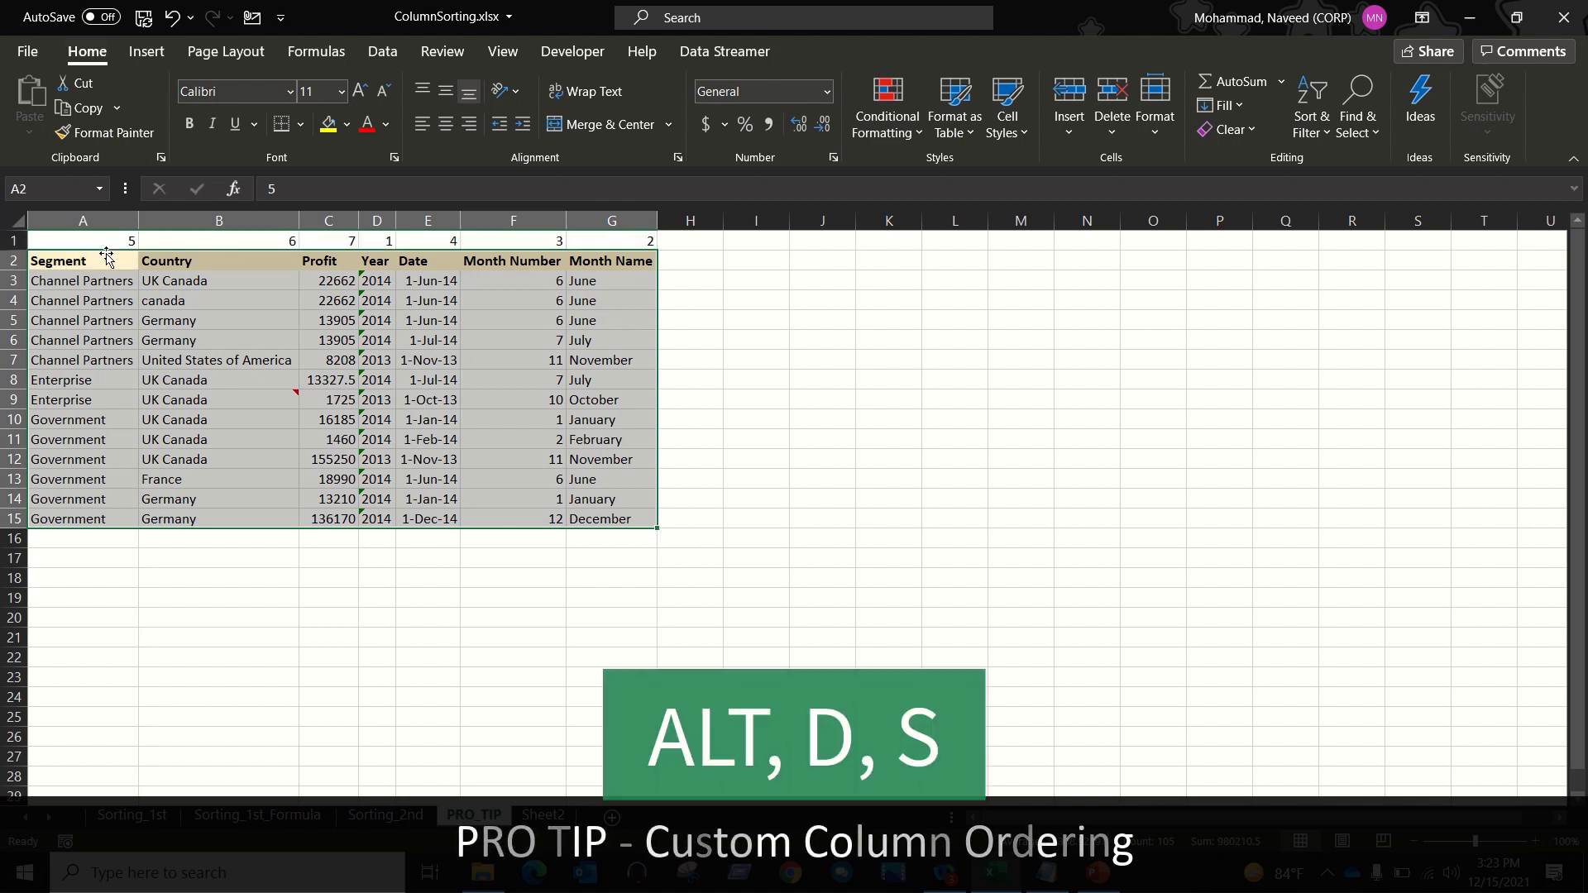
{"action": "key", "text": "s"}
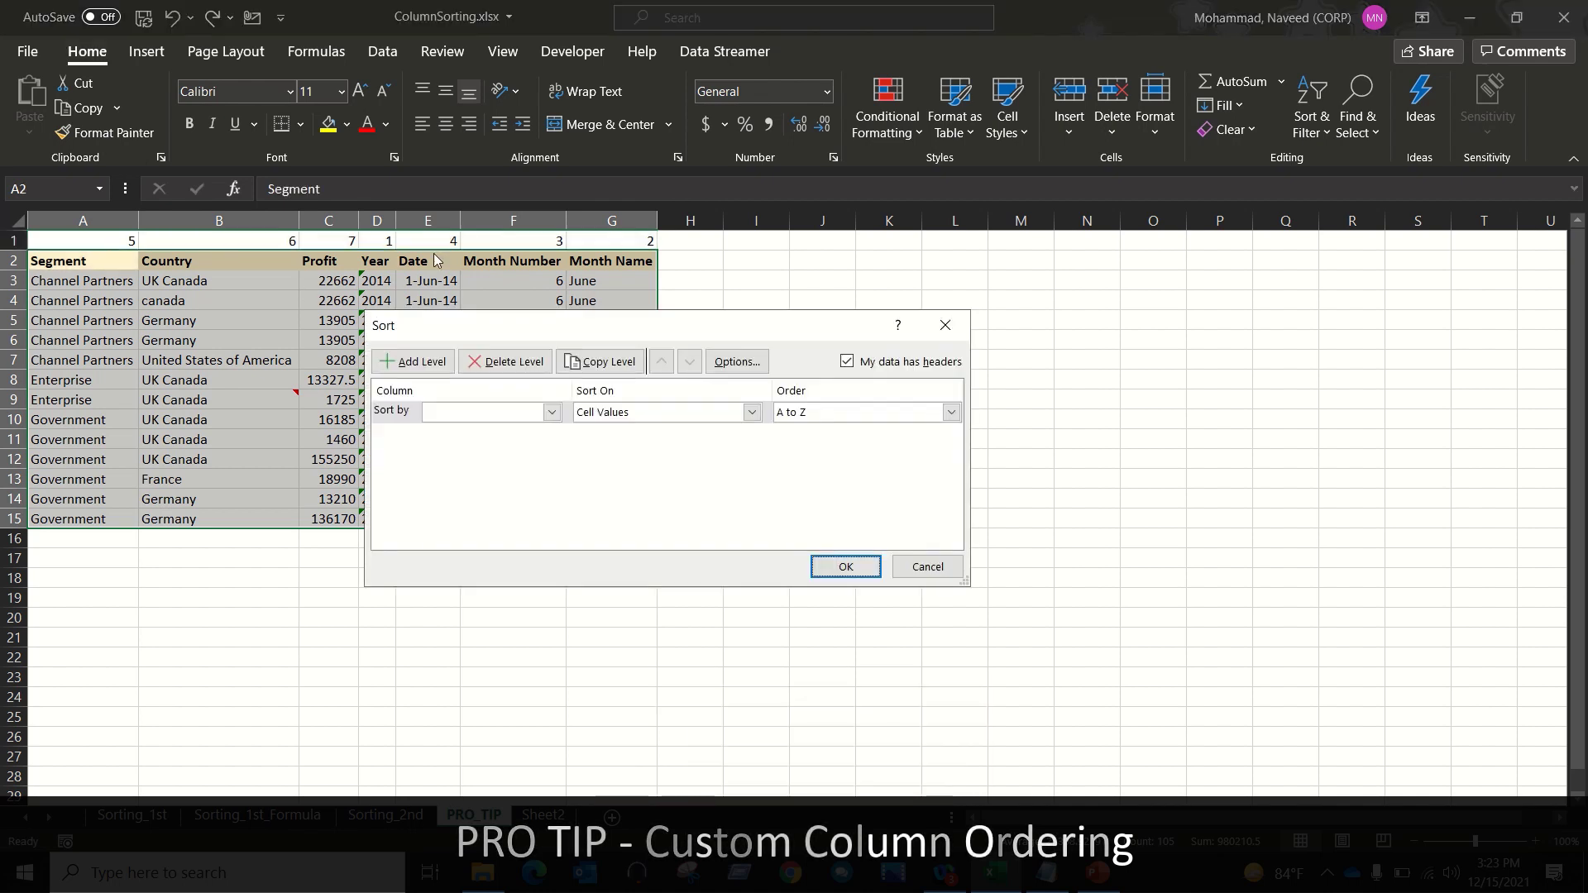
{"action": "left_click", "coordinate": [736, 361]}
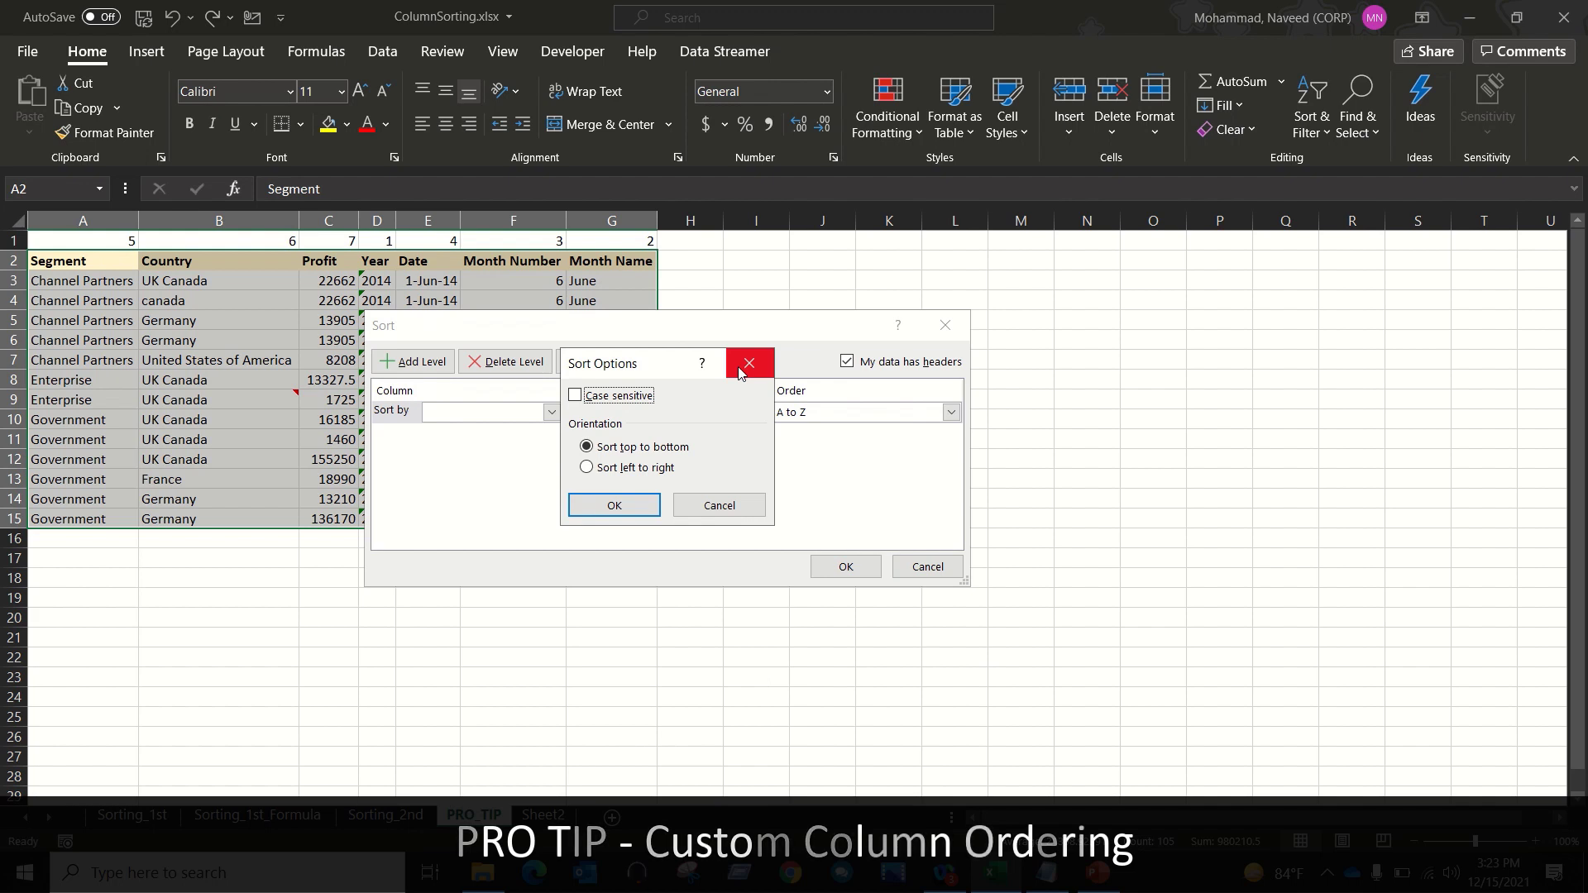
{"action": "left_click", "coordinate": [627, 469]}
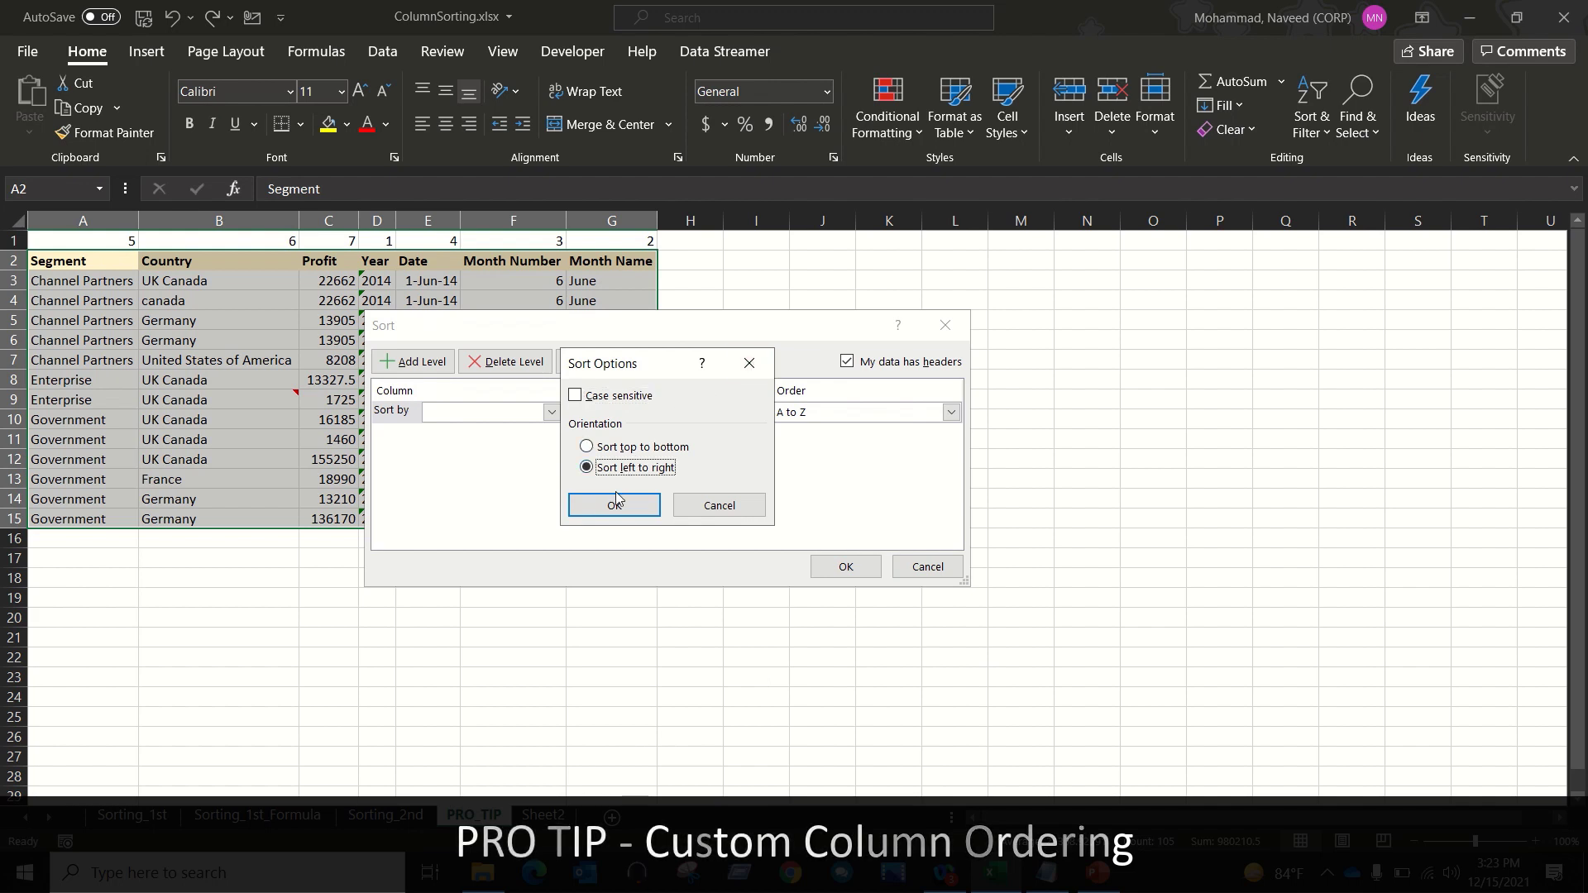
{"action": "left_click", "coordinate": [615, 501]}
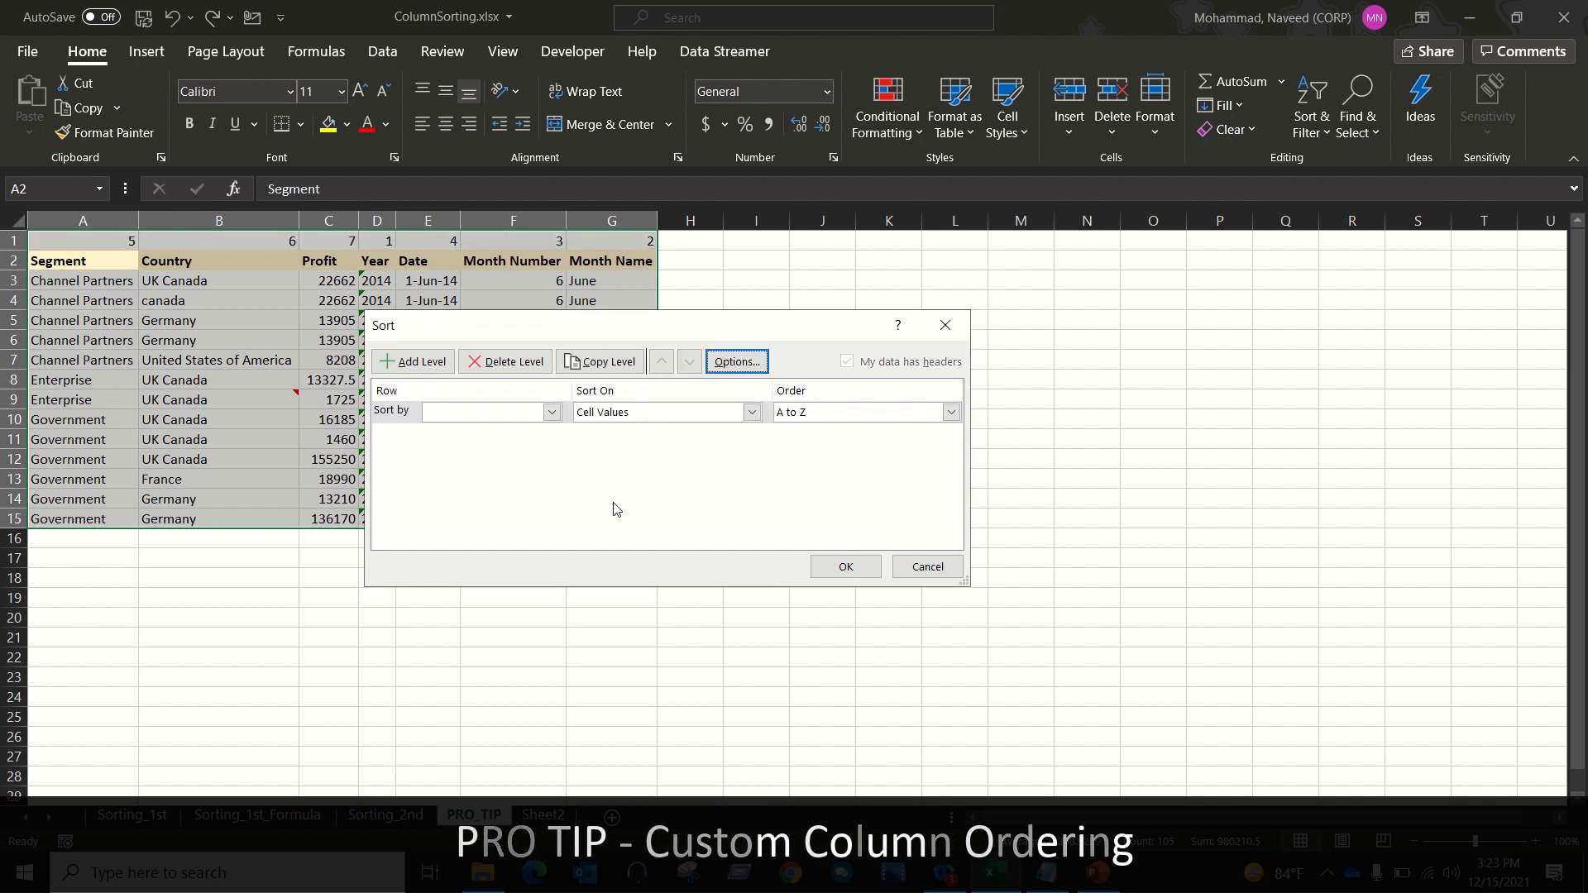
Step: Sort the numbered table's columns by the cell values of Row 1 from Smallest to Largest
{"action": "left_click", "coordinate": [475, 418]}
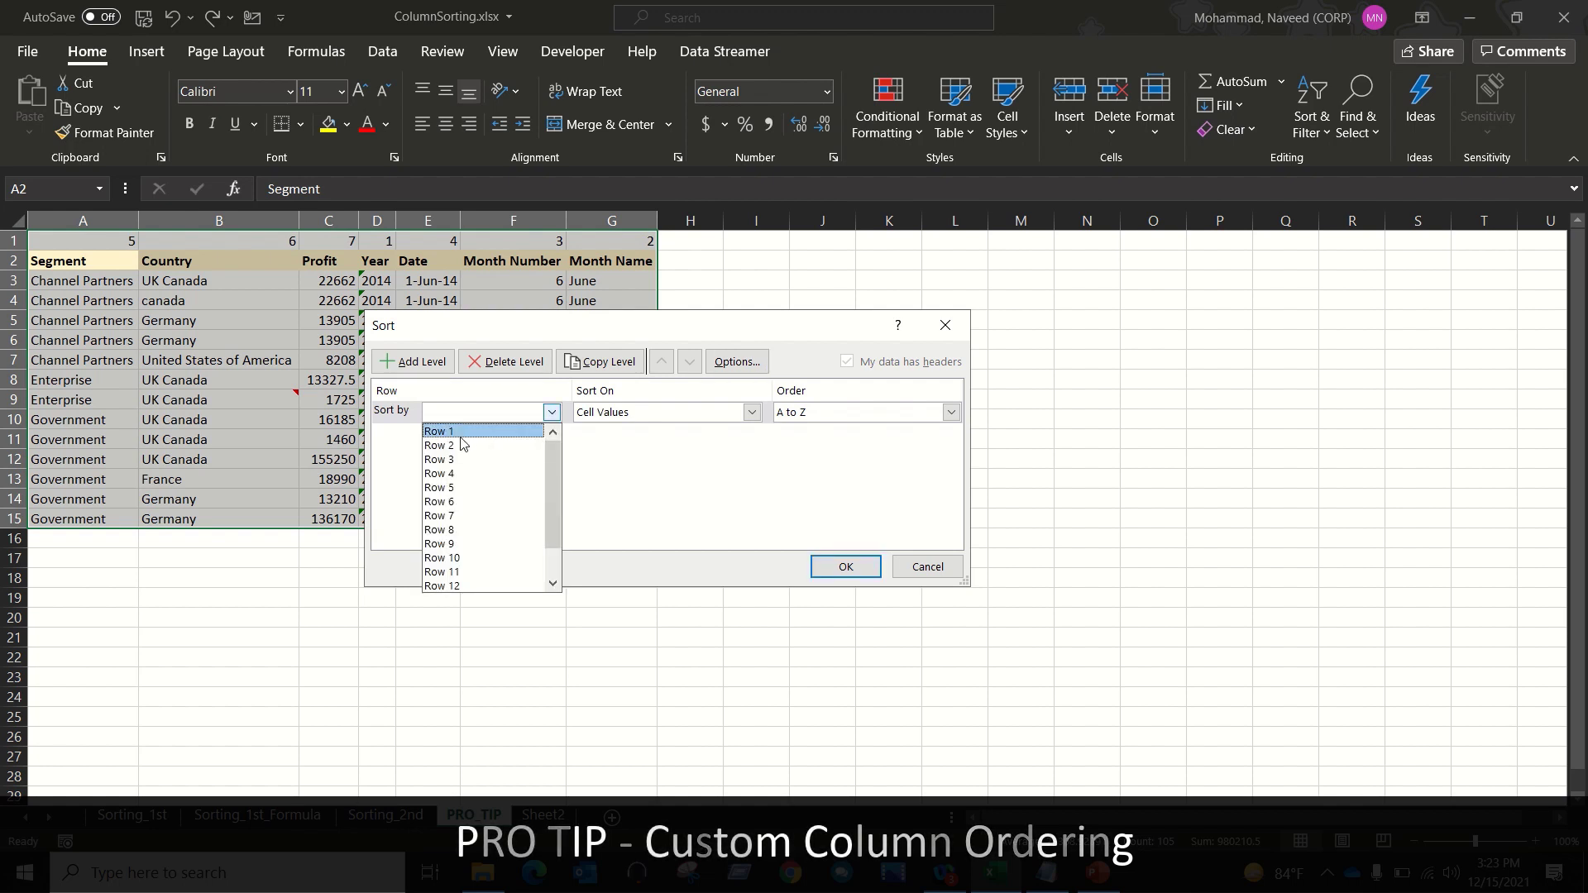
{"action": "left_click", "coordinate": [461, 437]}
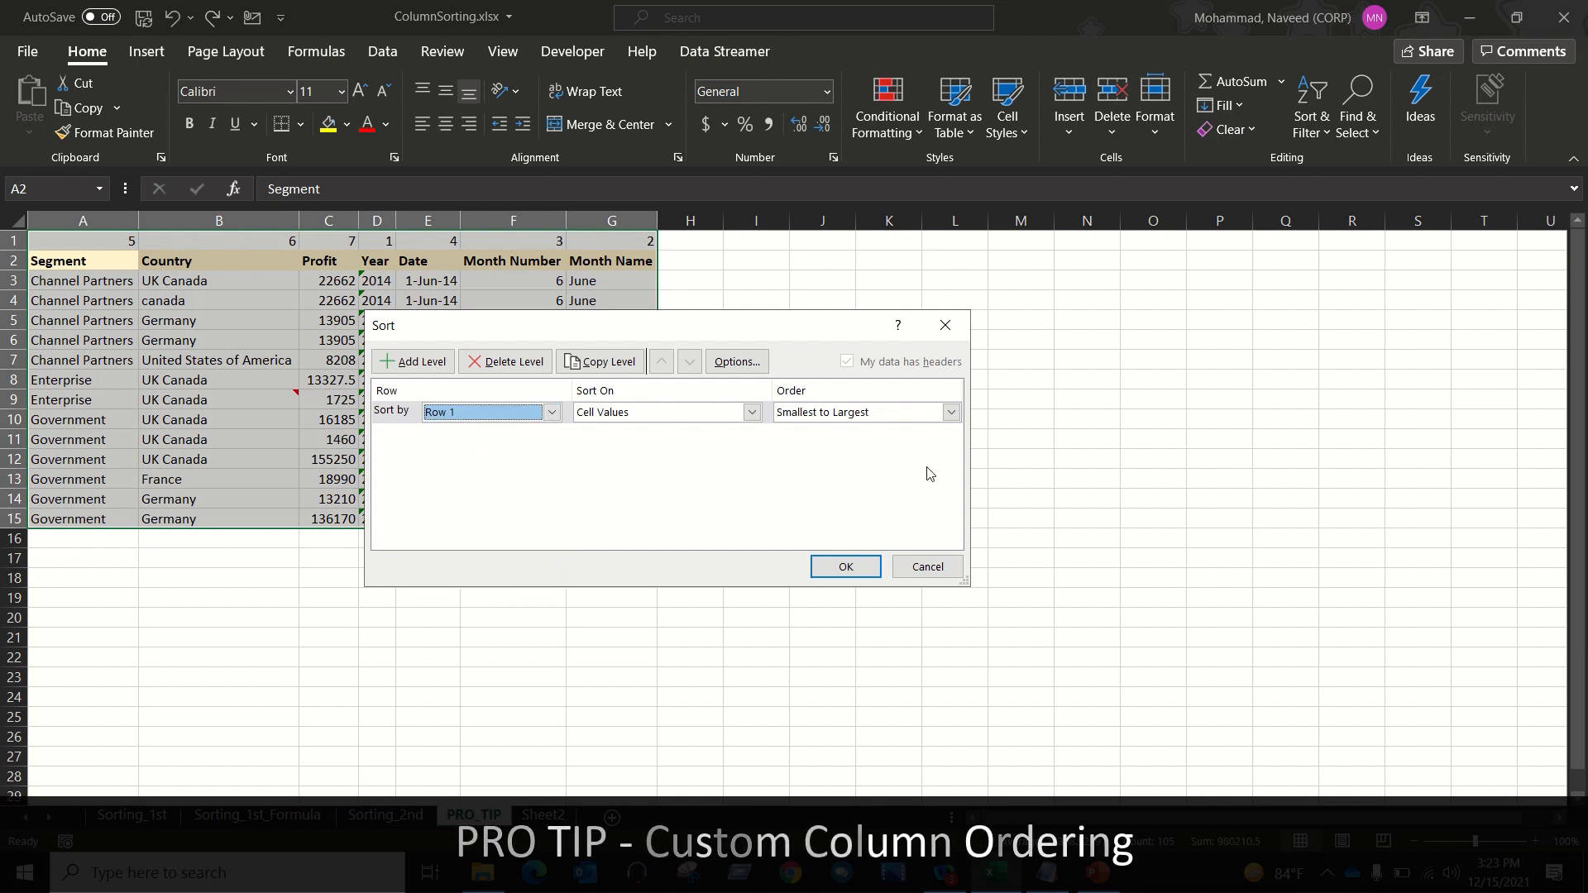
{"action": "left_click", "coordinate": [831, 414]}
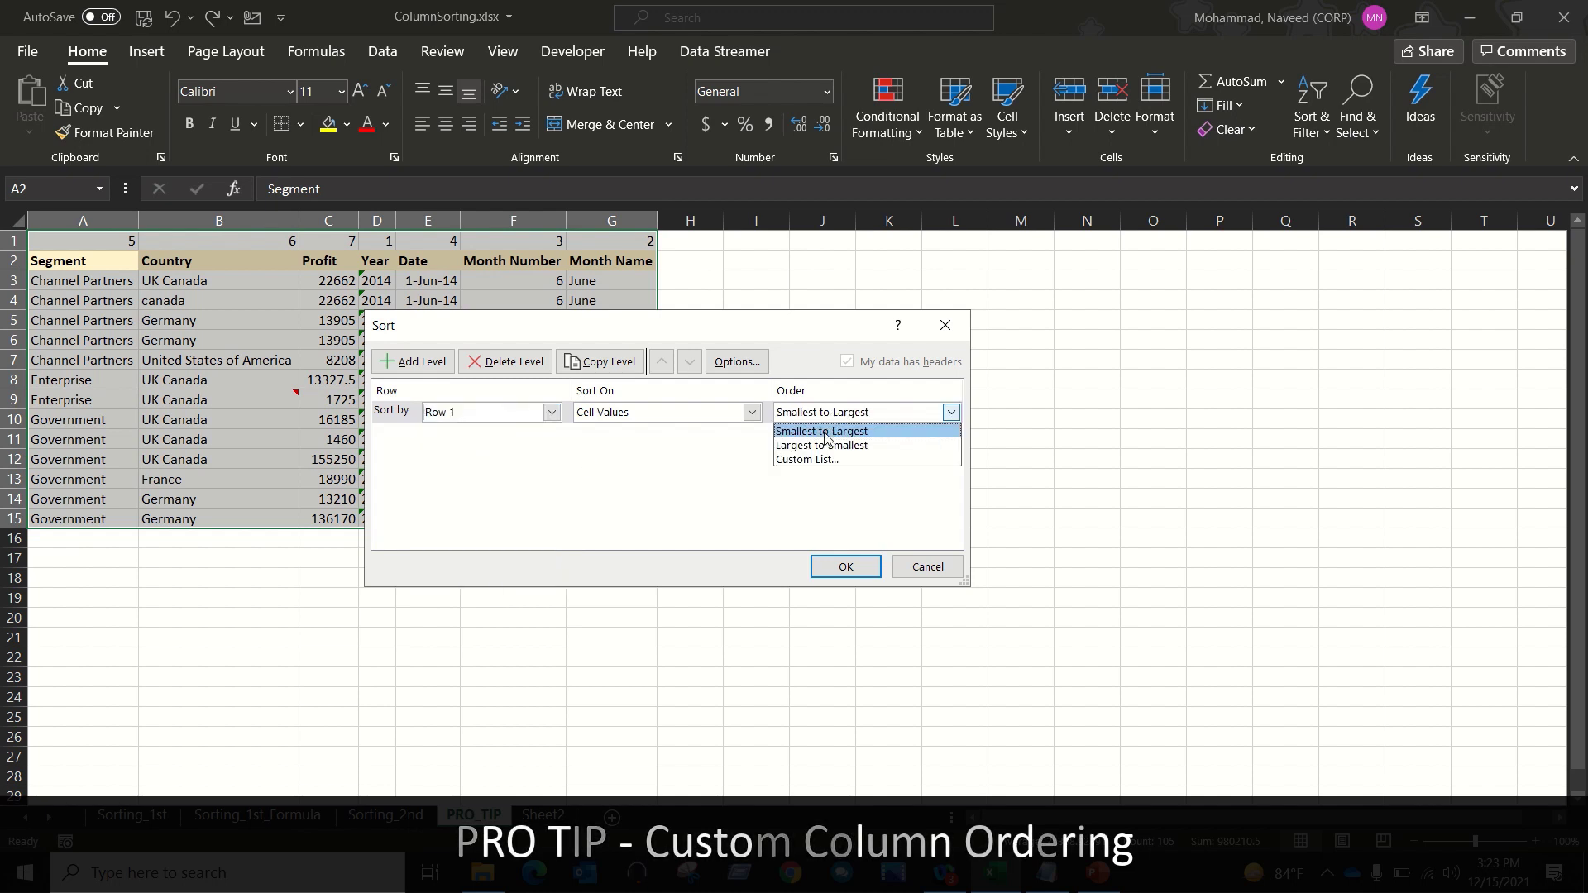
{"action": "left_click", "coordinate": [825, 432]}
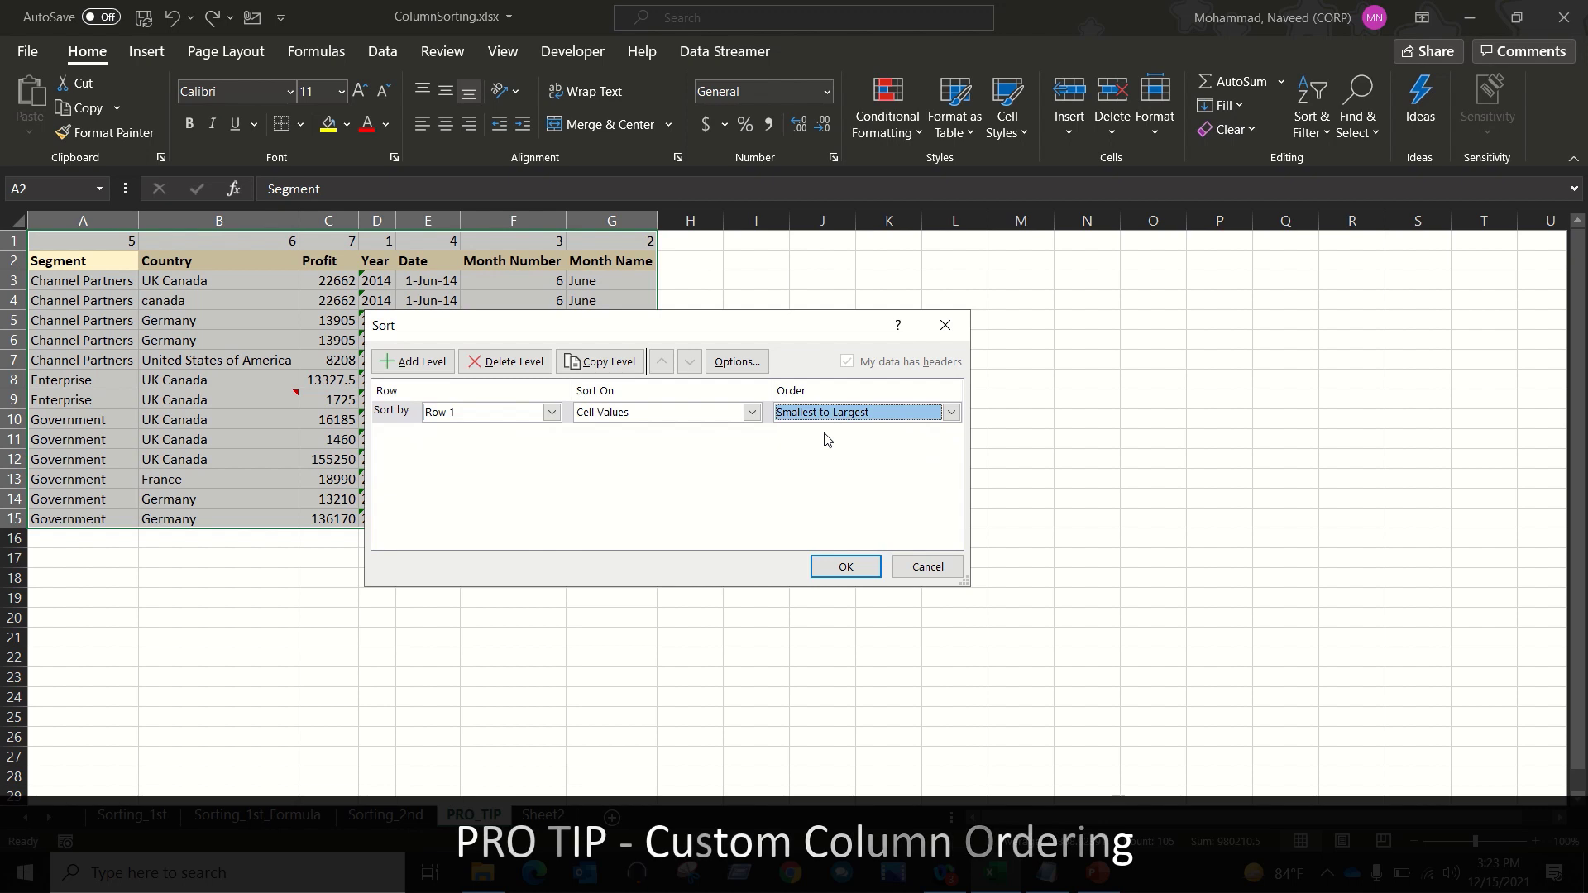
{"action": "left_click", "coordinate": [840, 570]}
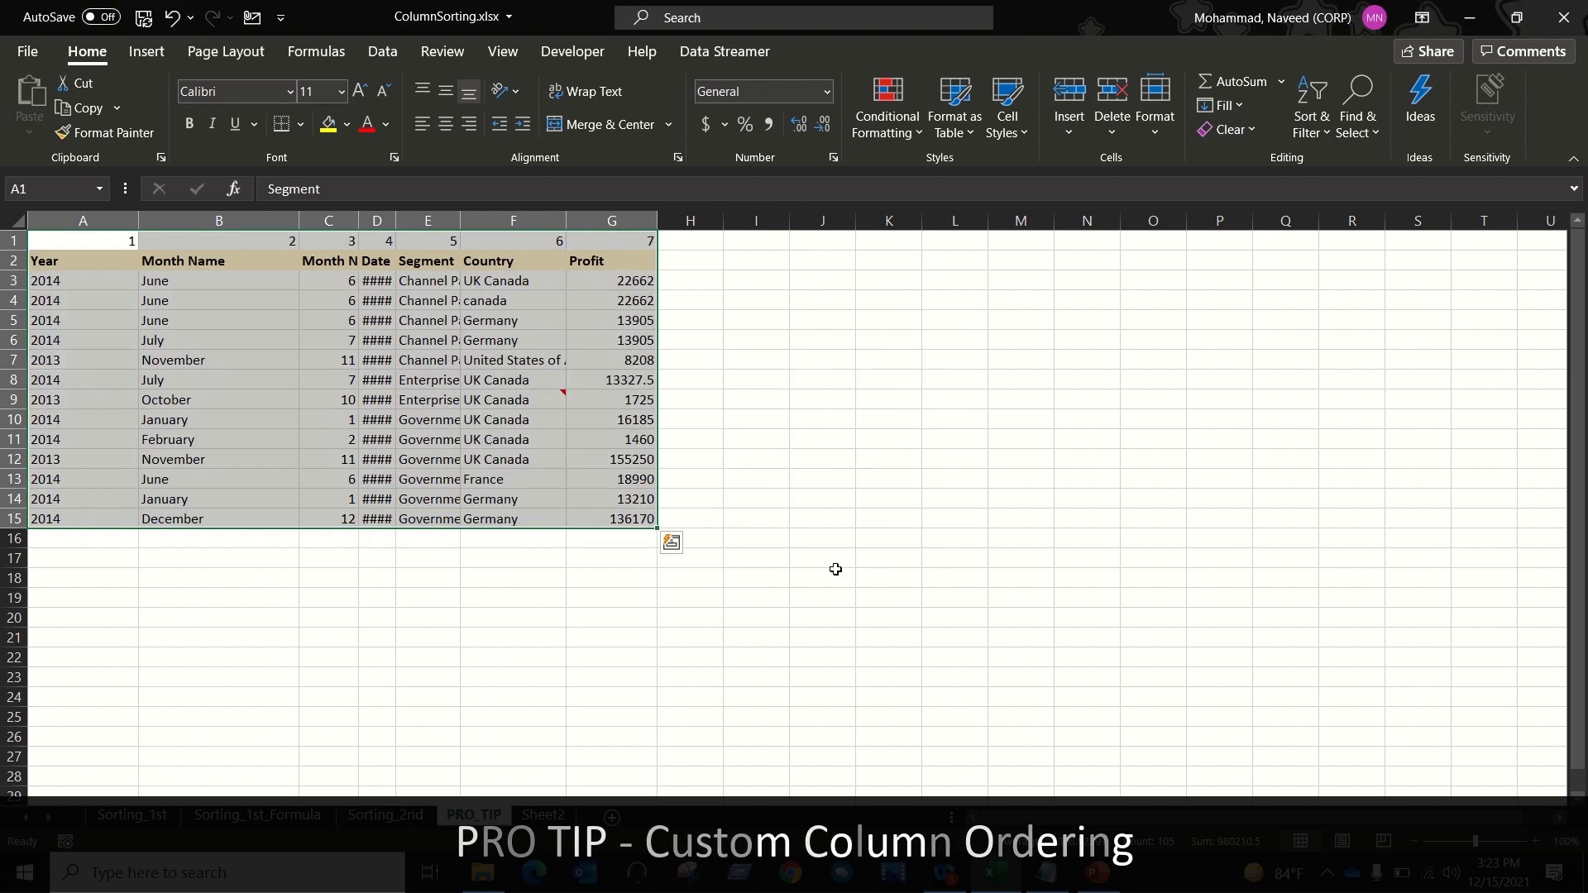